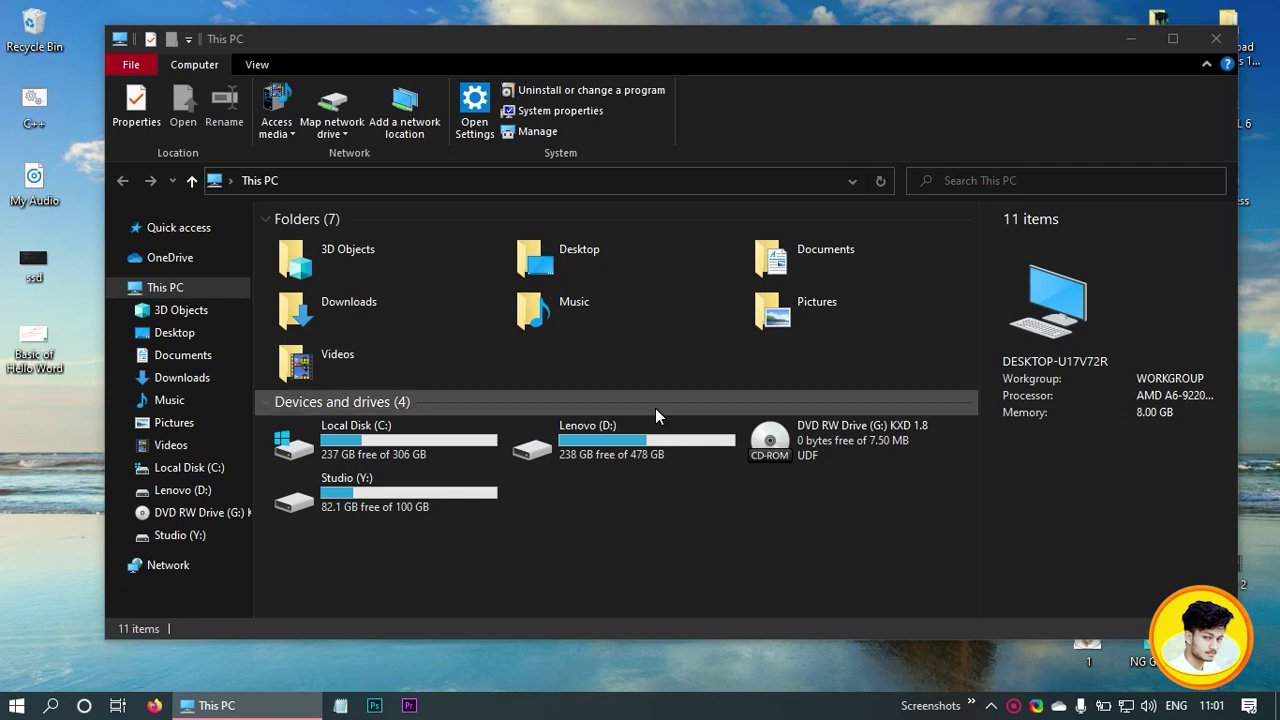
Inspect the storage details of Local Disk (C:) and Lenovo (D:), and close the This PC window
left_click(616, 456)
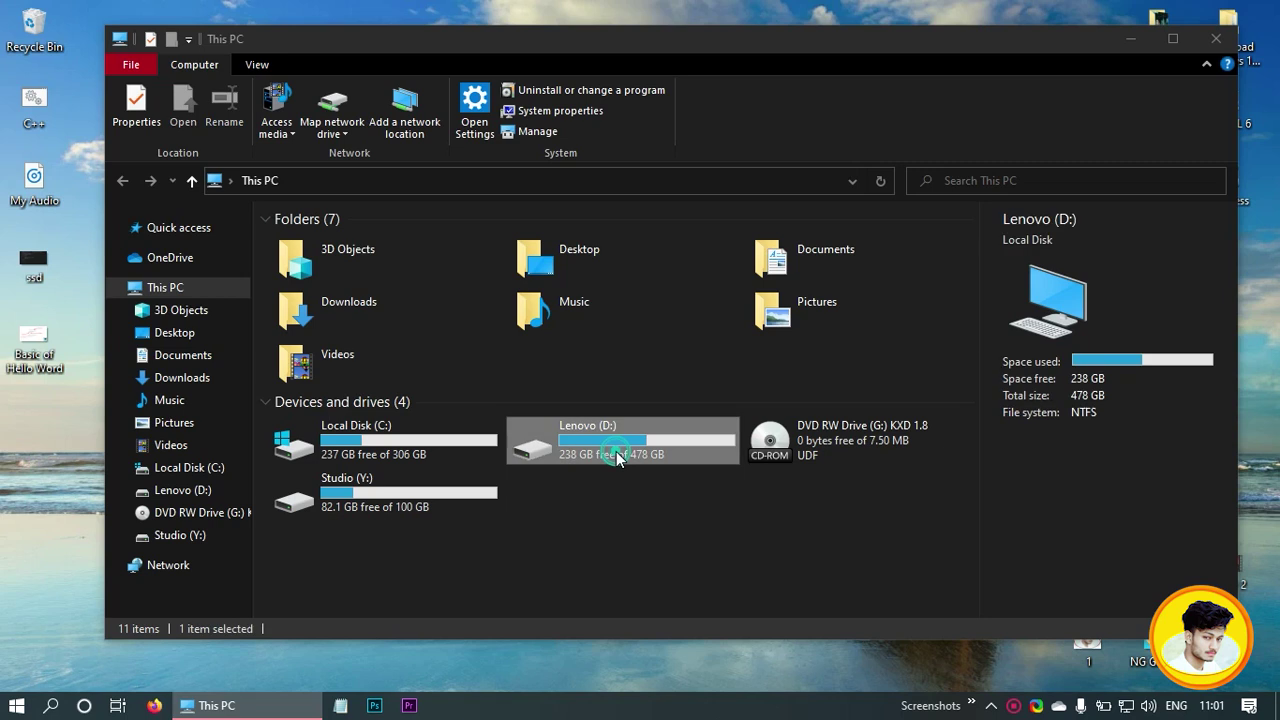
left_click(474, 446)
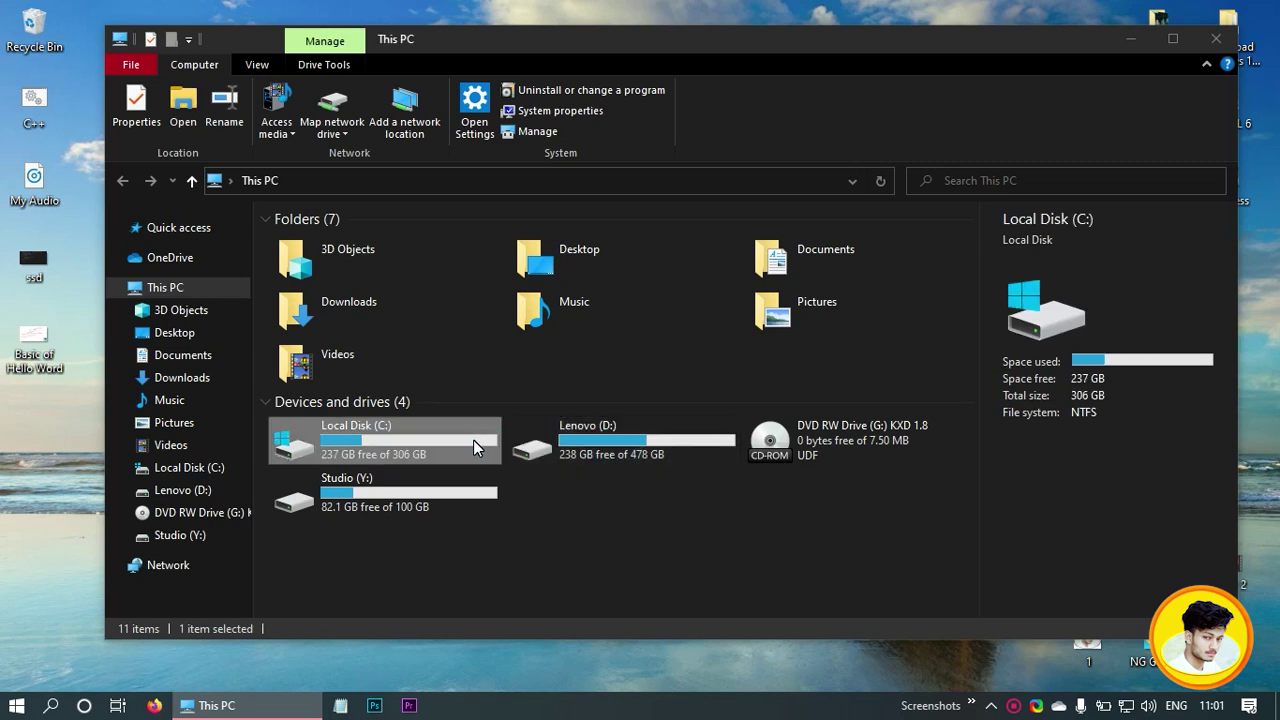
left_click(575, 454)
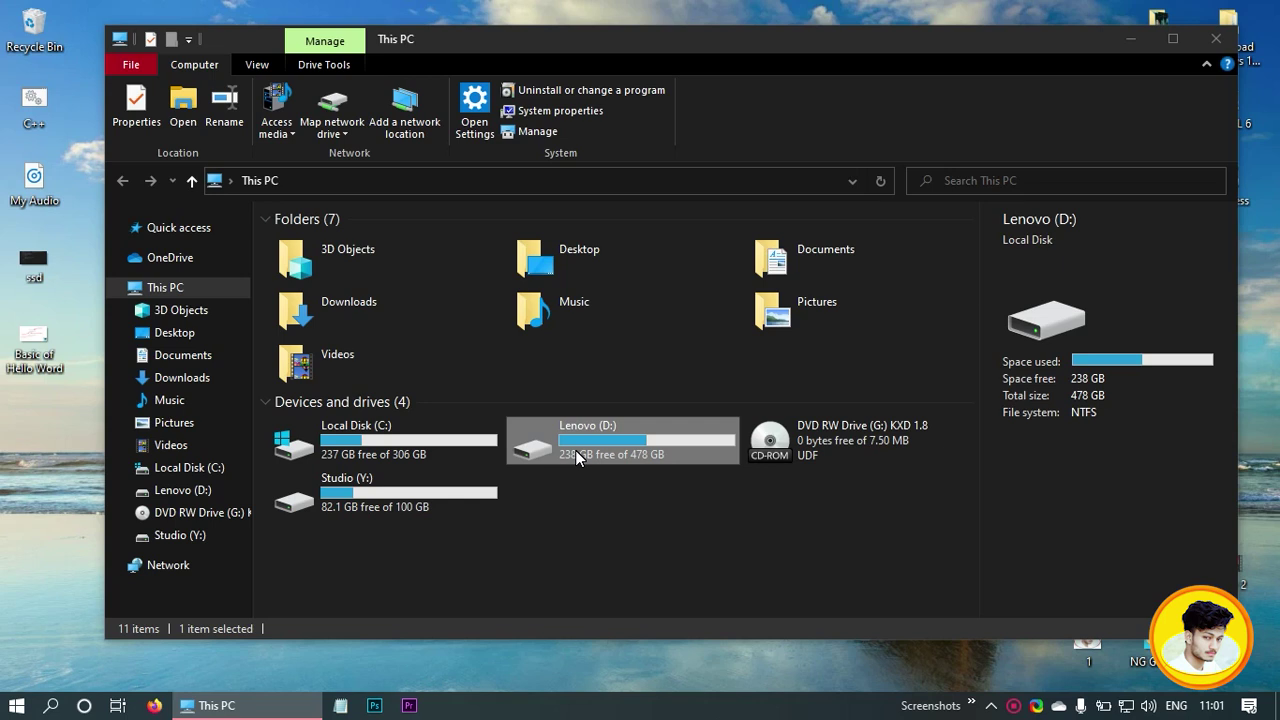
left_click(453, 444)
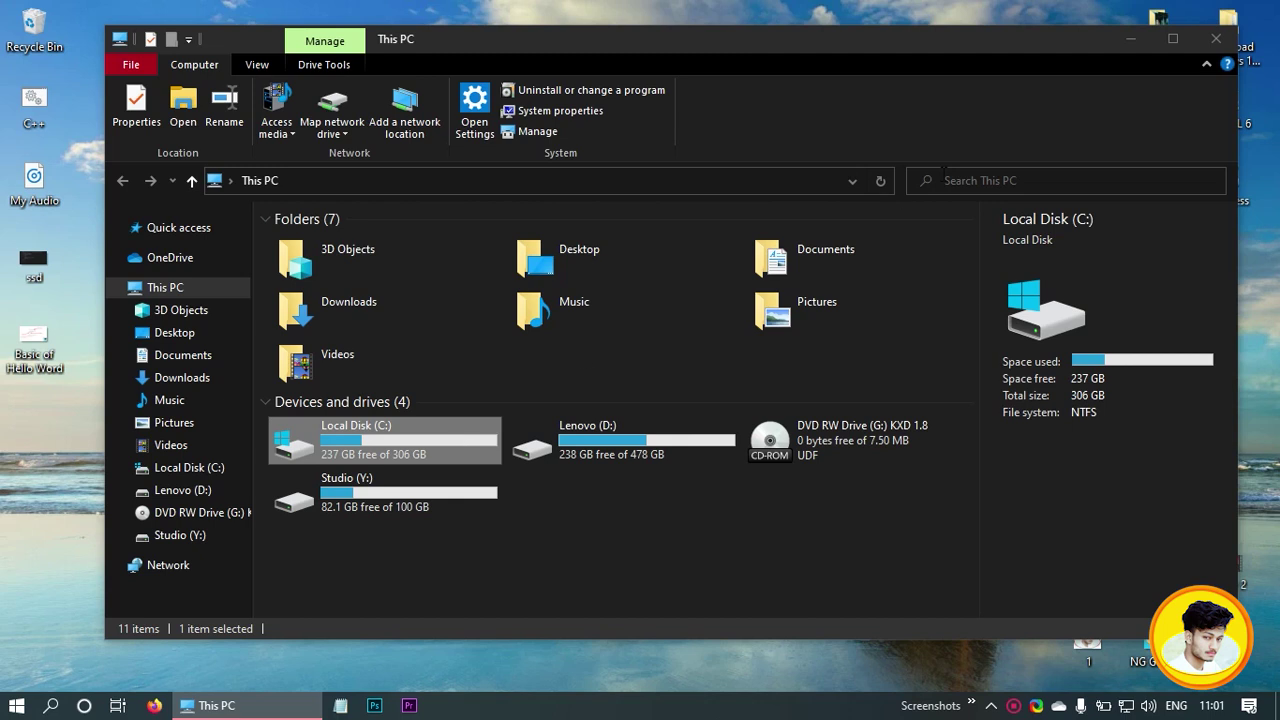
left_click(1215, 39)
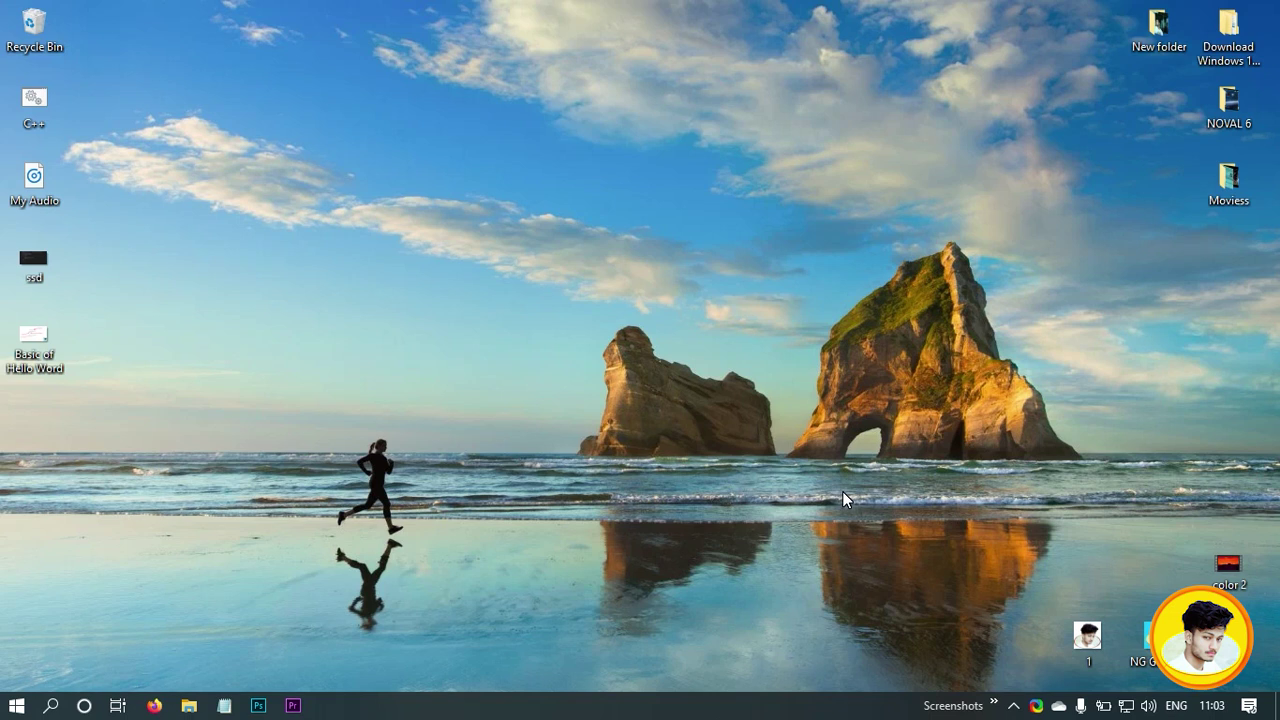
Switch to Firefox and search Google for "gimp"
left_click(259, 322)
left_click(156, 706)
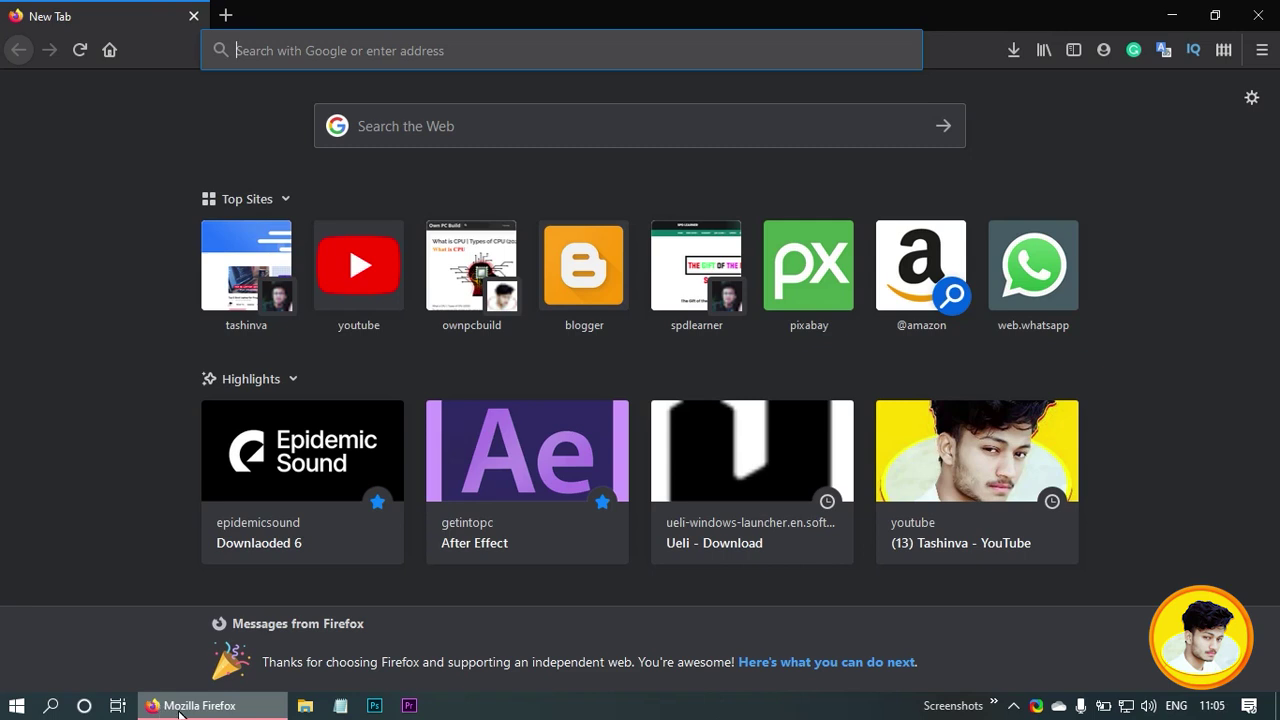
type("gimp")
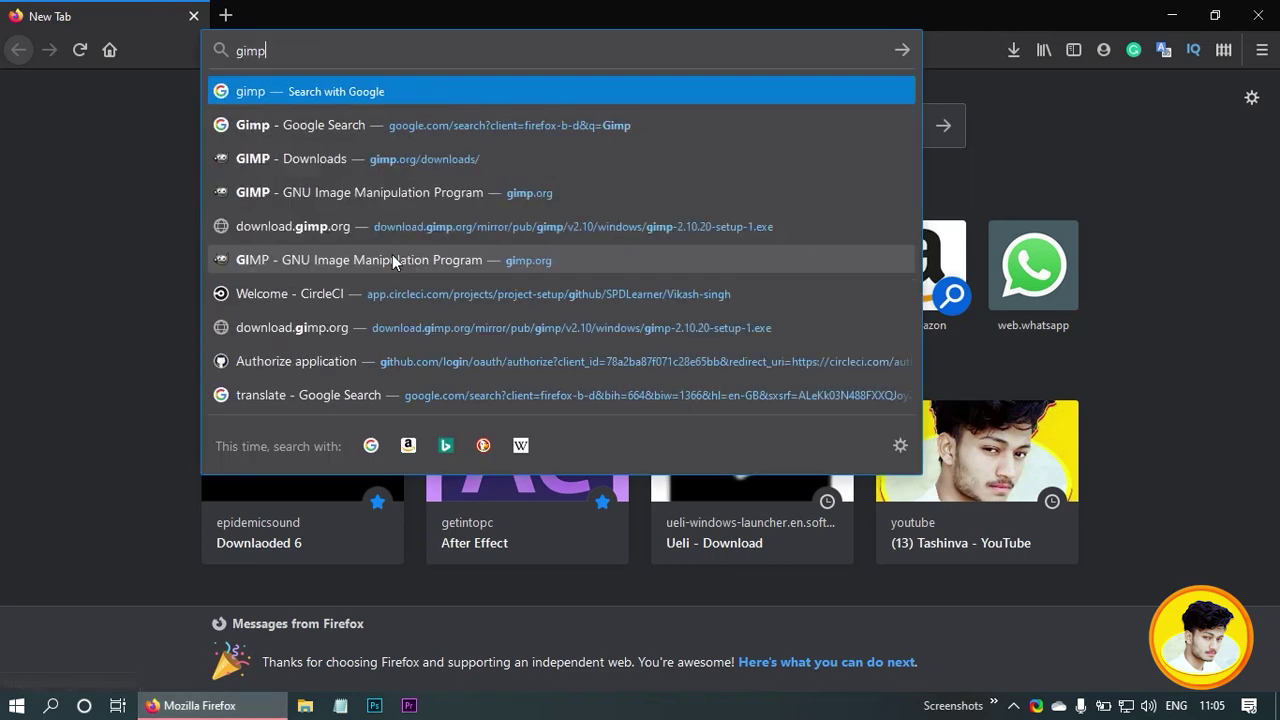
key("Return")
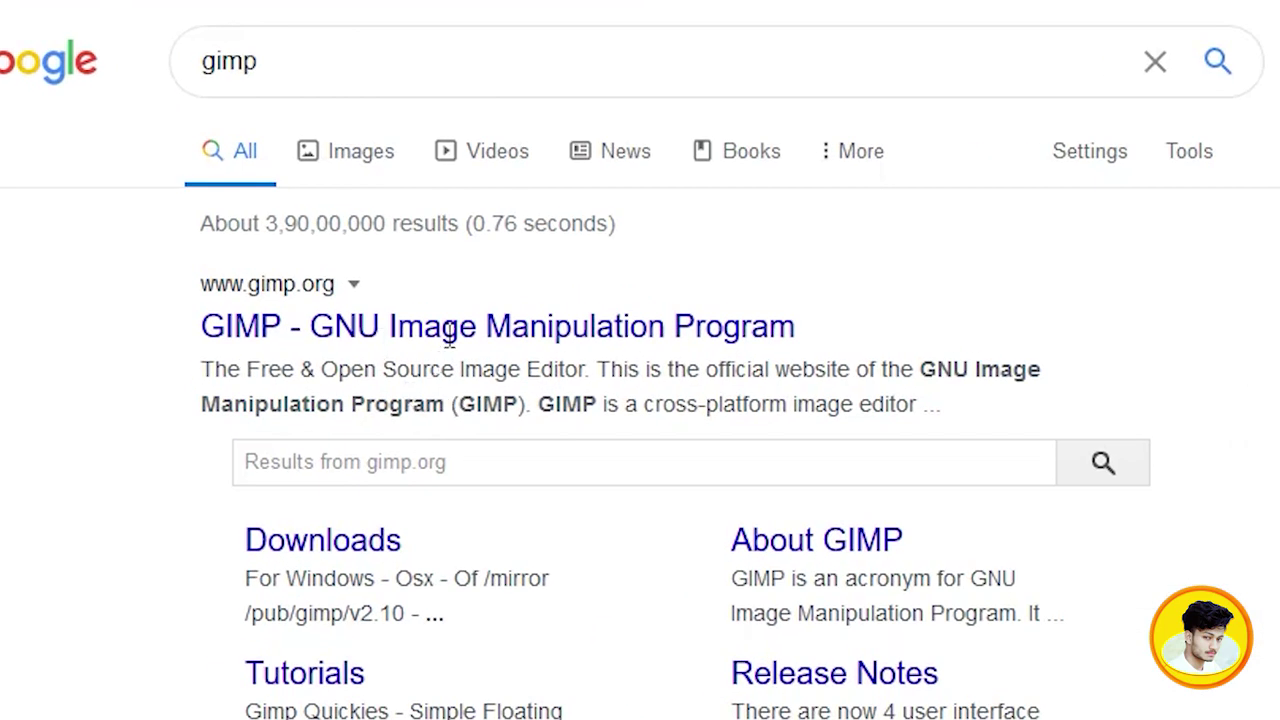
Open the official gimp.org search result in a new browser tab and switch to that tab
left_click(362, 336)
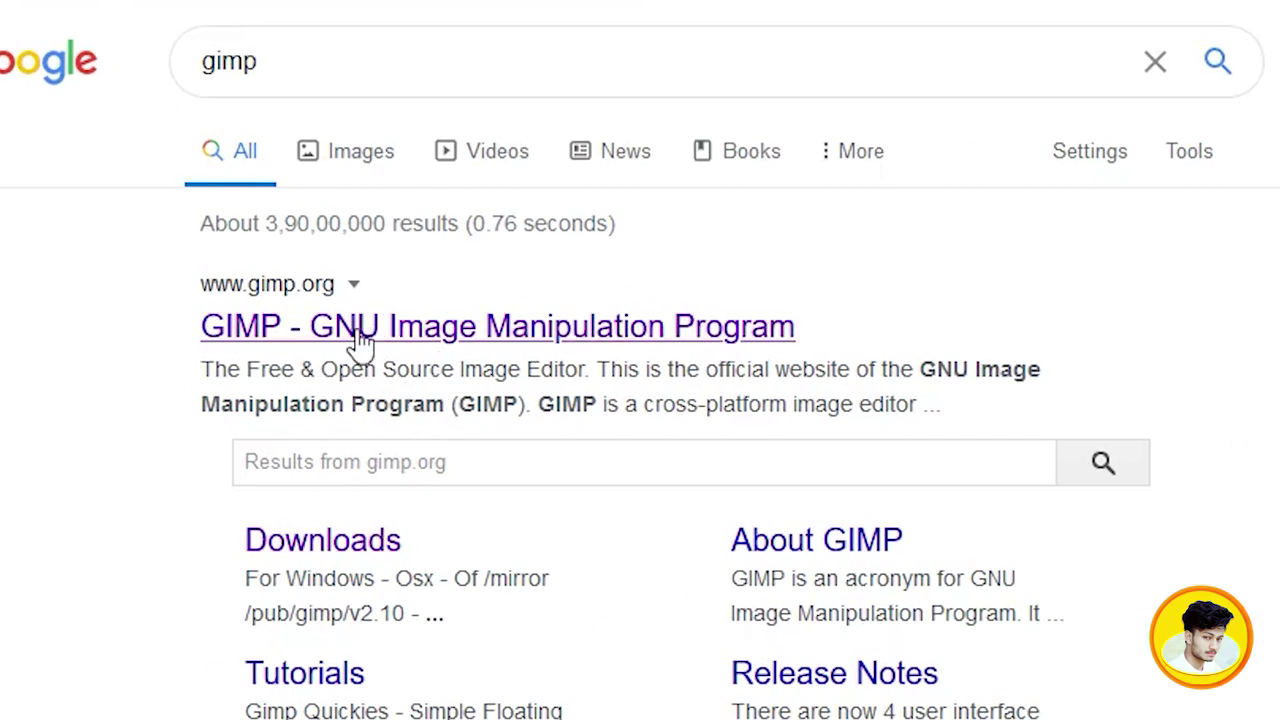
right_click(432, 343)
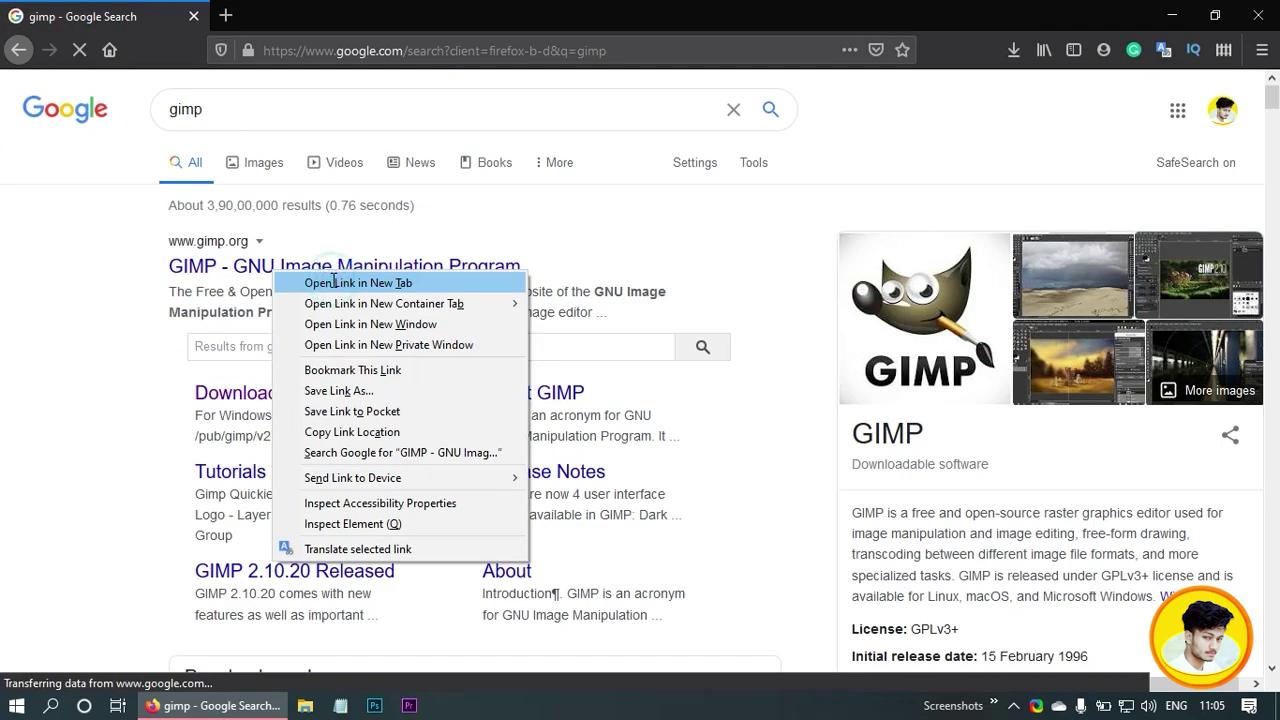
left_click(352, 283)
left_click(305, 18)
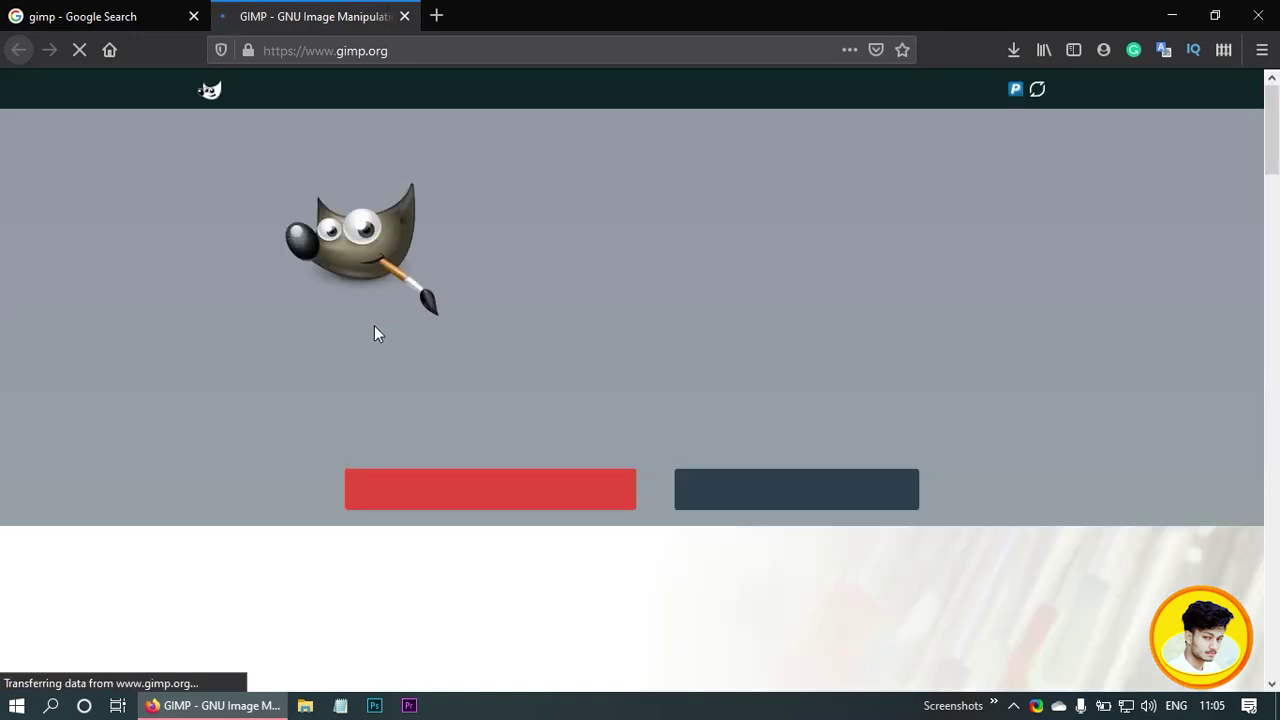
Start the direct download of GIMP 2.10.20 for Windows from the site's download page and save gimp-2.10.20-setup-1.exe
scroll(286, 395, "down", 2)
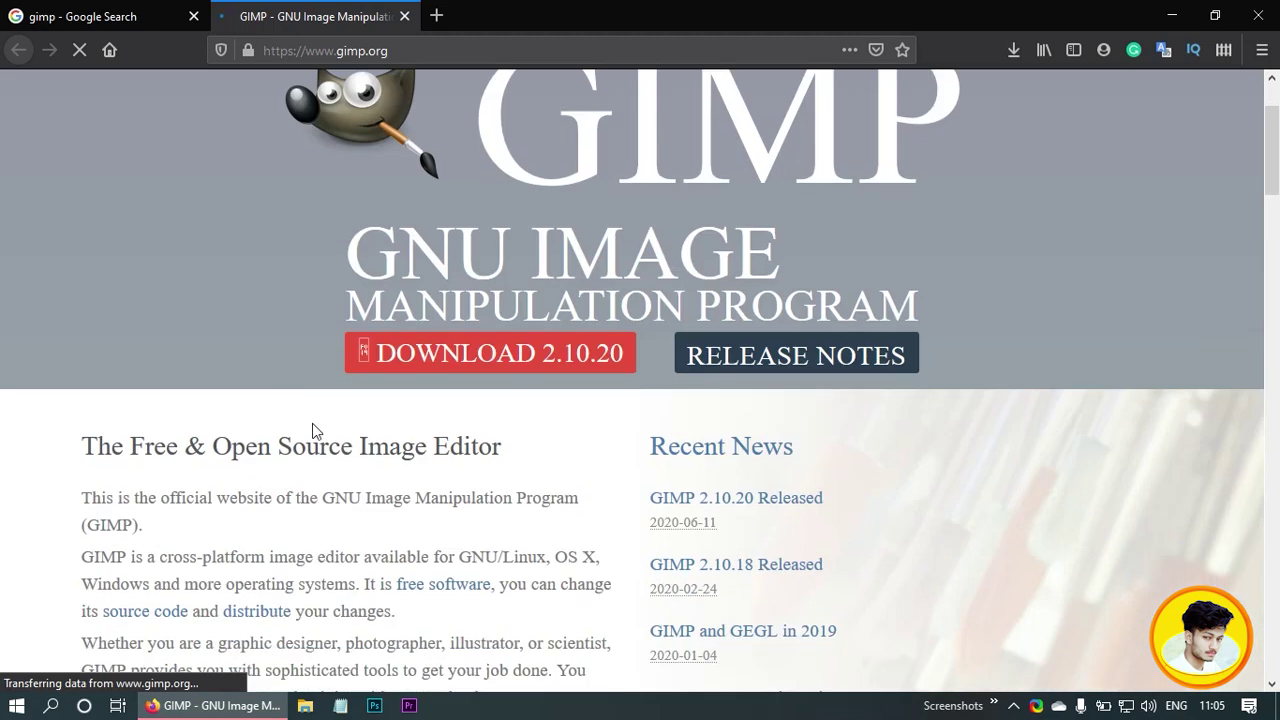
left_click(881, 222)
scroll(605, 322, "down", 3)
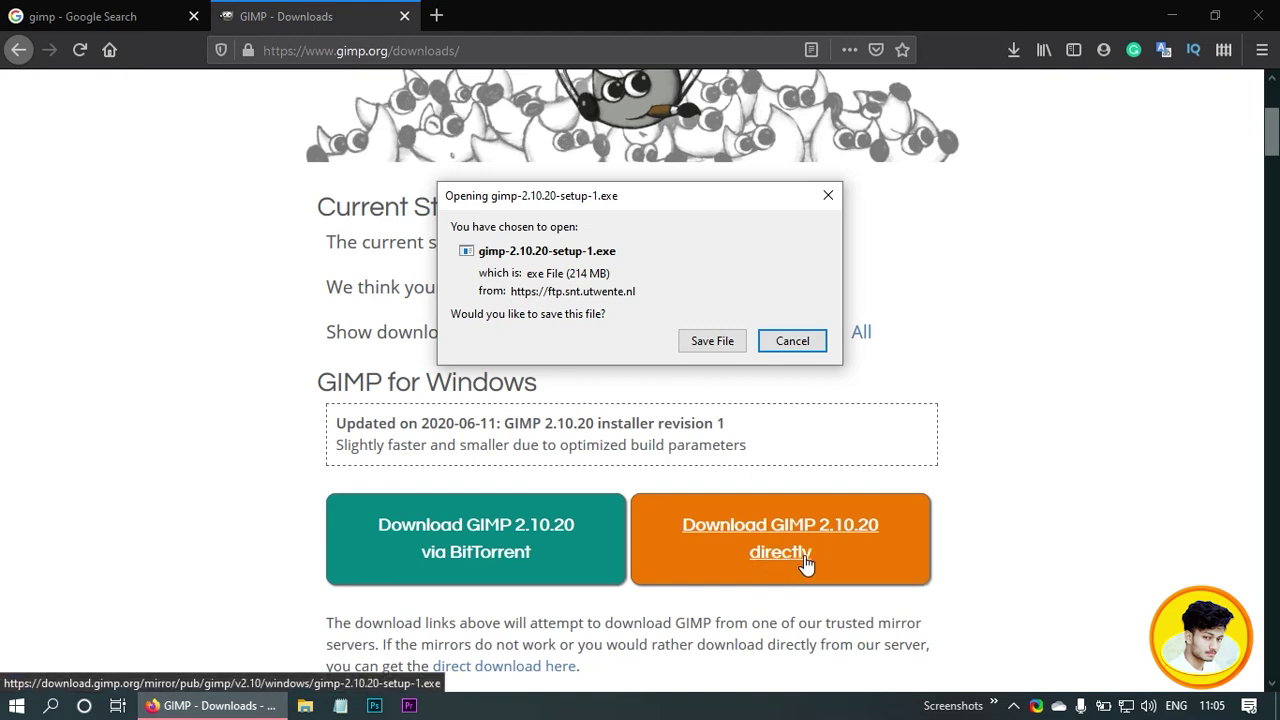
left_click(700, 341)
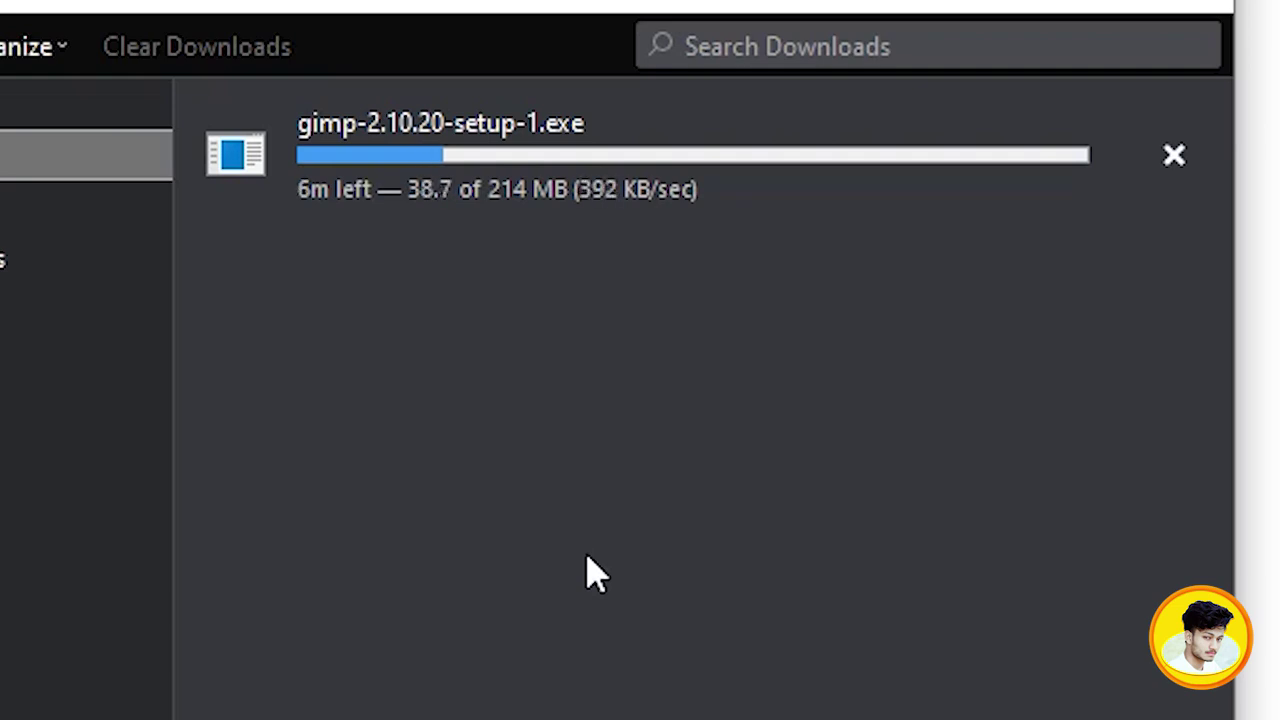
Pause the gimp-2.10.20-setup-1.exe download in Firefox's download library
right_click(576, 196)
left_click(616, 222)
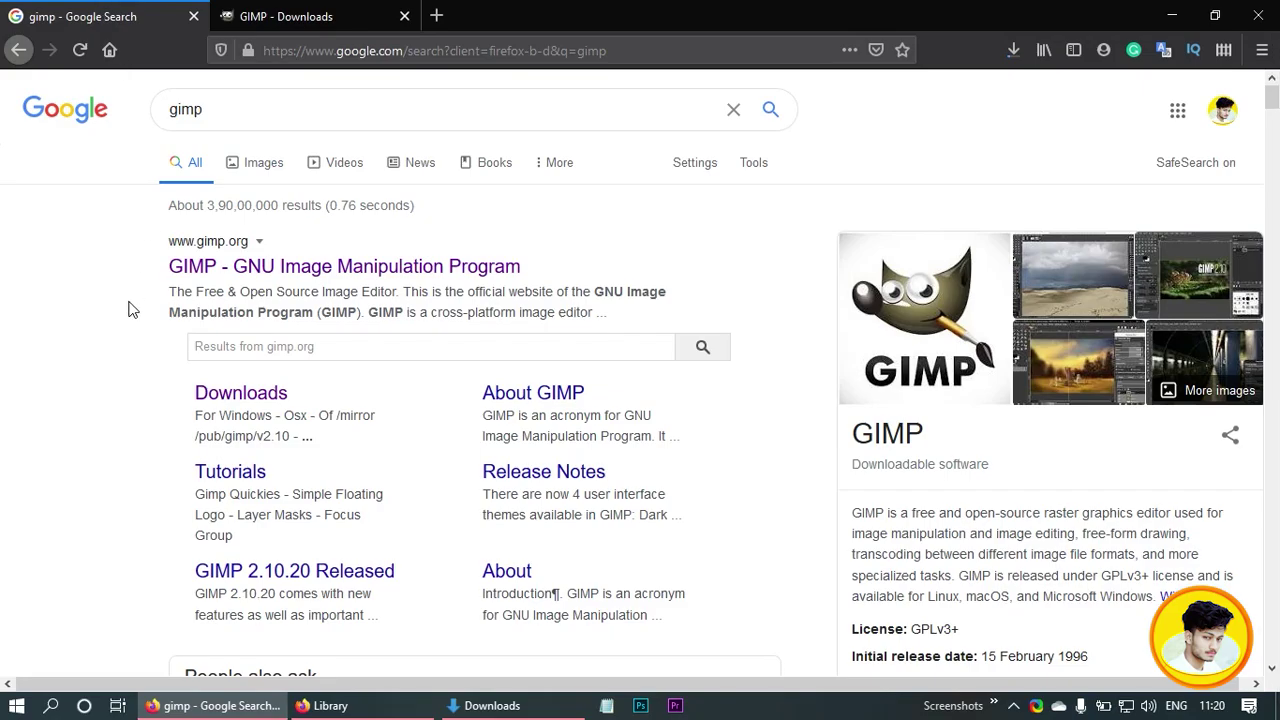
Return to the GIMP Downloads page and check the progress of the paused installer download
left_click_drag(140, 268, 411, 312)
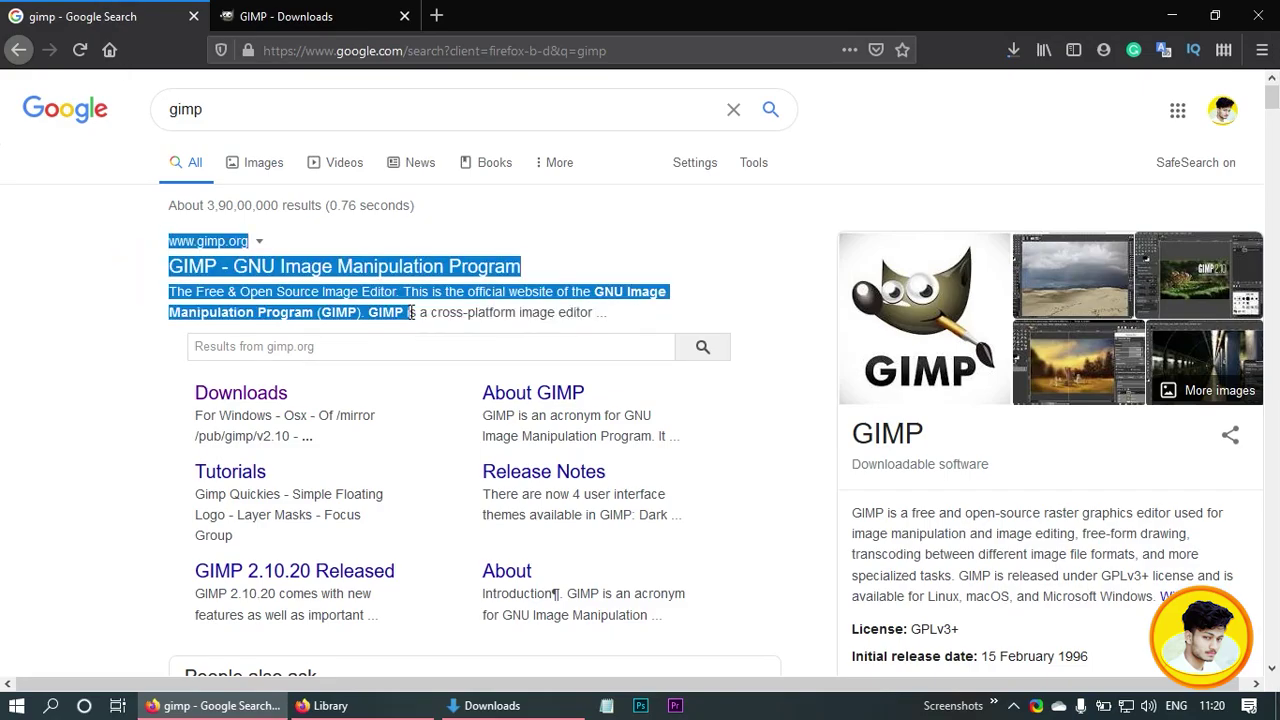
left_click(401, 305)
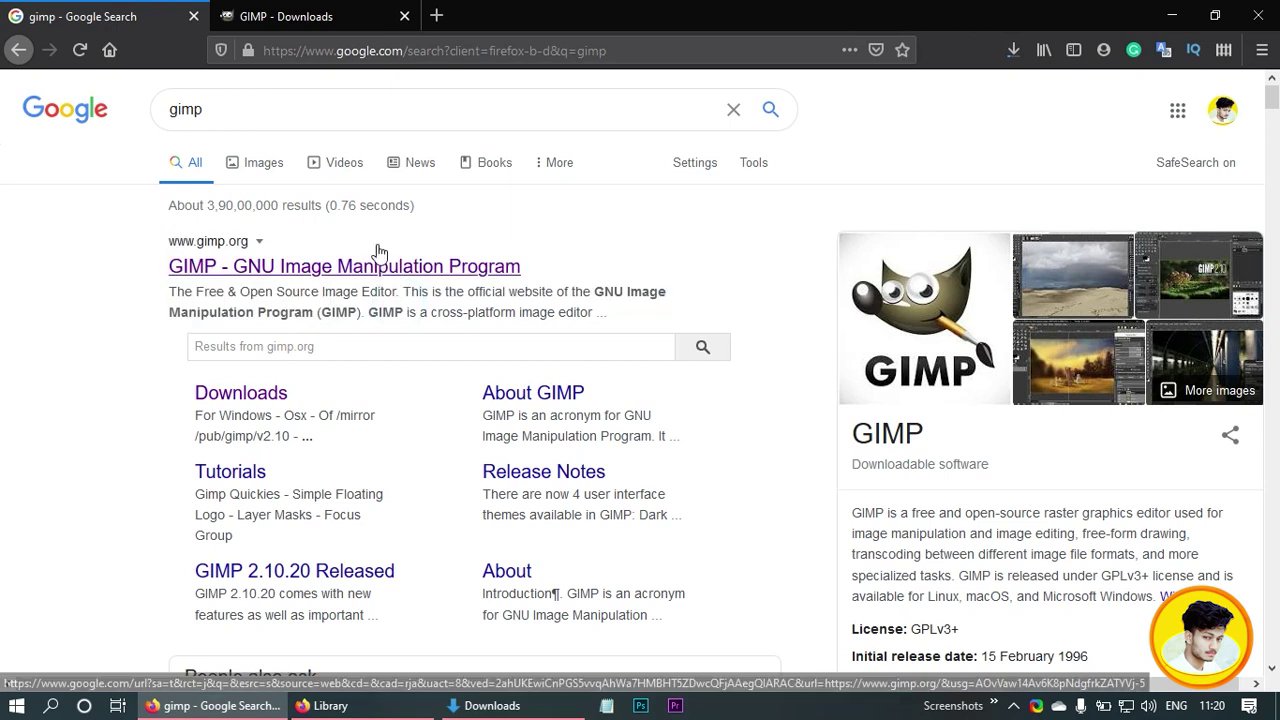
left_click(285, 16)
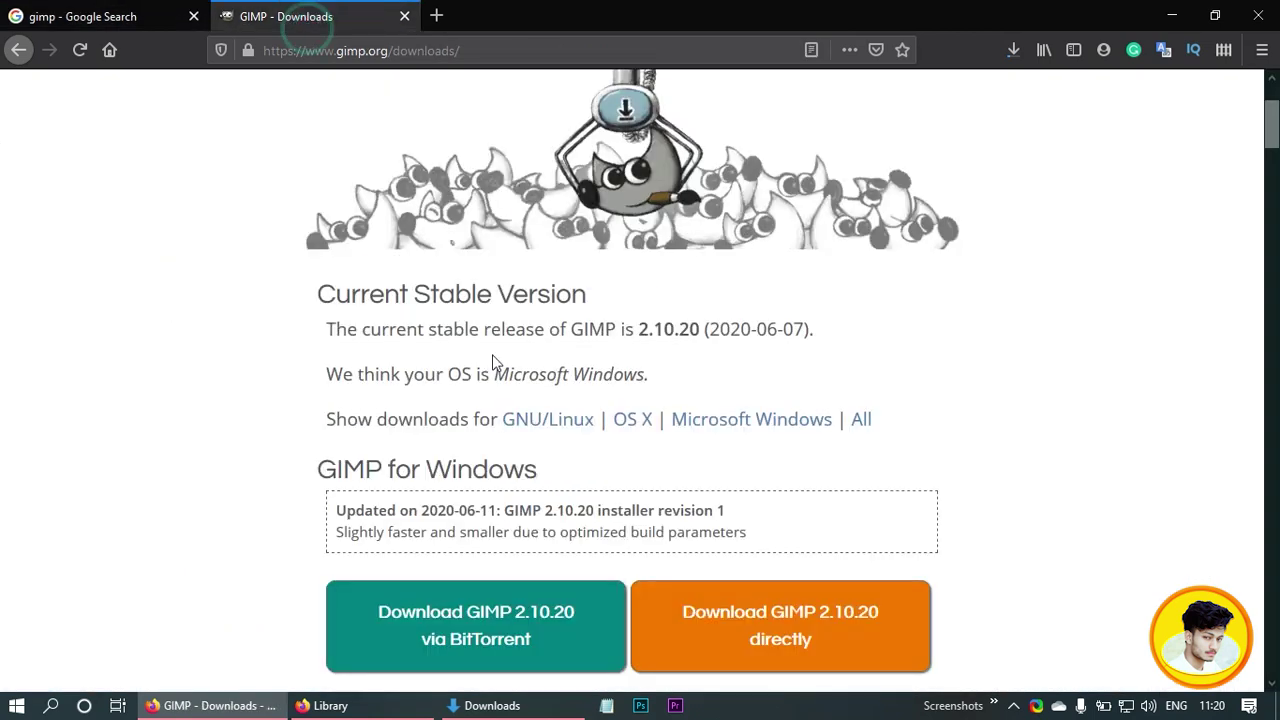
left_click(1013, 50)
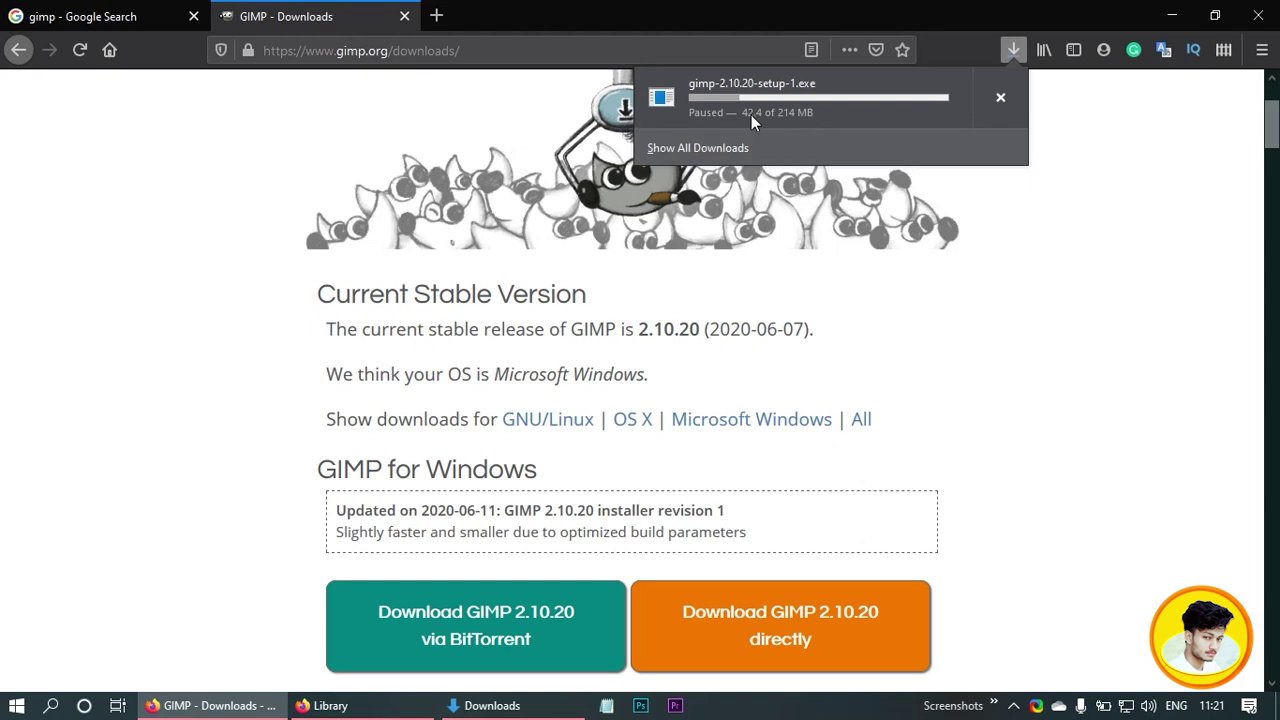
left_click(285, 522)
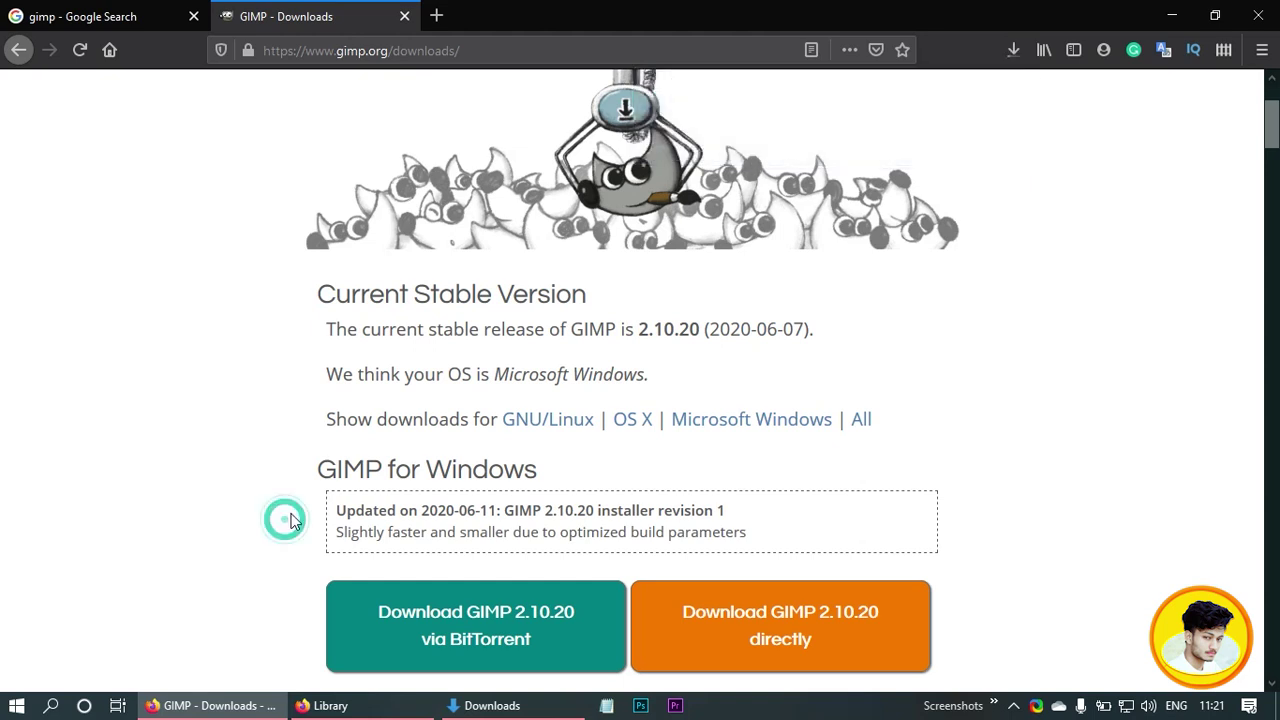
left_click(1014, 52)
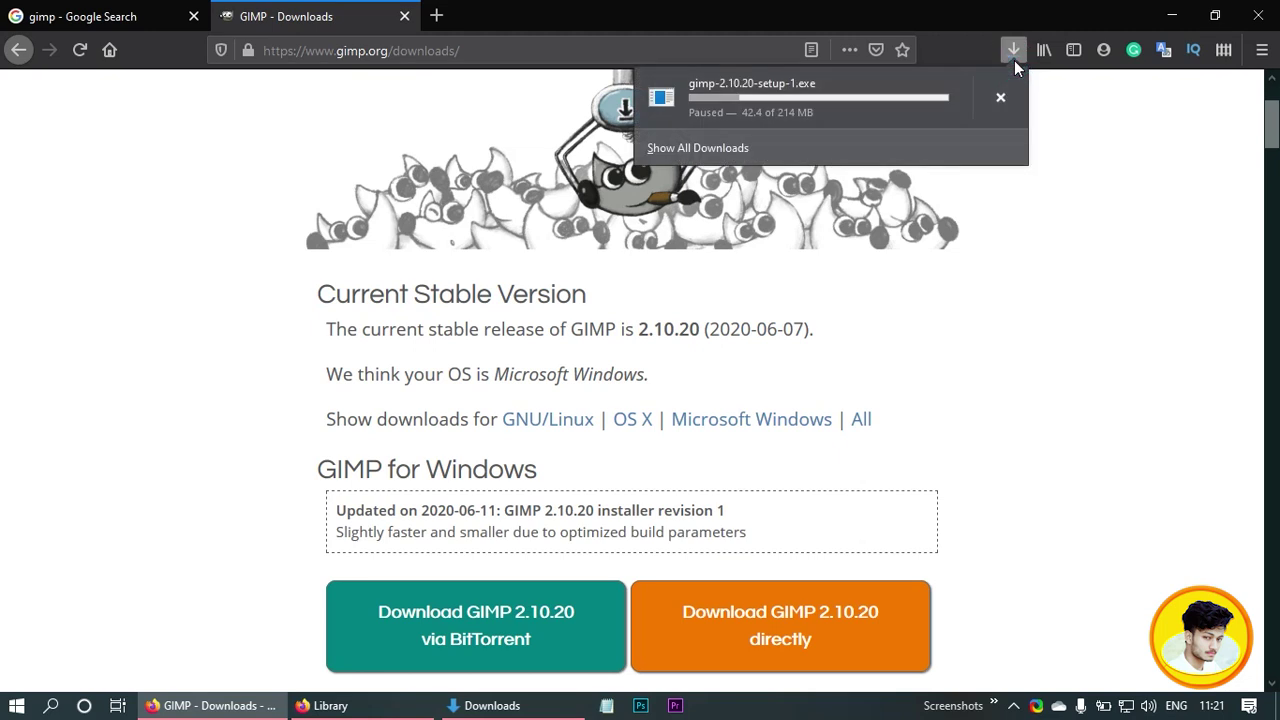
left_click(1027, 301)
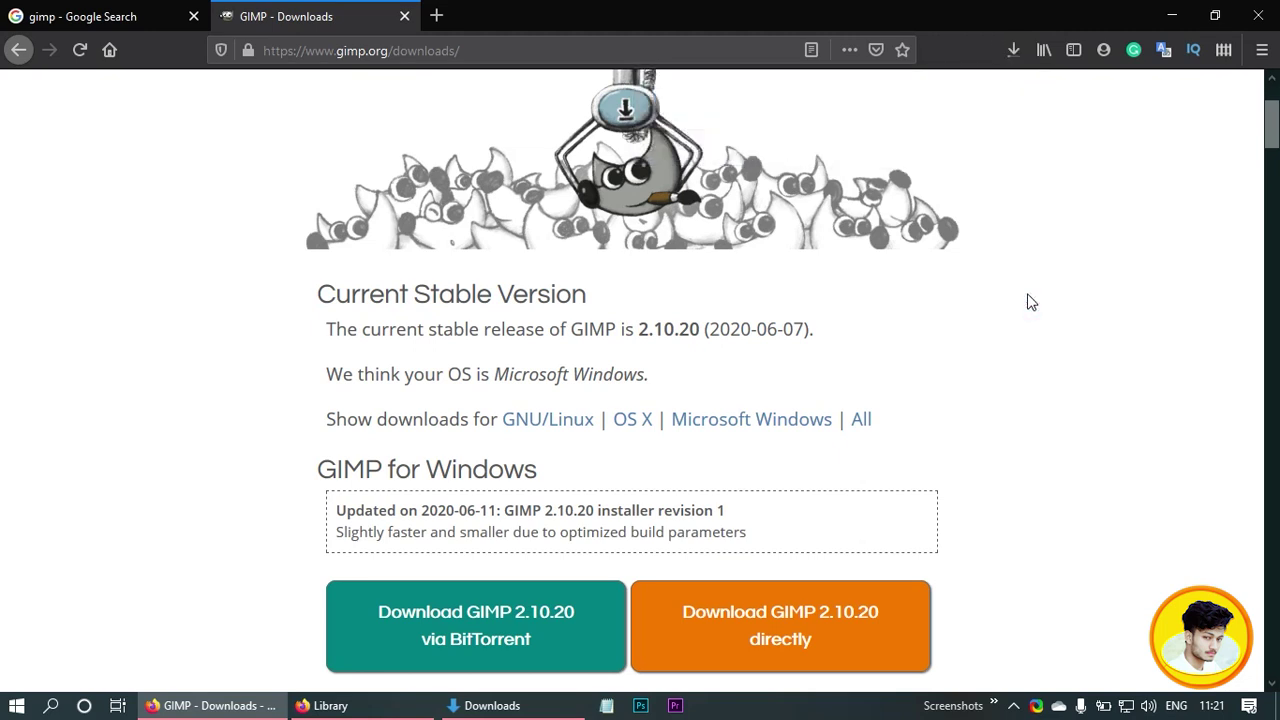
Switch to File Explorer's Downloads folder and copy both gimp-2.10.20-setup-1 files, including the partial download
left_click(500, 706)
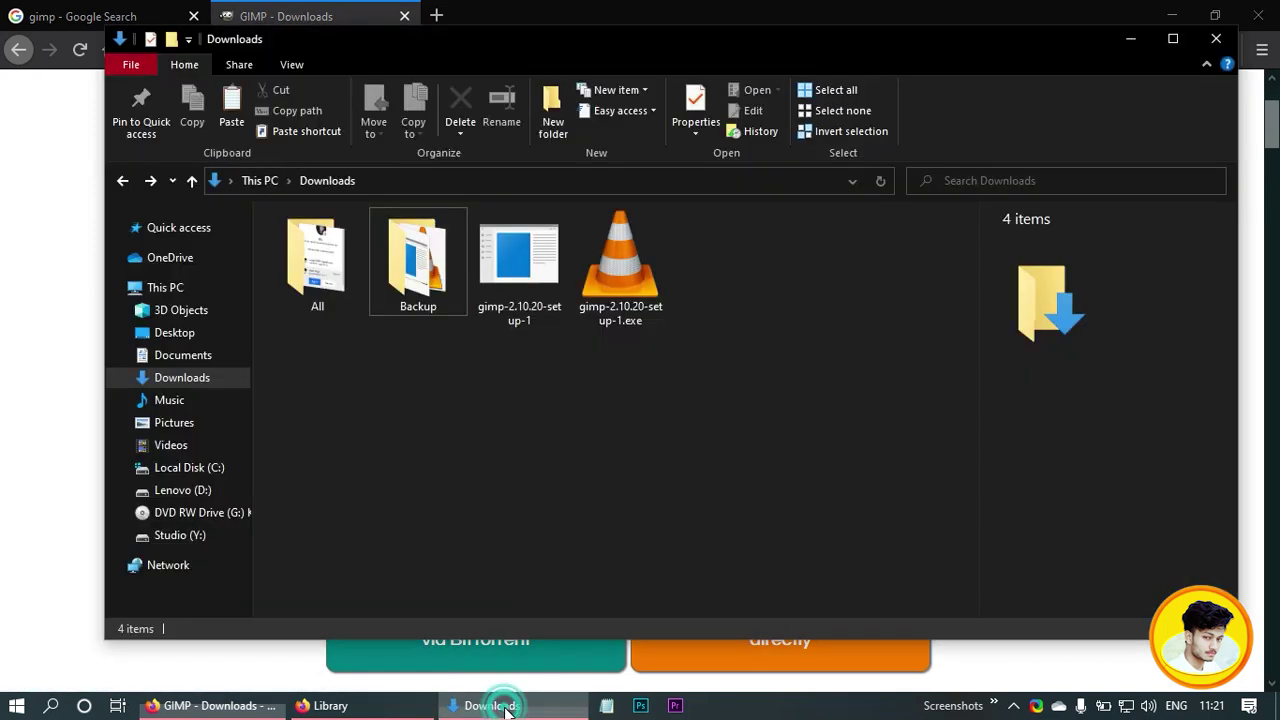
left_click(94, 418)
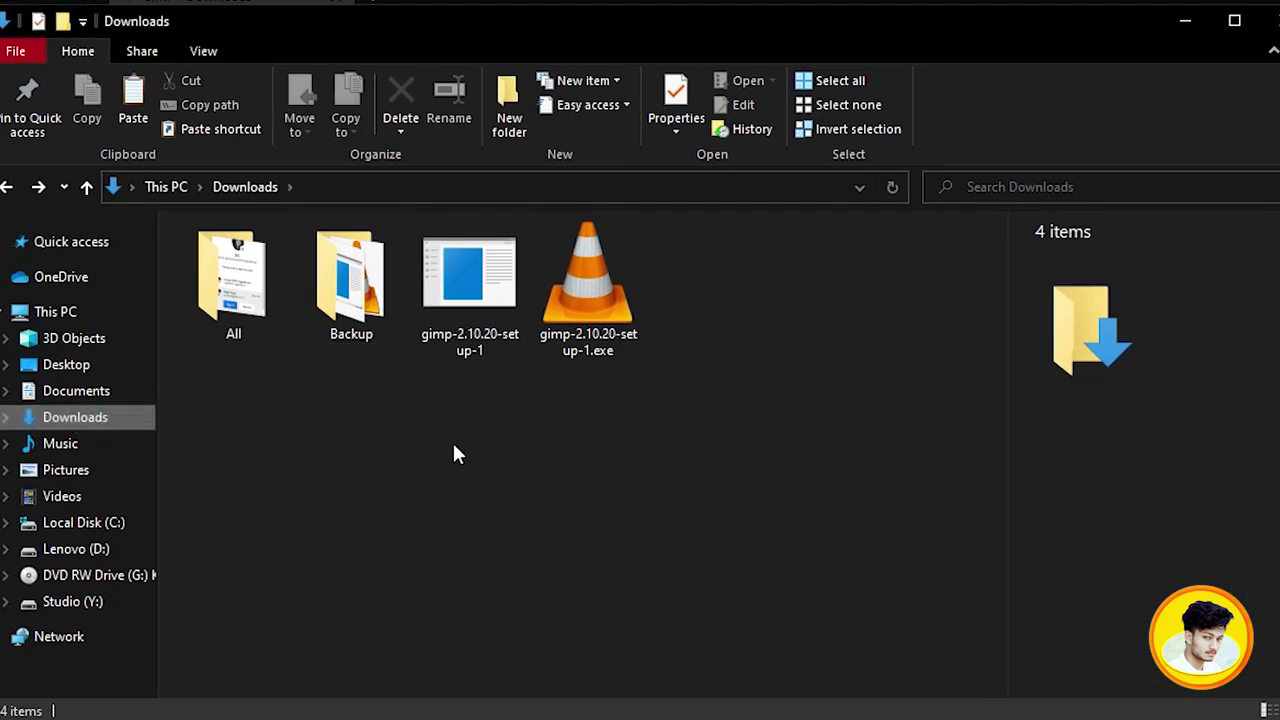
left_click_drag(432, 455, 714, 271)
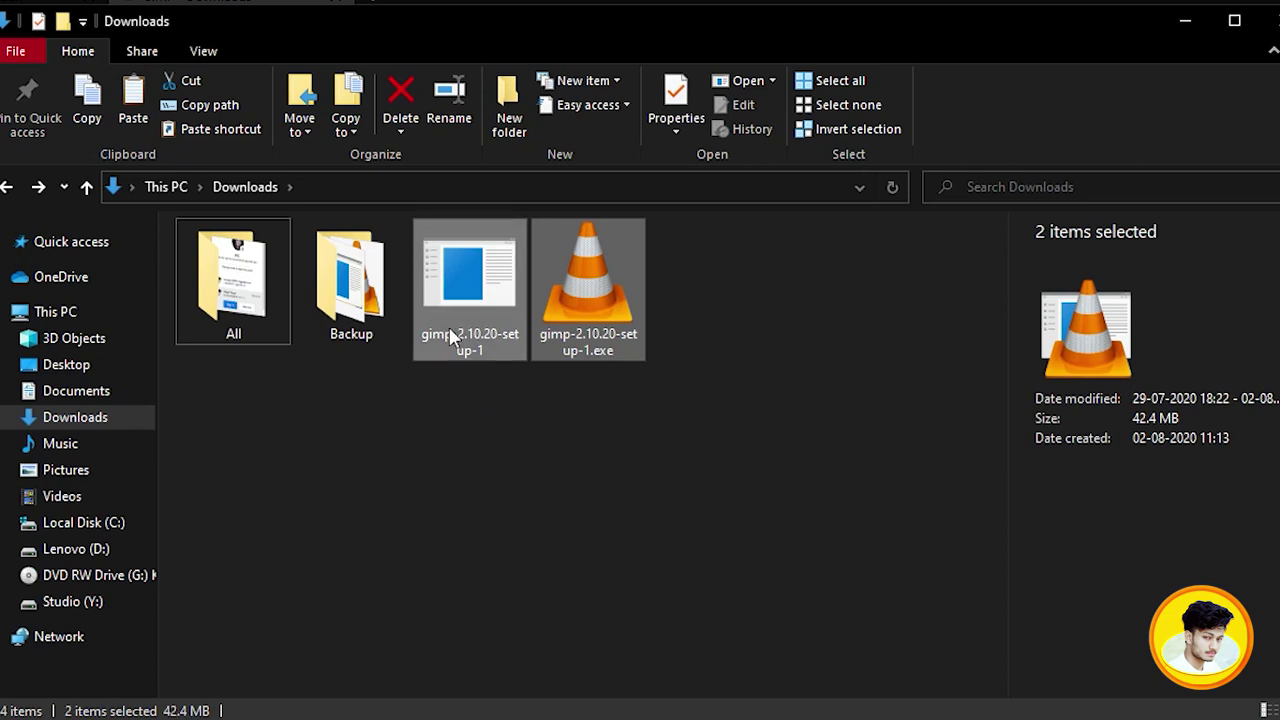
right_click(602, 323)
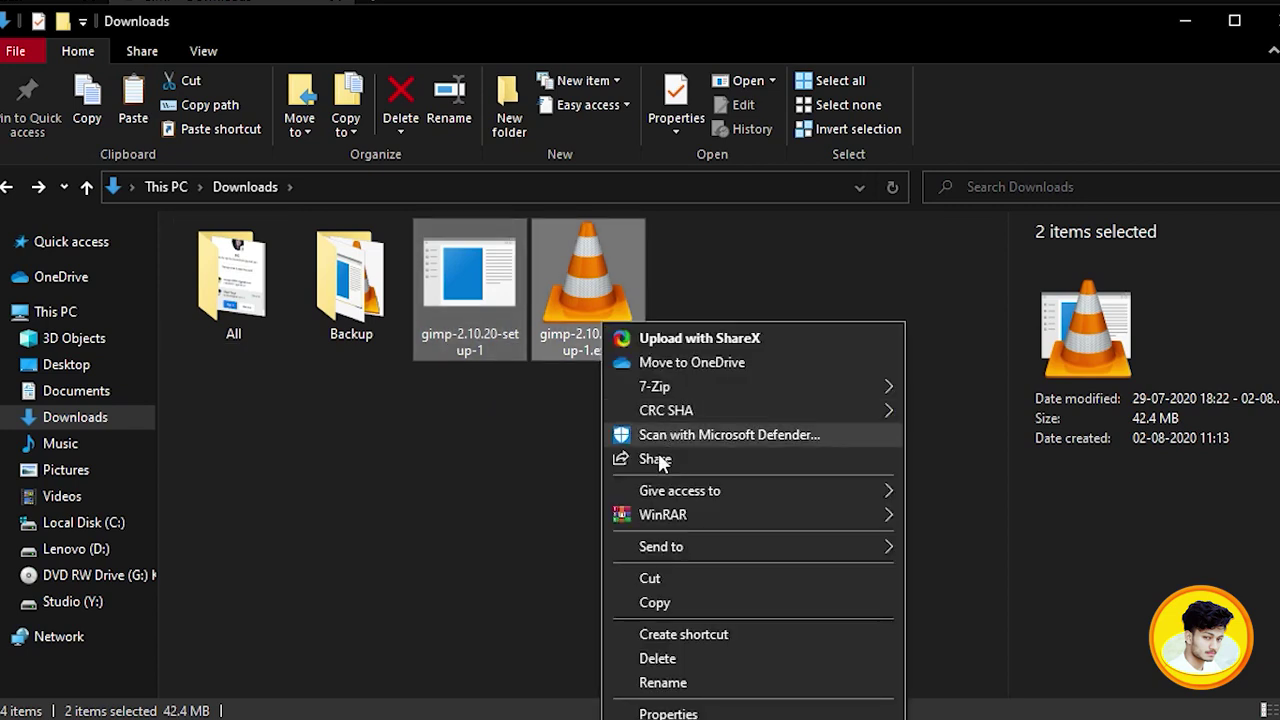
left_click(658, 604)
Paste the copied GIMP files into the Backup folder, replacing the existing files with the same names
left_click(352, 295)
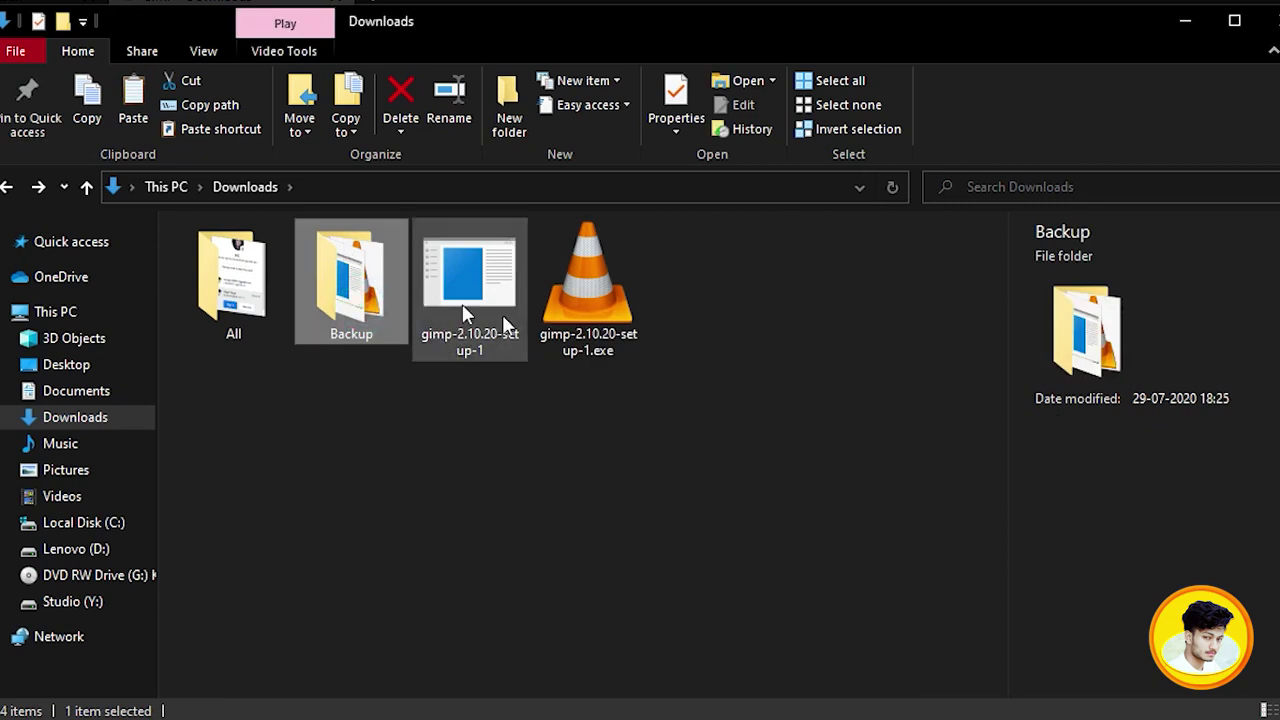
double_click(362, 315)
right_click(375, 412)
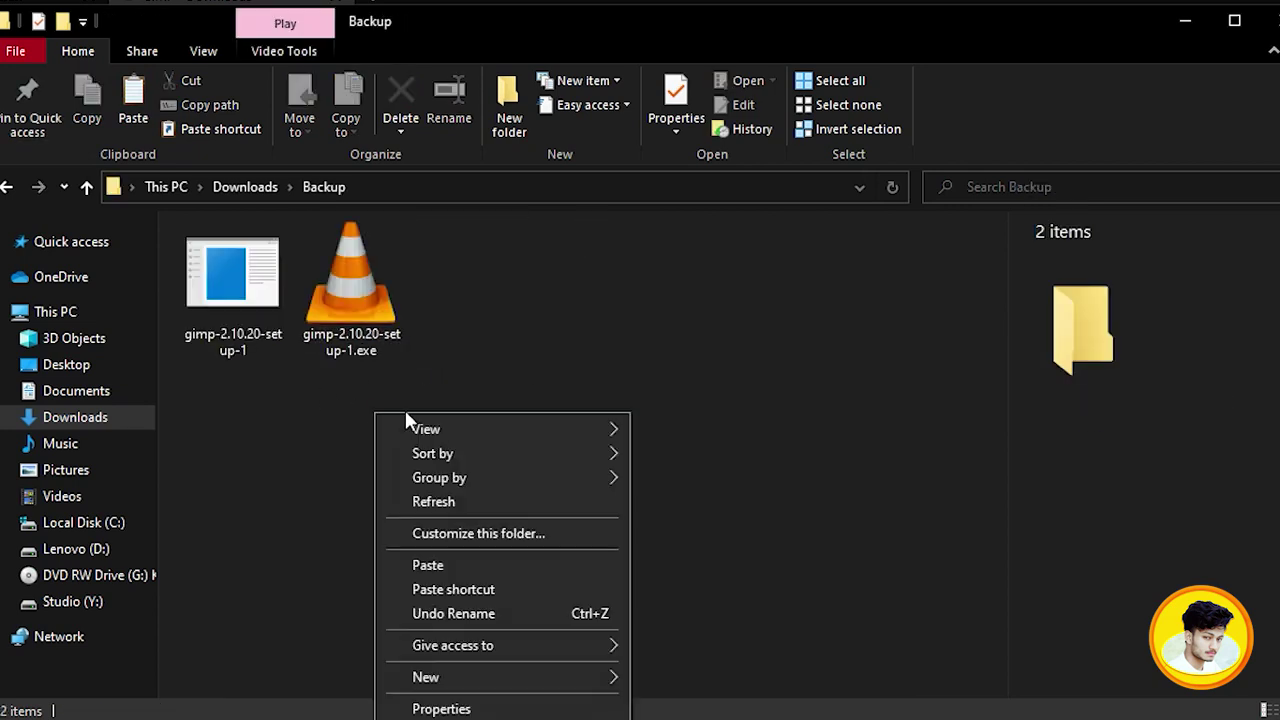
left_click(466, 567)
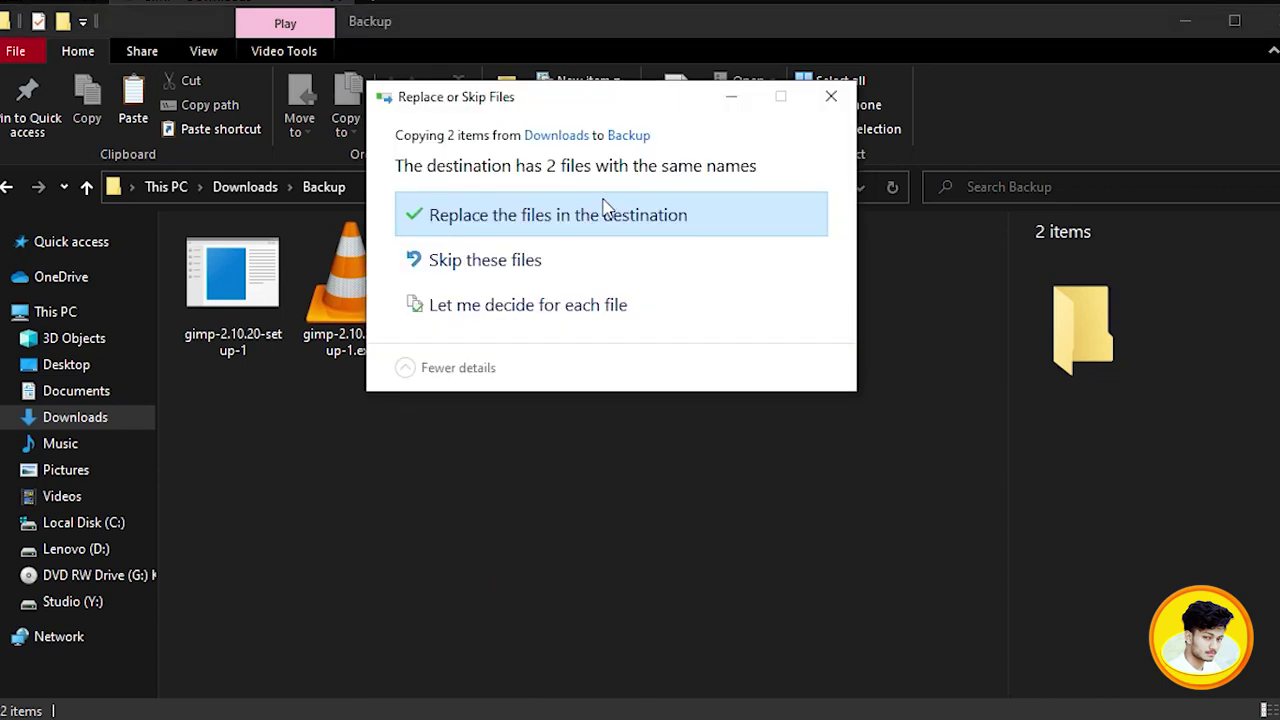
left_click(594, 213)
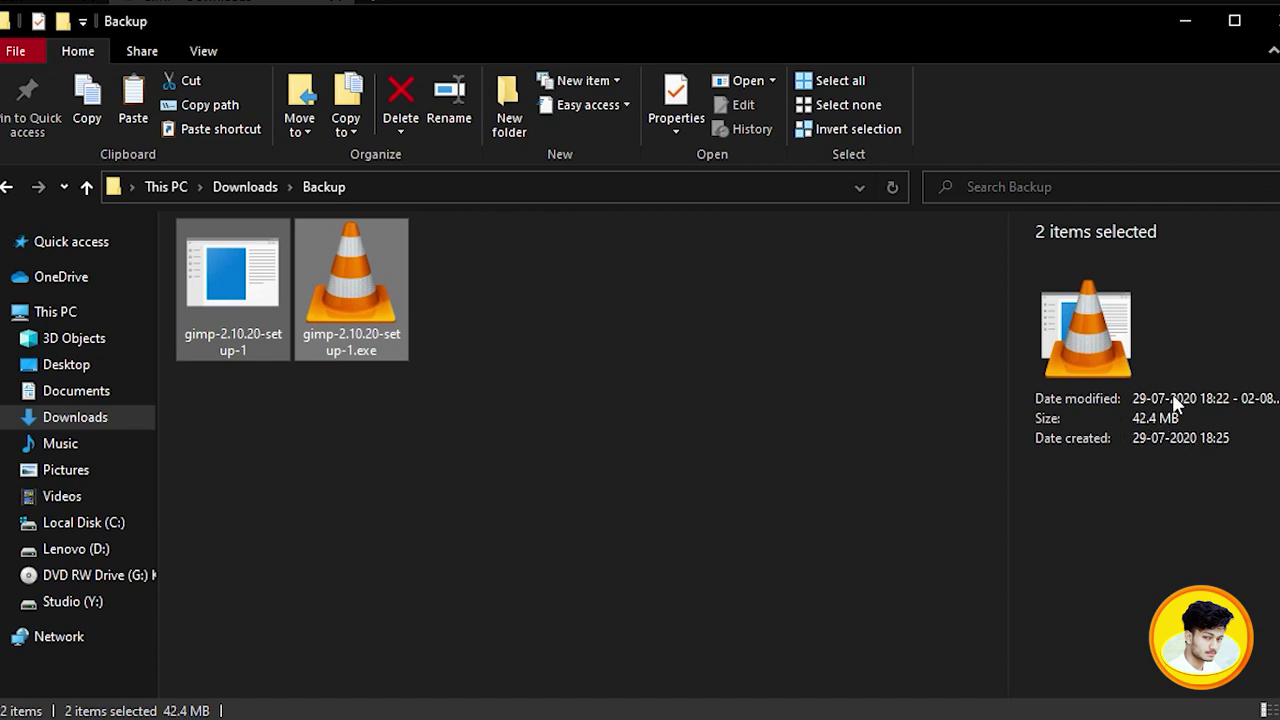
left_click(864, 515)
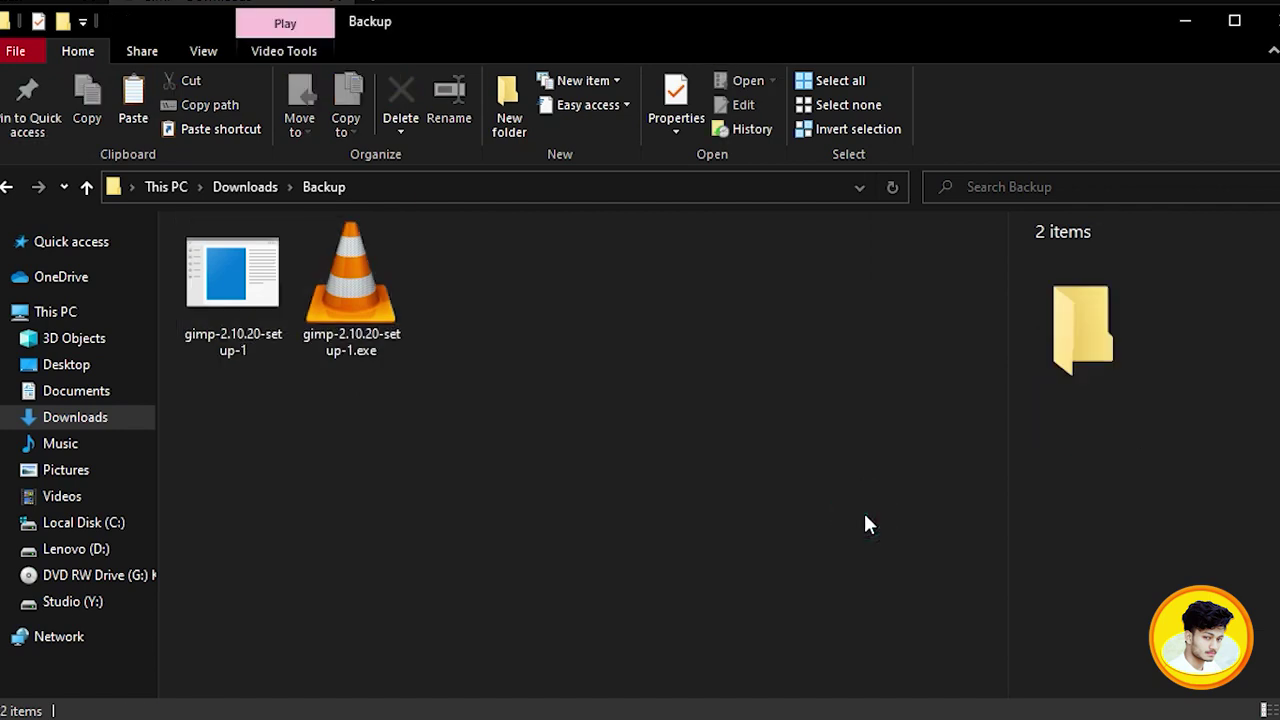
Go back to the Downloads folder and delete both original gimp-2.10.20-setup-1 files there
key("alt+Up")
left_click(652, 552)
left_click_drag(420, 437, 572, 346)
key("Delete")
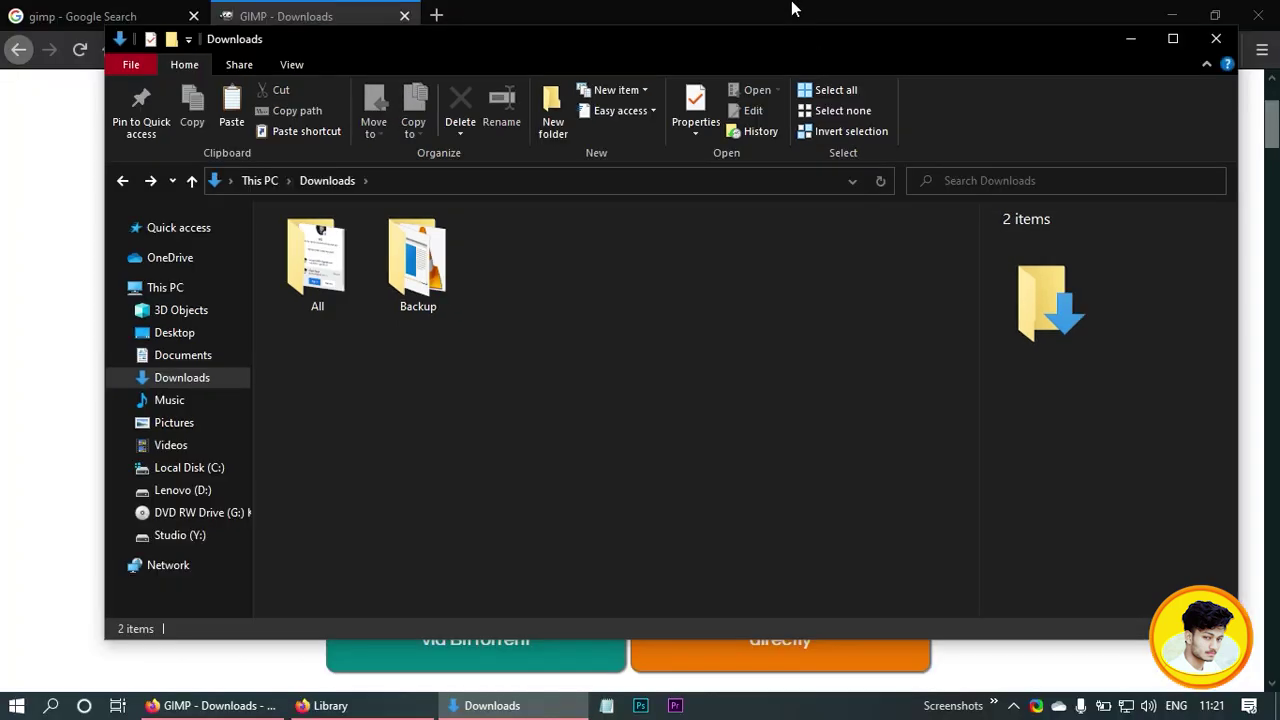
Switch back to Firefox and restart the gimp-2.10.20-setup-1.exe download from the full downloads list
left_click(794, 22)
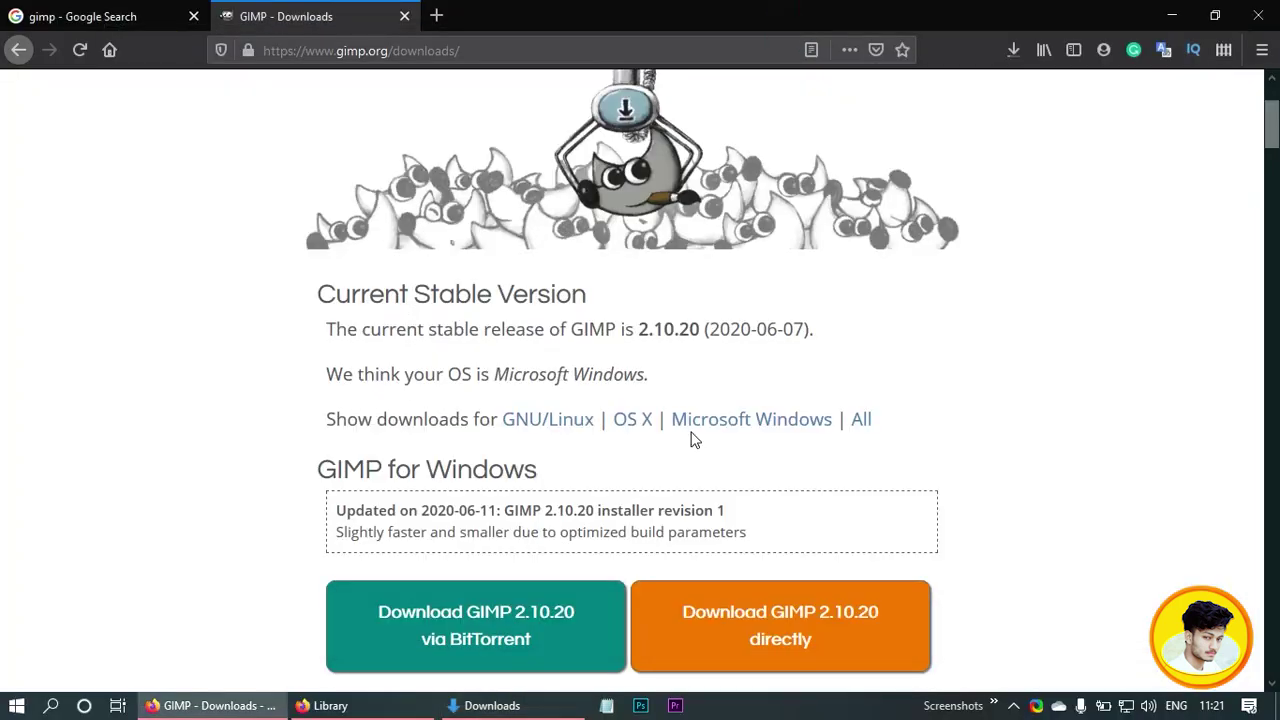
left_click(1013, 50)
left_click(942, 136)
left_click(803, 223)
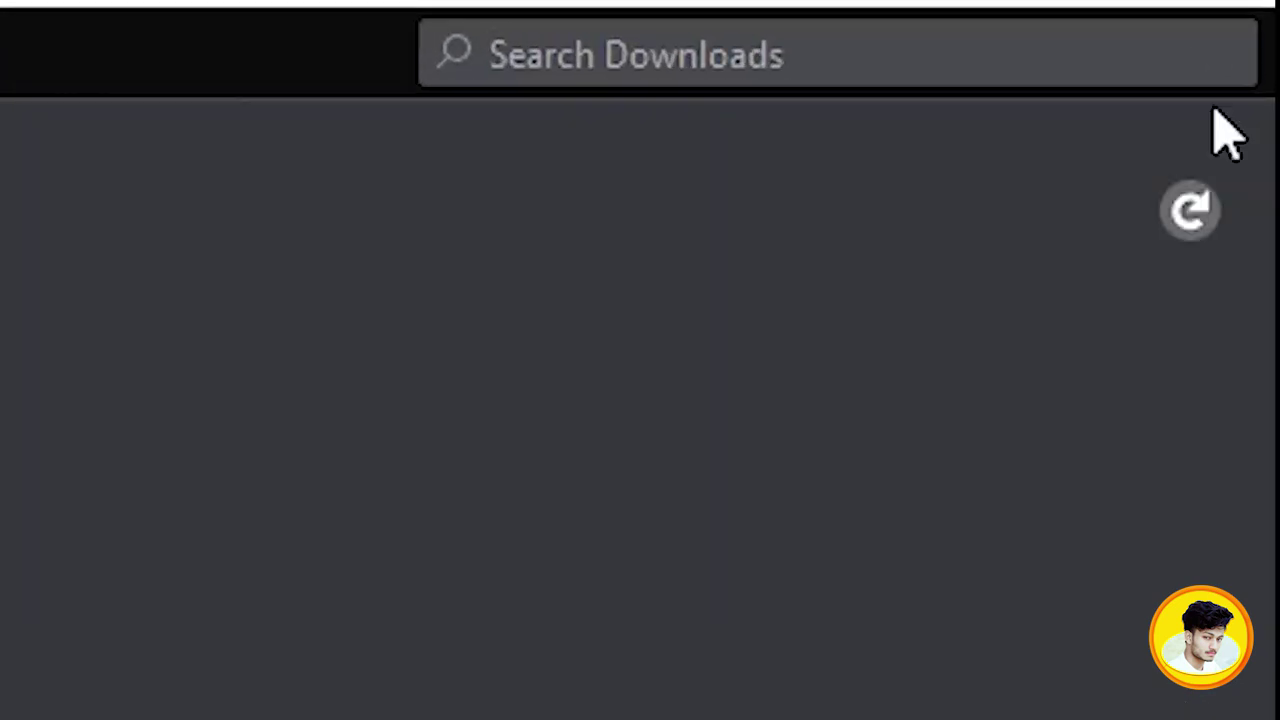
left_click(1188, 215)
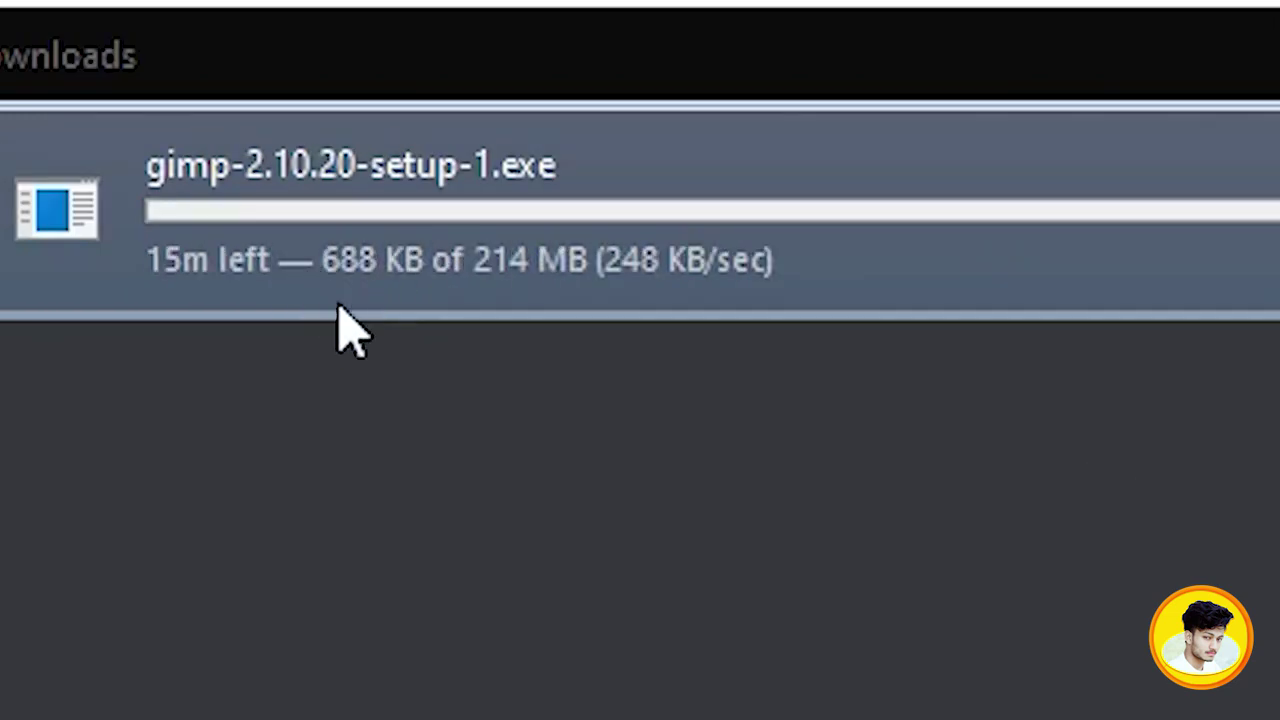
Pause the running gimp-2.10.20-setup-1.exe download in the Library window
right_click(478, 253)
left_click(528, 268)
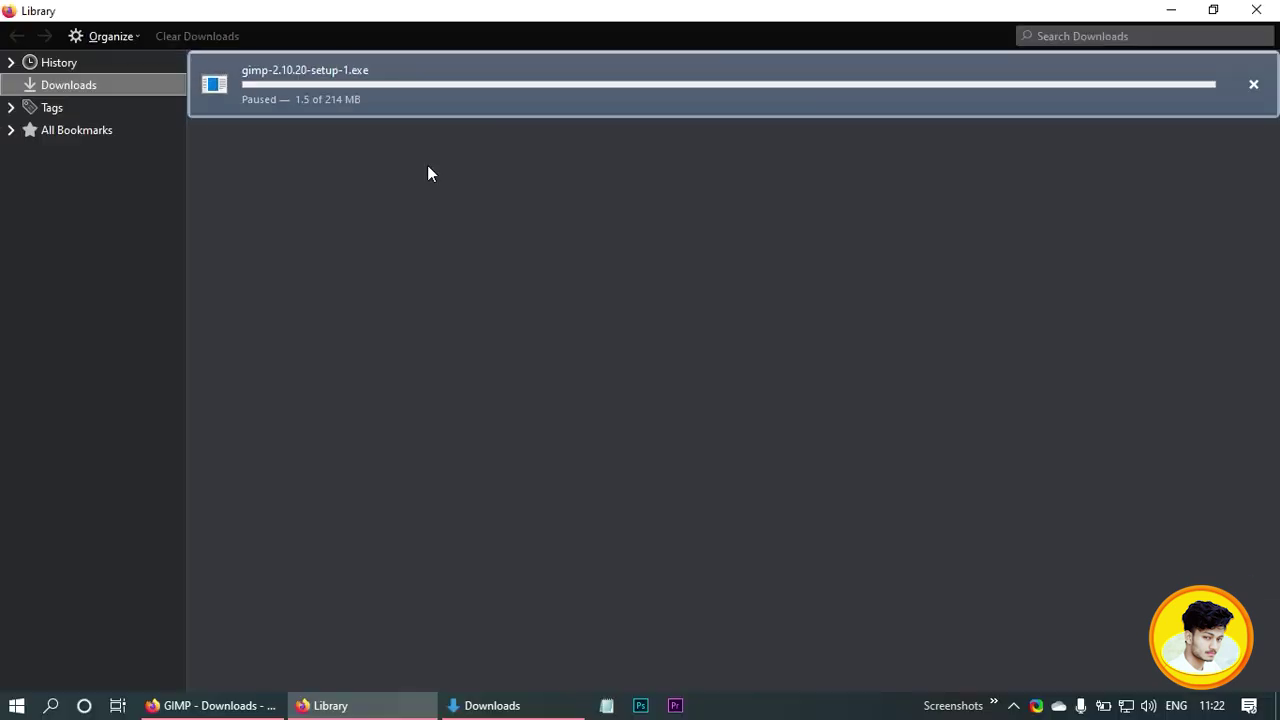
left_click(500, 171)
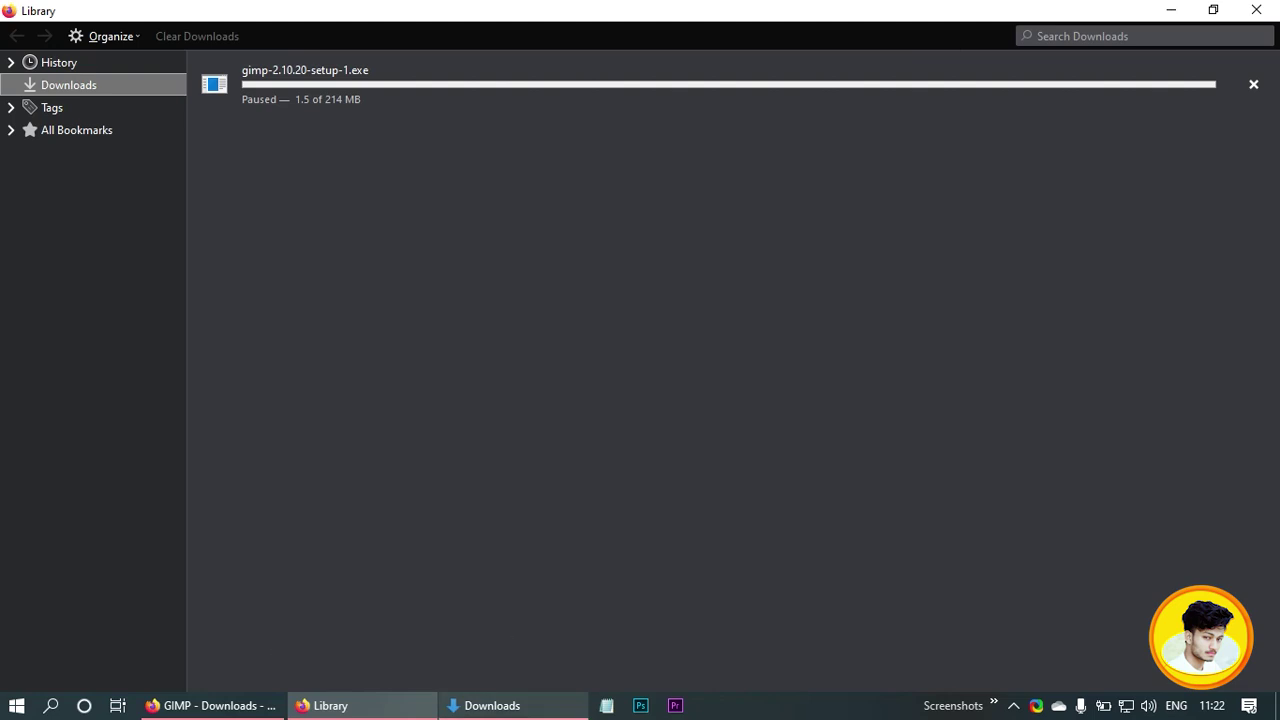
Switch to File Explorer, open the Backup folder and copy both gimp-2.10.20-setup-1 files
left_click(492, 705)
left_click(430, 284)
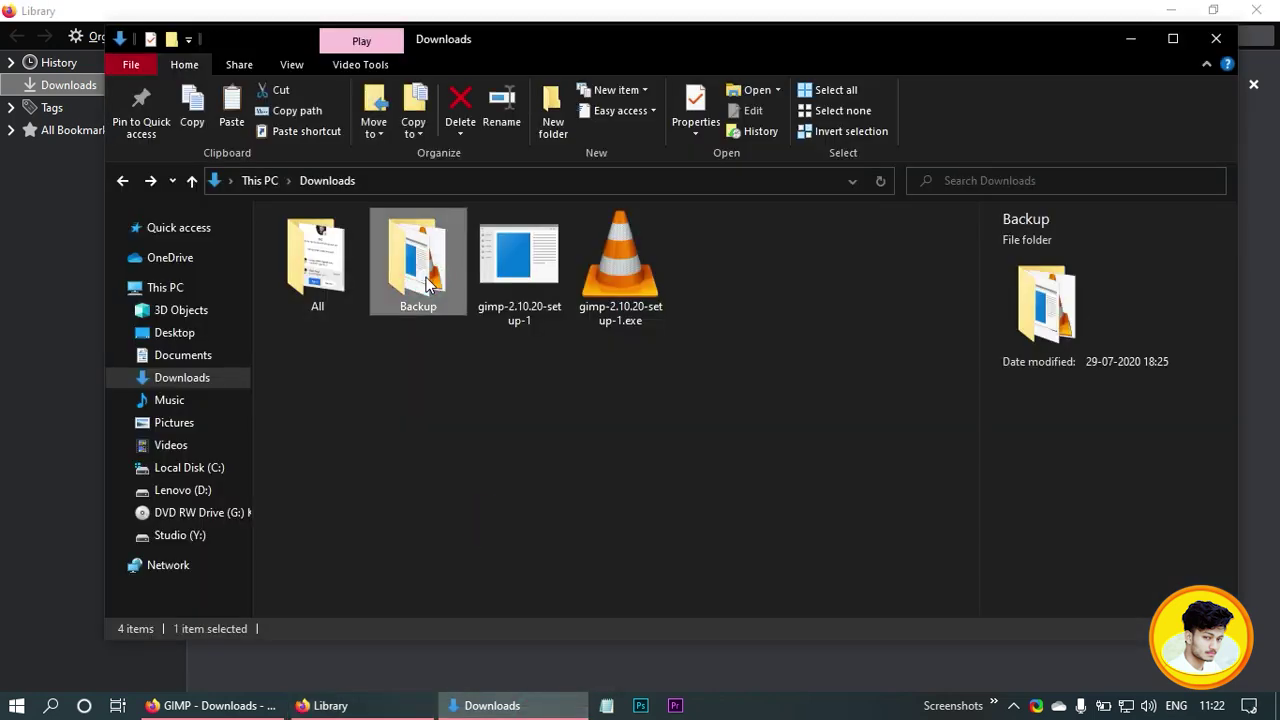
double_click(425, 262)
left_click_drag(538, 332, 263, 238)
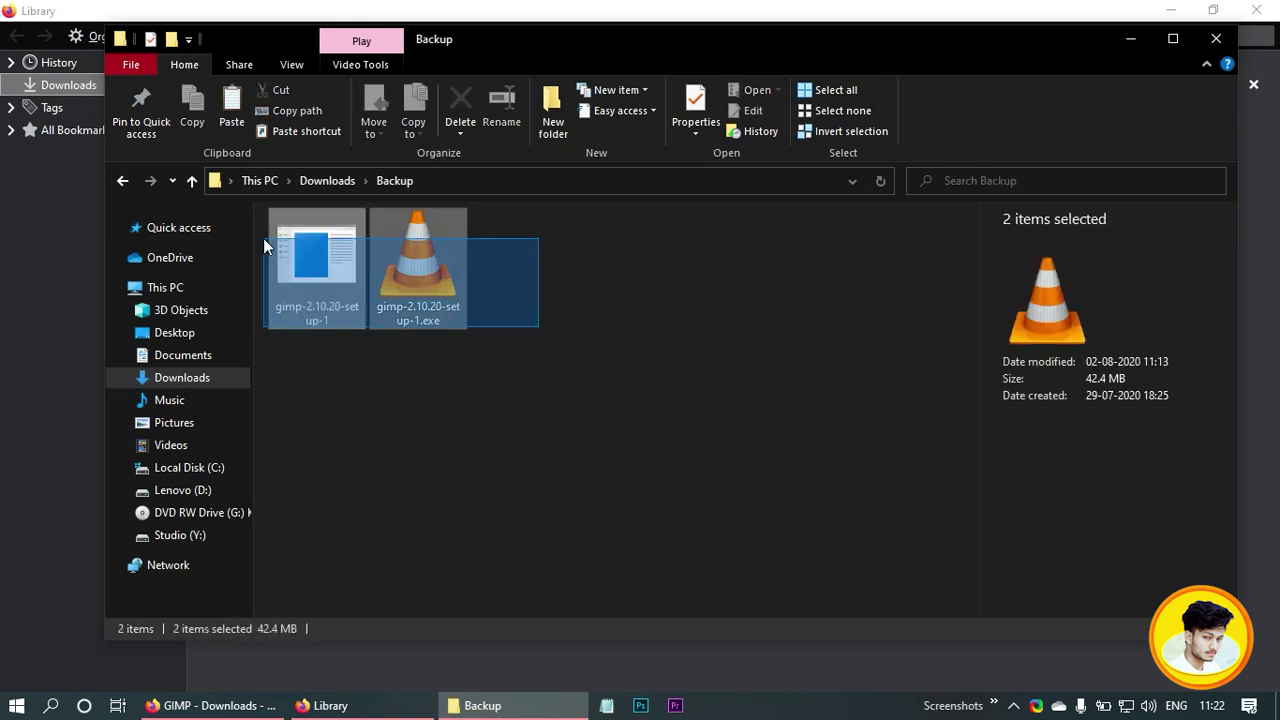
right_click(301, 249)
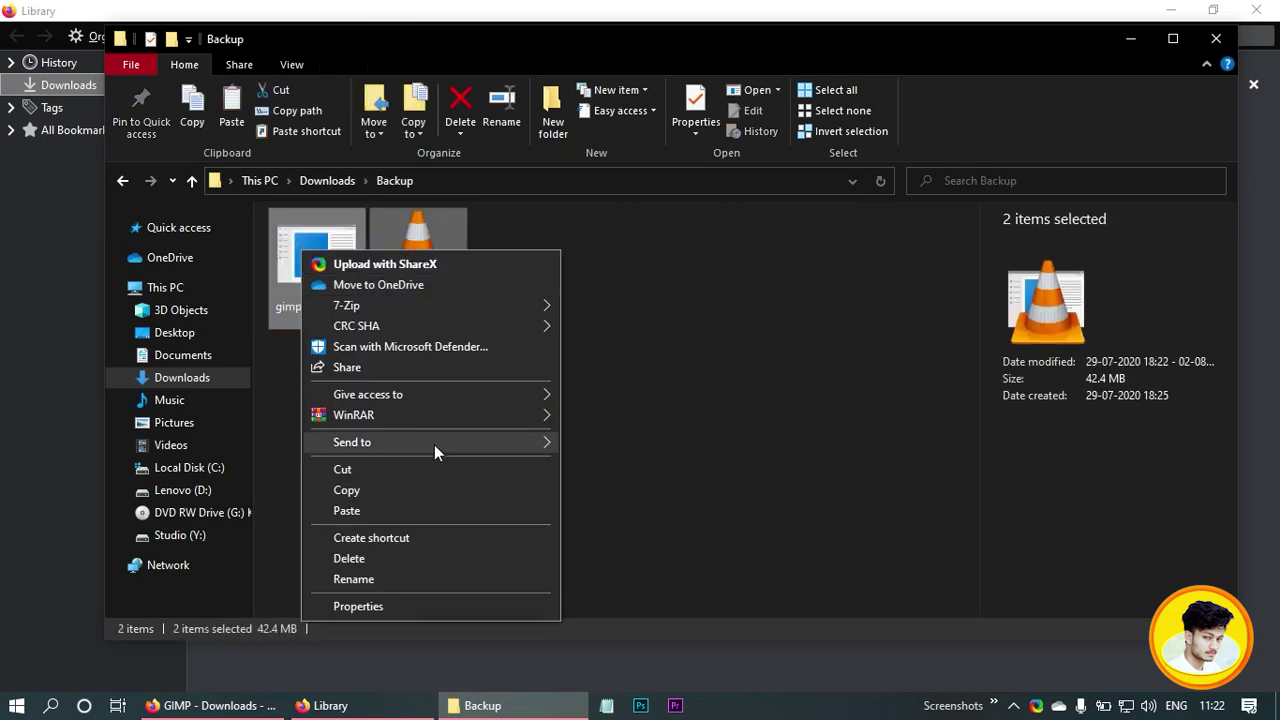
left_click(388, 487)
Go back to the Downloads folder and paste the backed-up GIMP files, replacing the files with the same names
key("BackSpace")
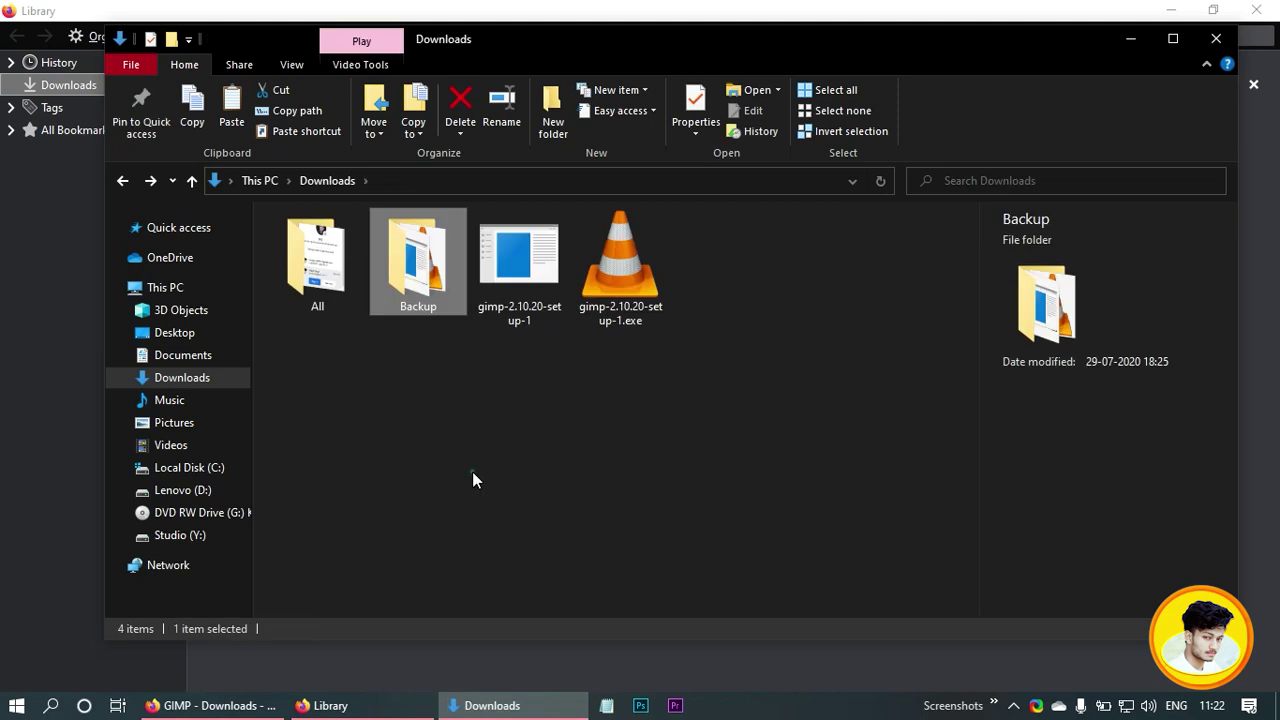
right_click(472, 471)
left_click(530, 334)
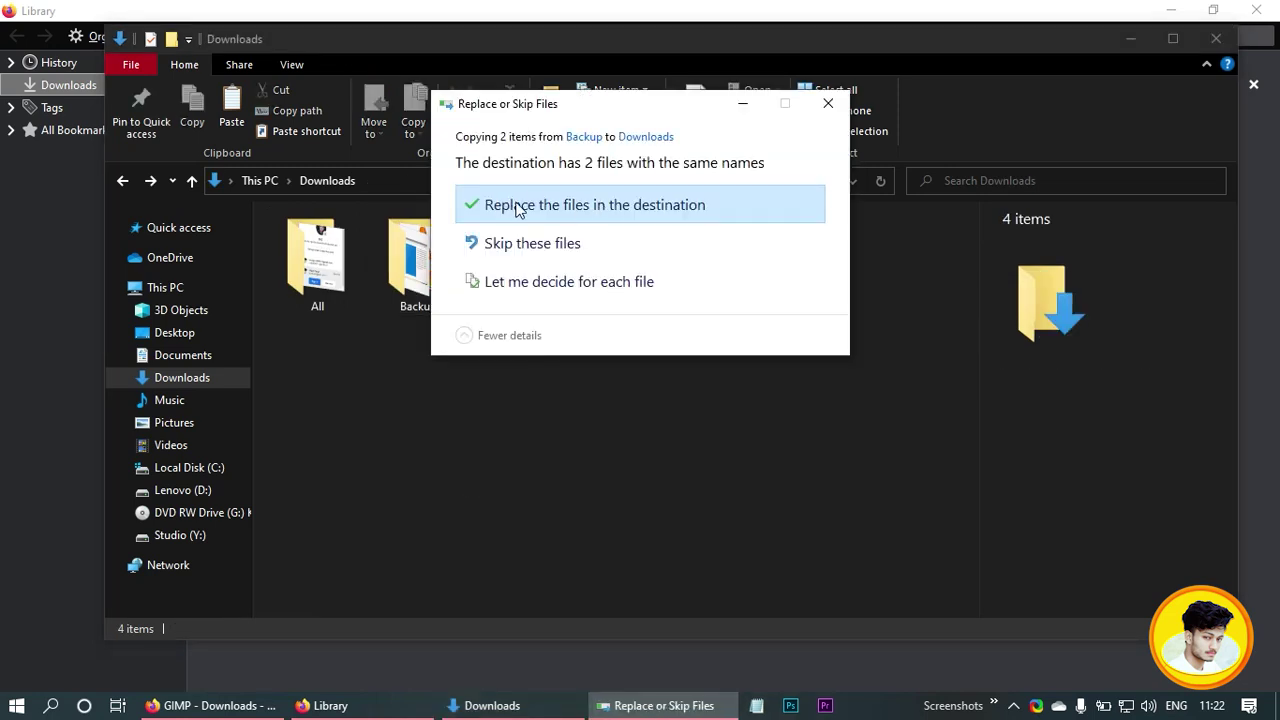
left_click(597, 207)
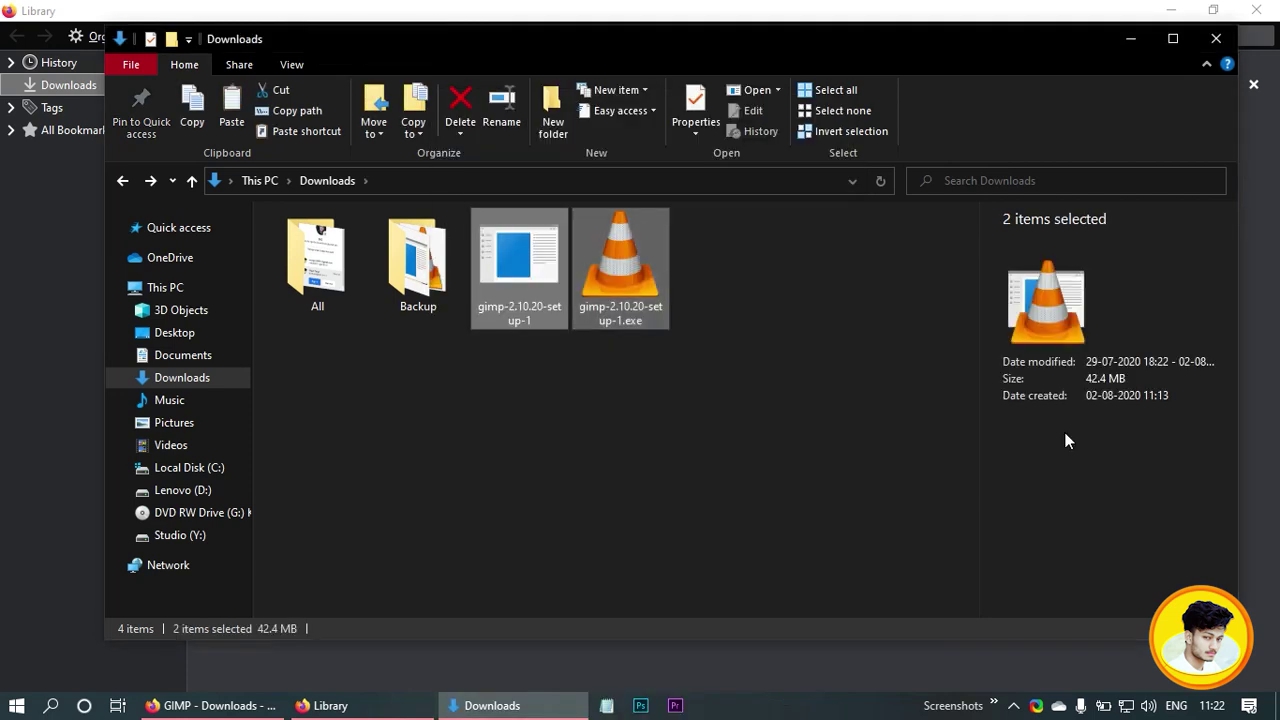
Return to Firefox's Library window, resume the gimp-2.10.20-setup-1.exe download and pause it again
left_click(893, 7)
right_click(405, 90)
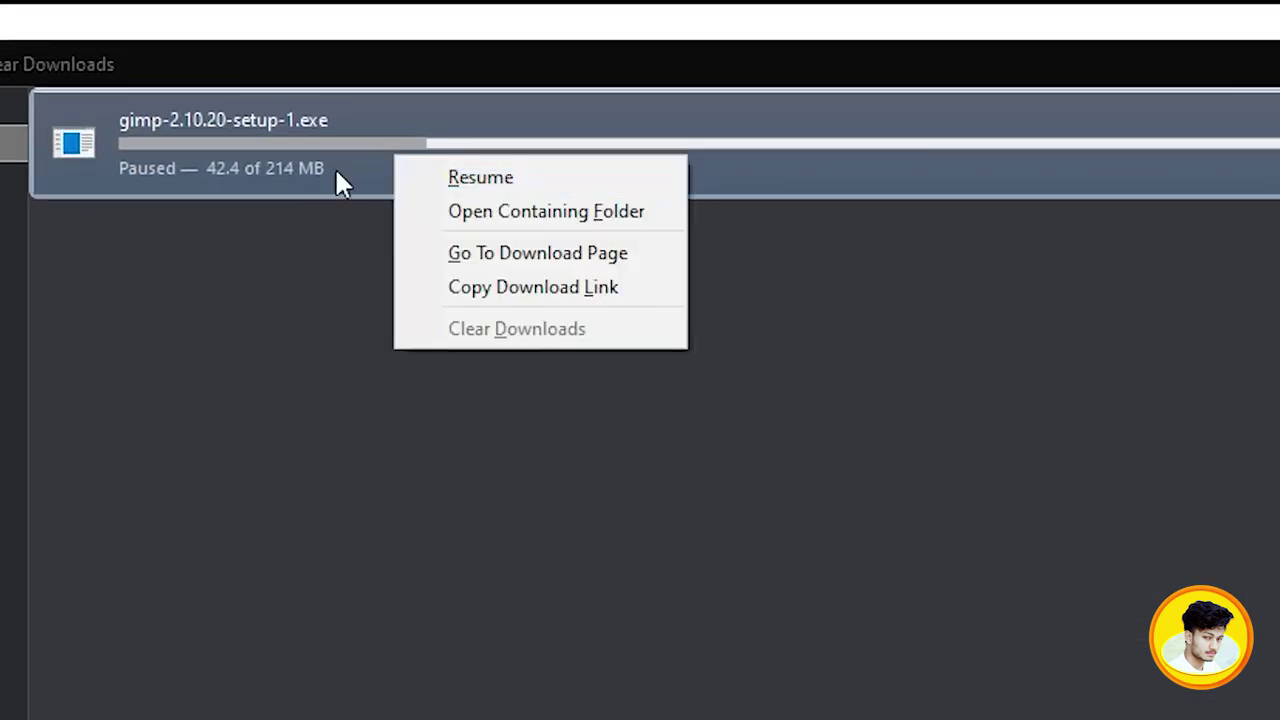
left_click(246, 168)
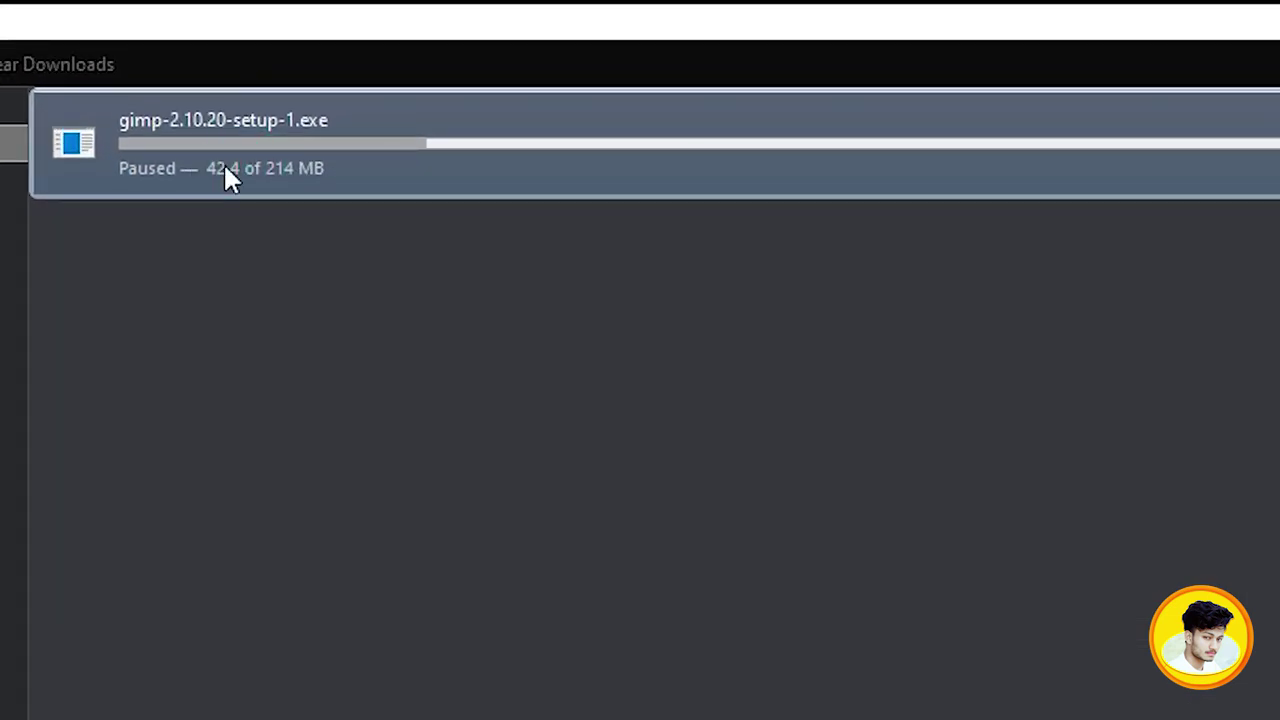
right_click(271, 156)
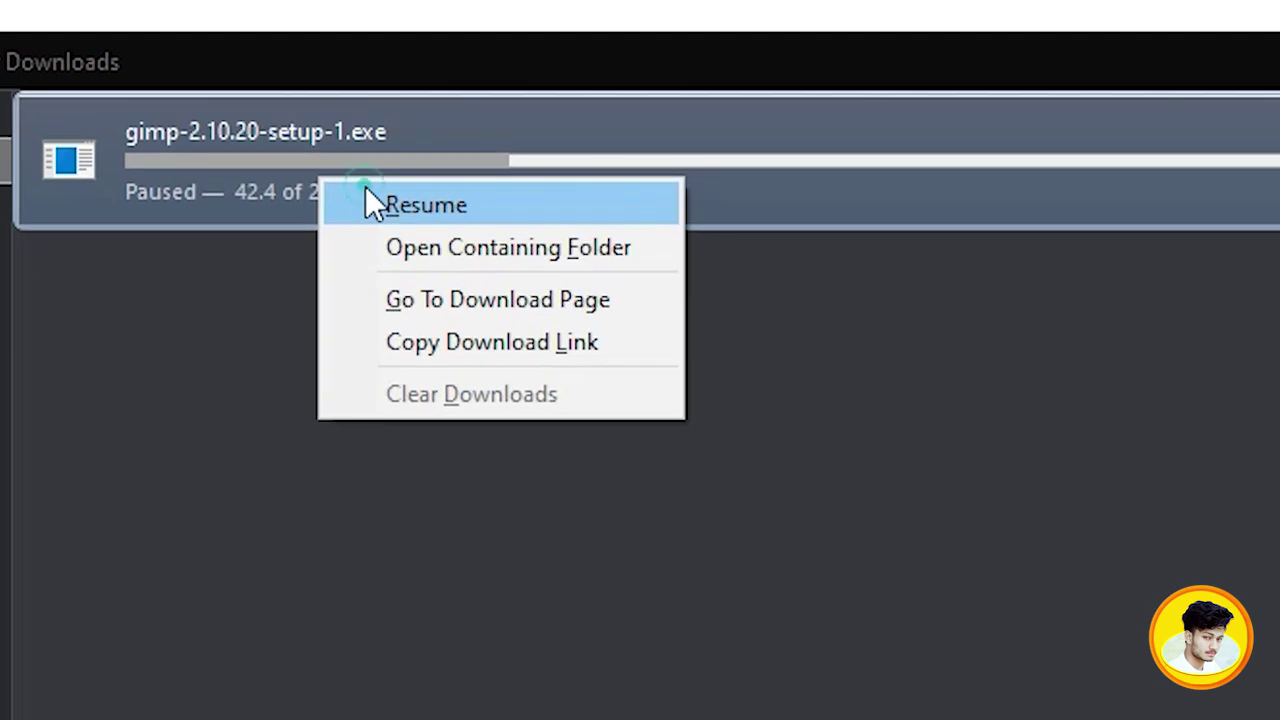
left_click(366, 190)
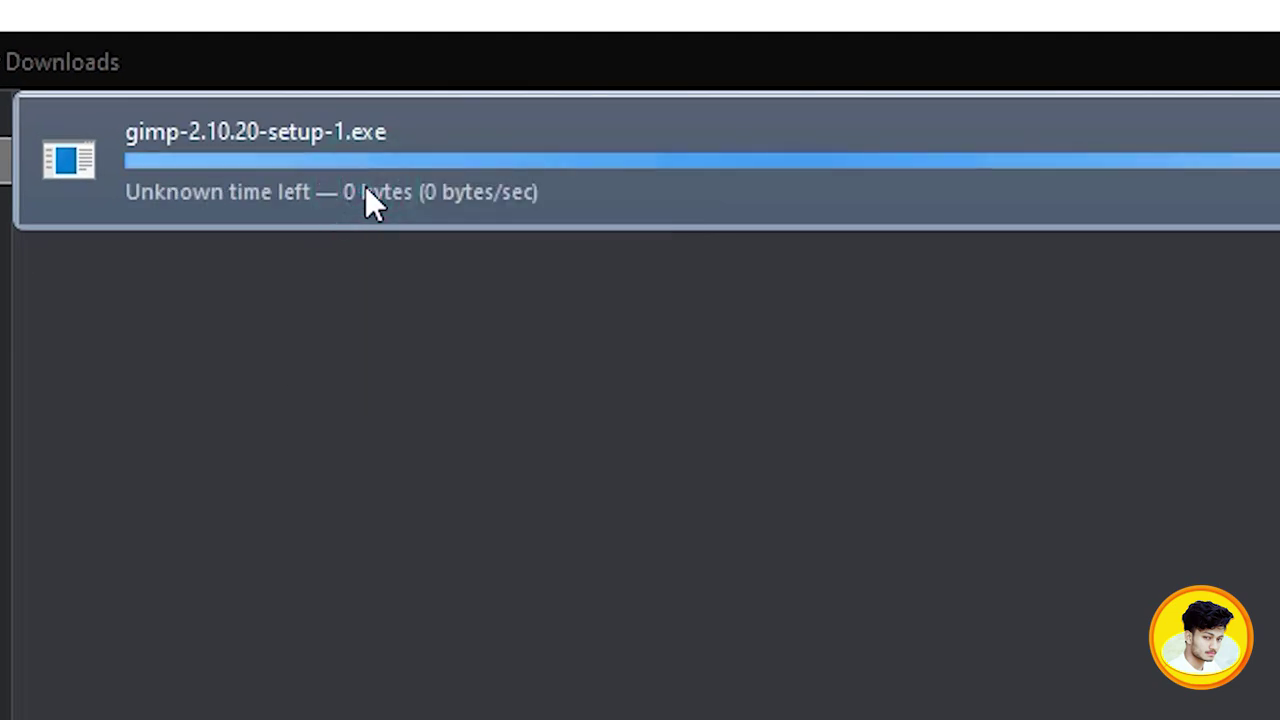
right_click(286, 205)
left_click(376, 236)
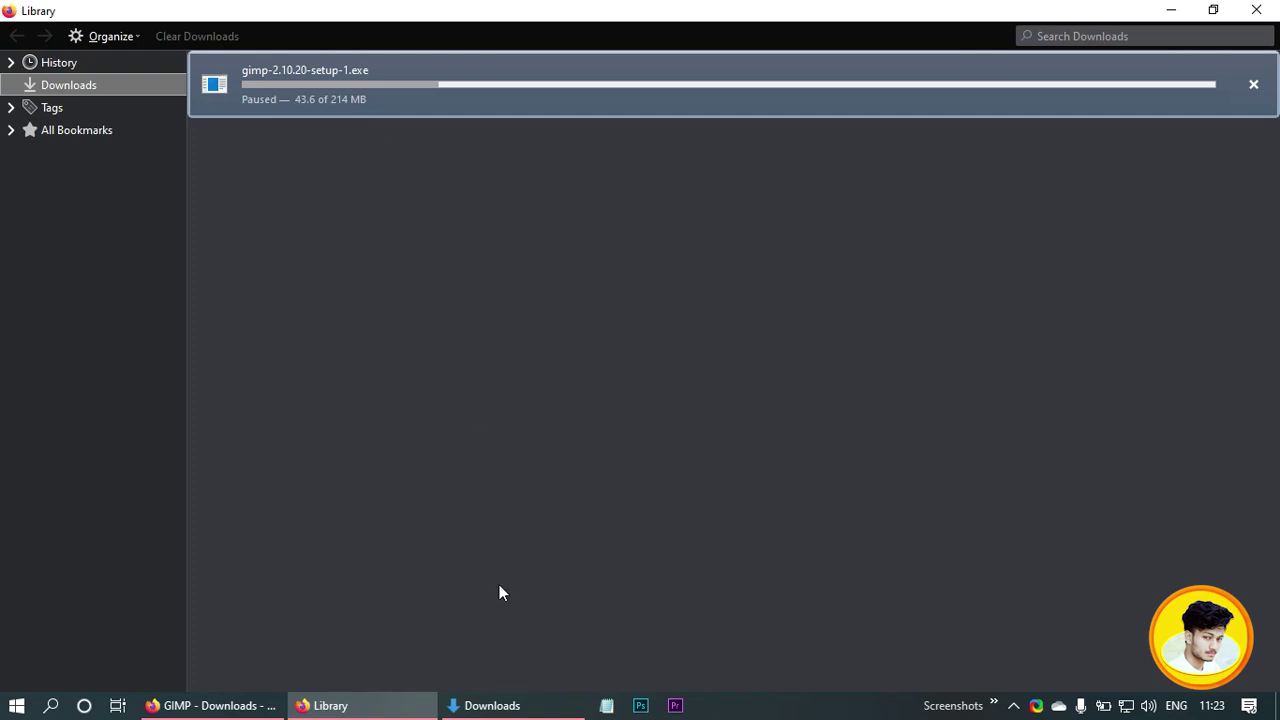
Check the GIMP files in File Explorer's Downloads folder and cancel the paused download in Firefox's Library window
left_click(512, 706)
left_click(441, 283)
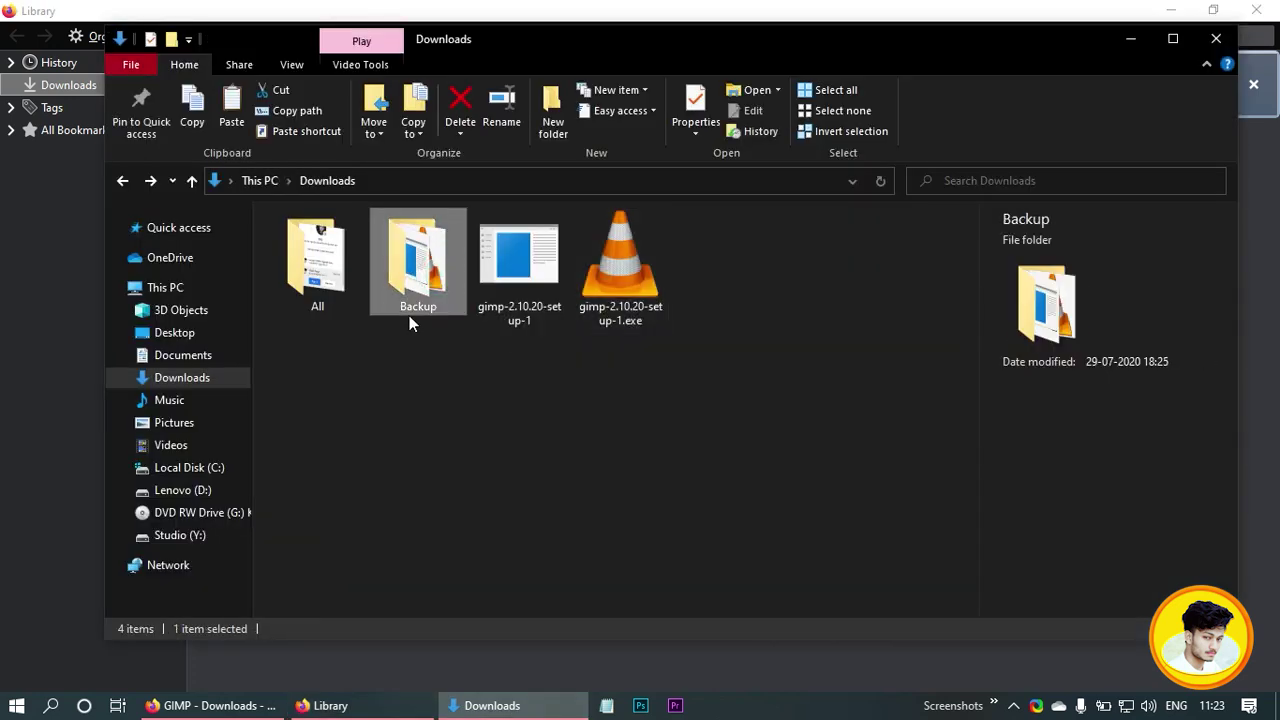
left_click(409, 350)
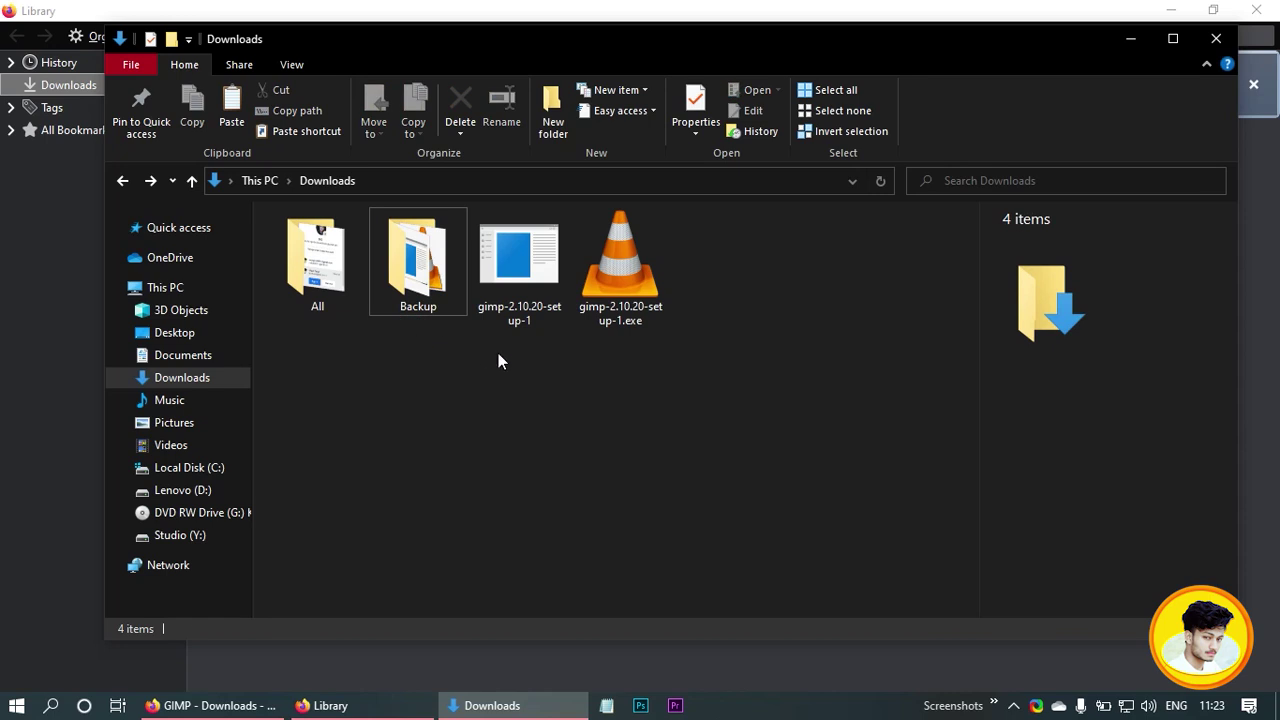
left_click_drag(491, 346, 766, 275)
left_click(1265, 137)
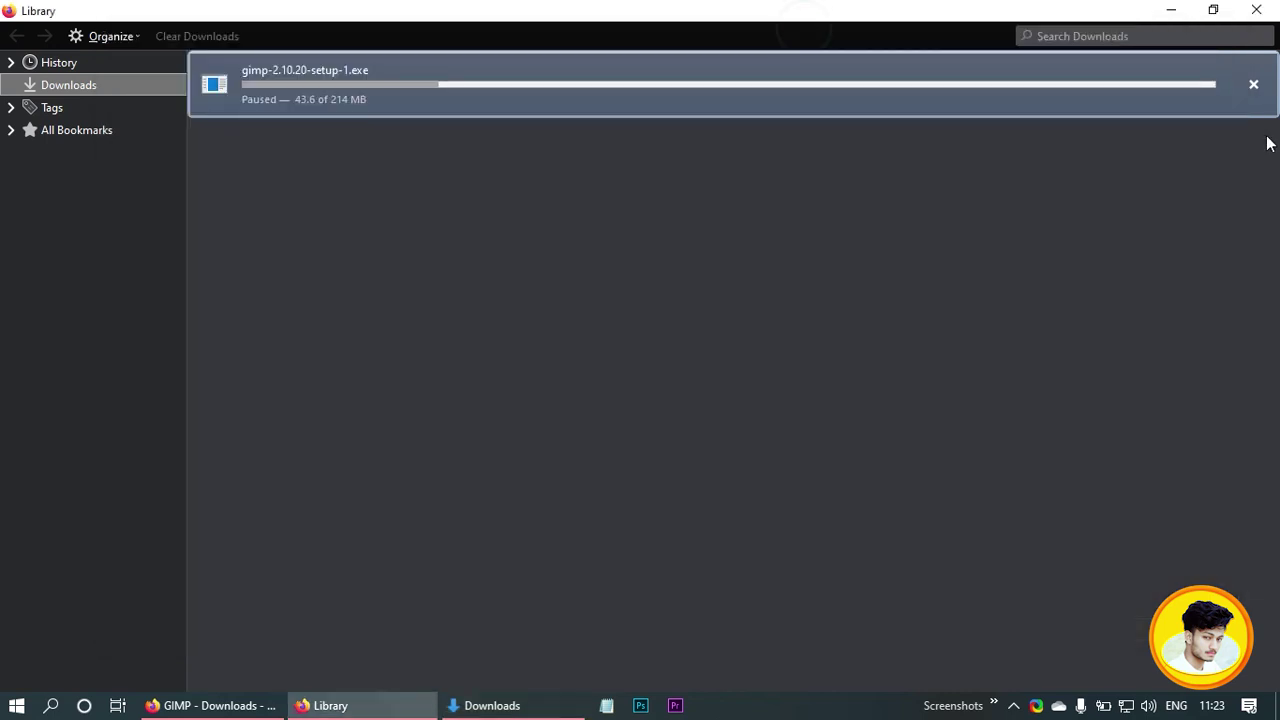
left_click(1254, 85)
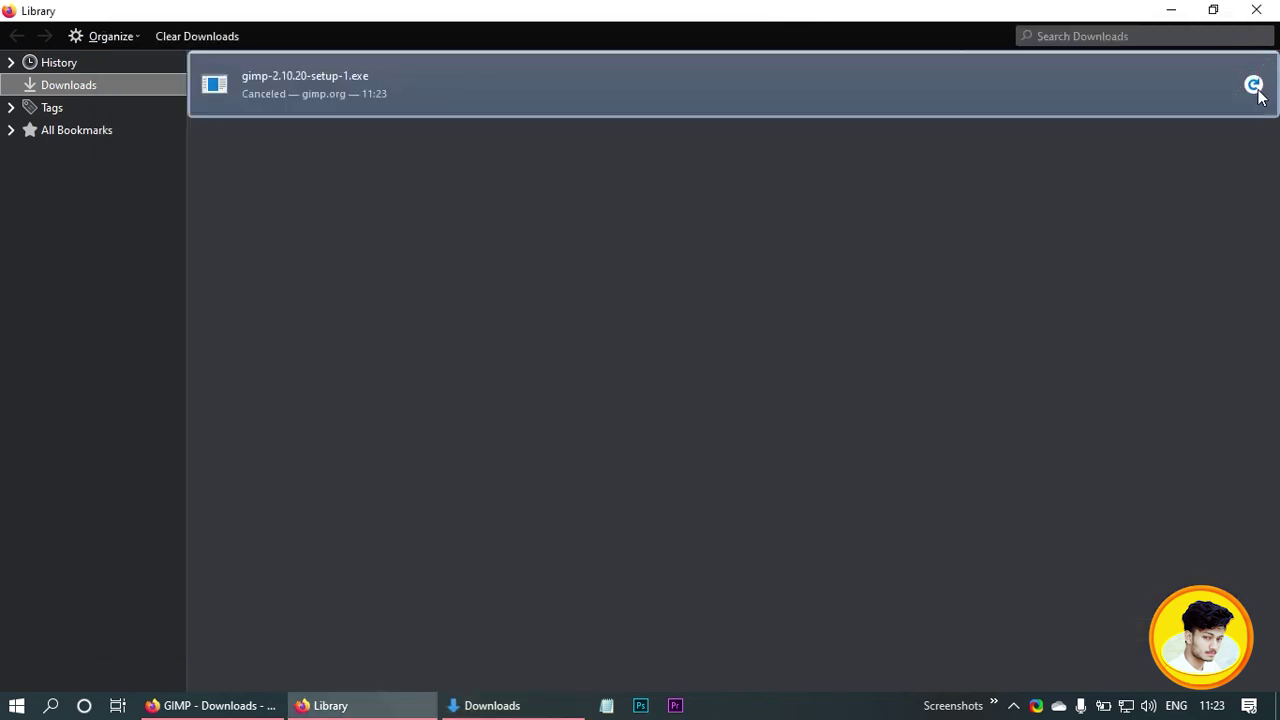
Restart the canceled gimp-2.10.20-setup-1.exe download, pause it and briefly check the Downloads folder in File Explorer
left_click(1254, 88)
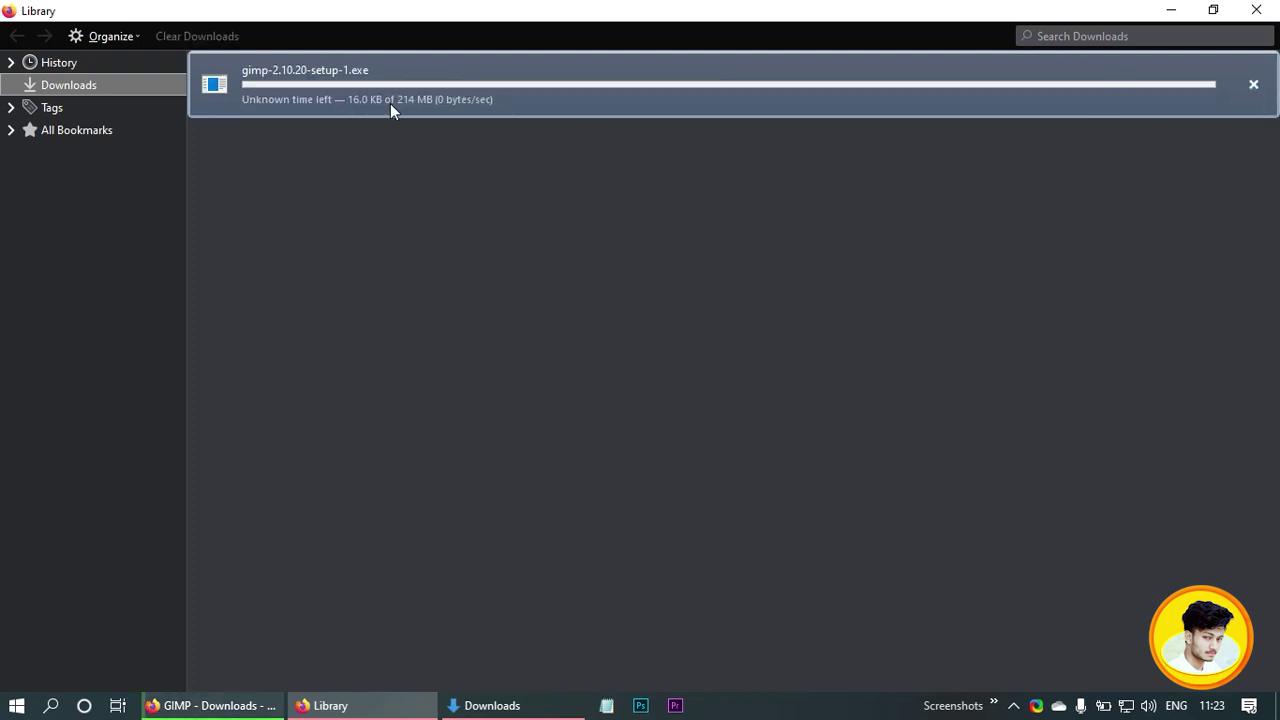
right_click(410, 101)
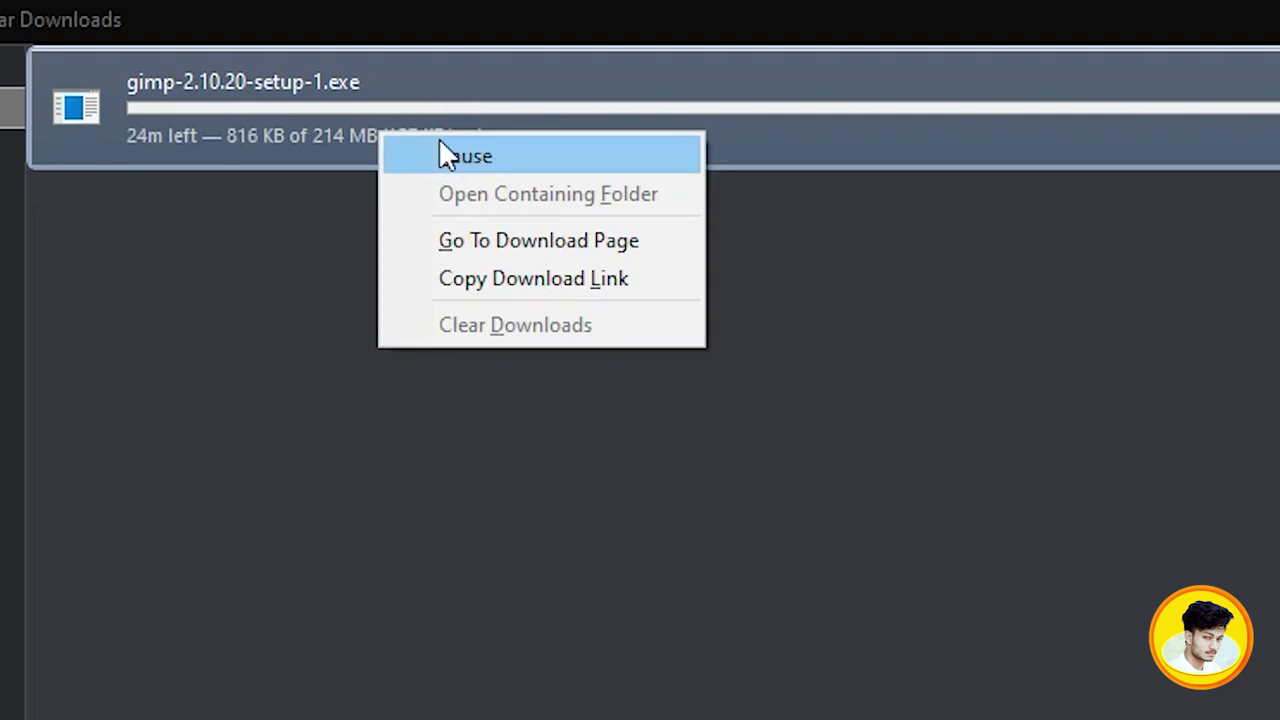
left_click(455, 157)
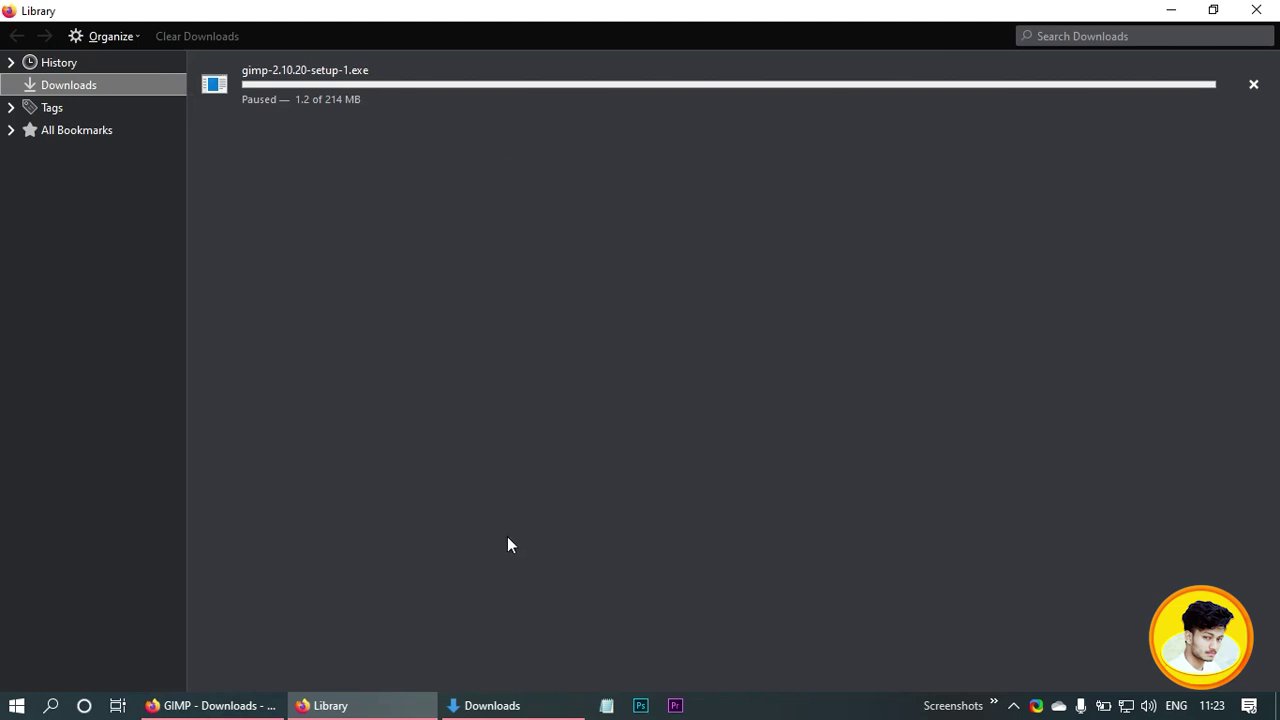
left_click(490, 705)
left_click(407, 260)
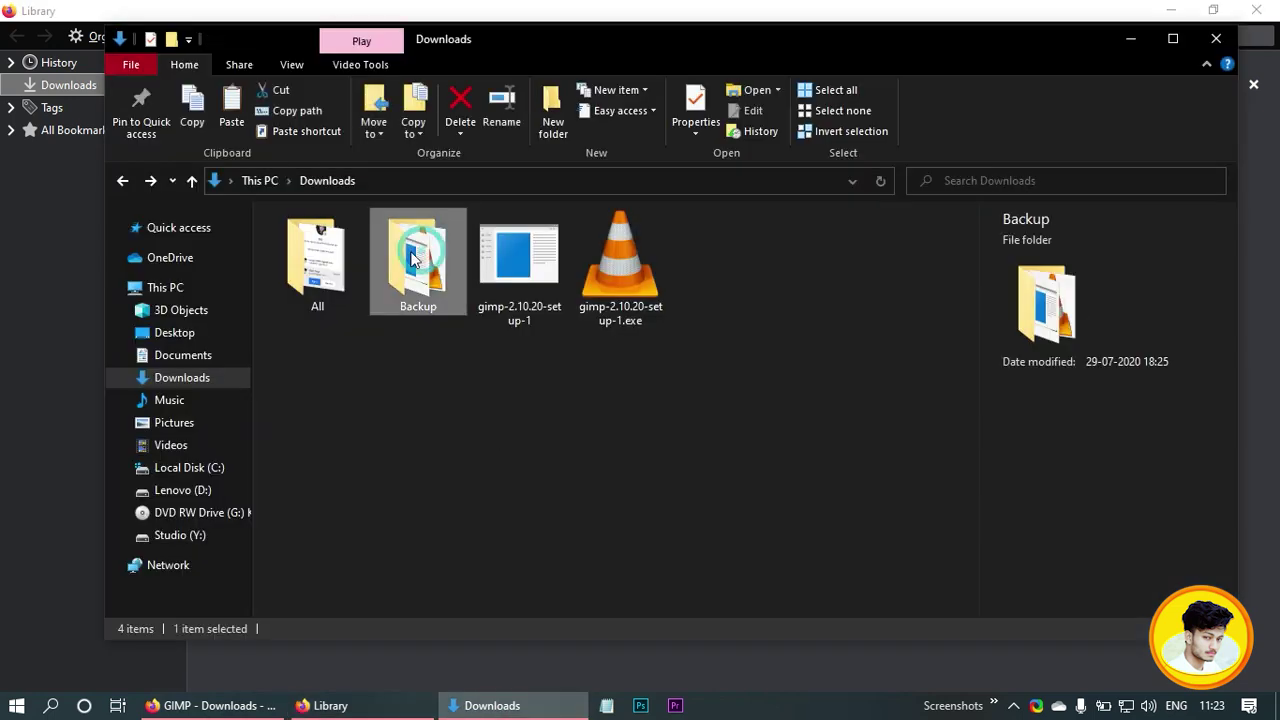
left_click(525, 440)
left_click(673, 10)
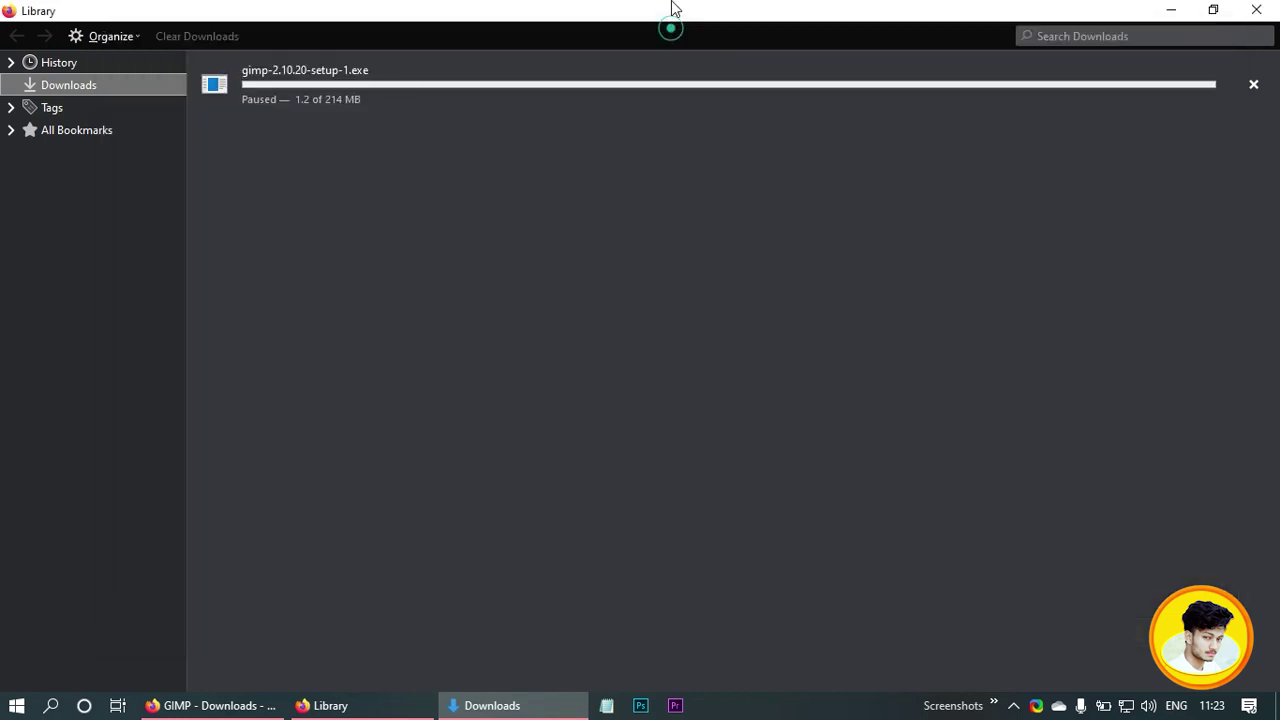
Cancel the paused GIMP download and clear the Library's downloads list
left_click(1253, 84)
left_click(695, 144)
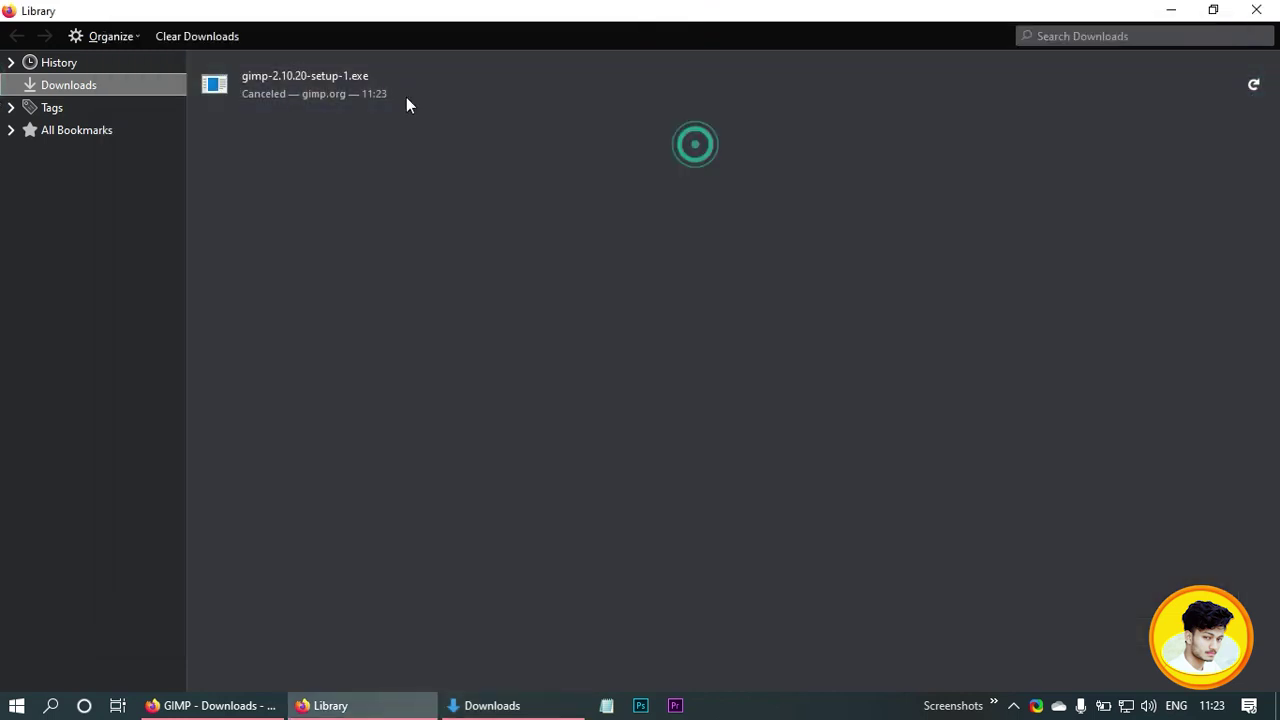
left_click(232, 39)
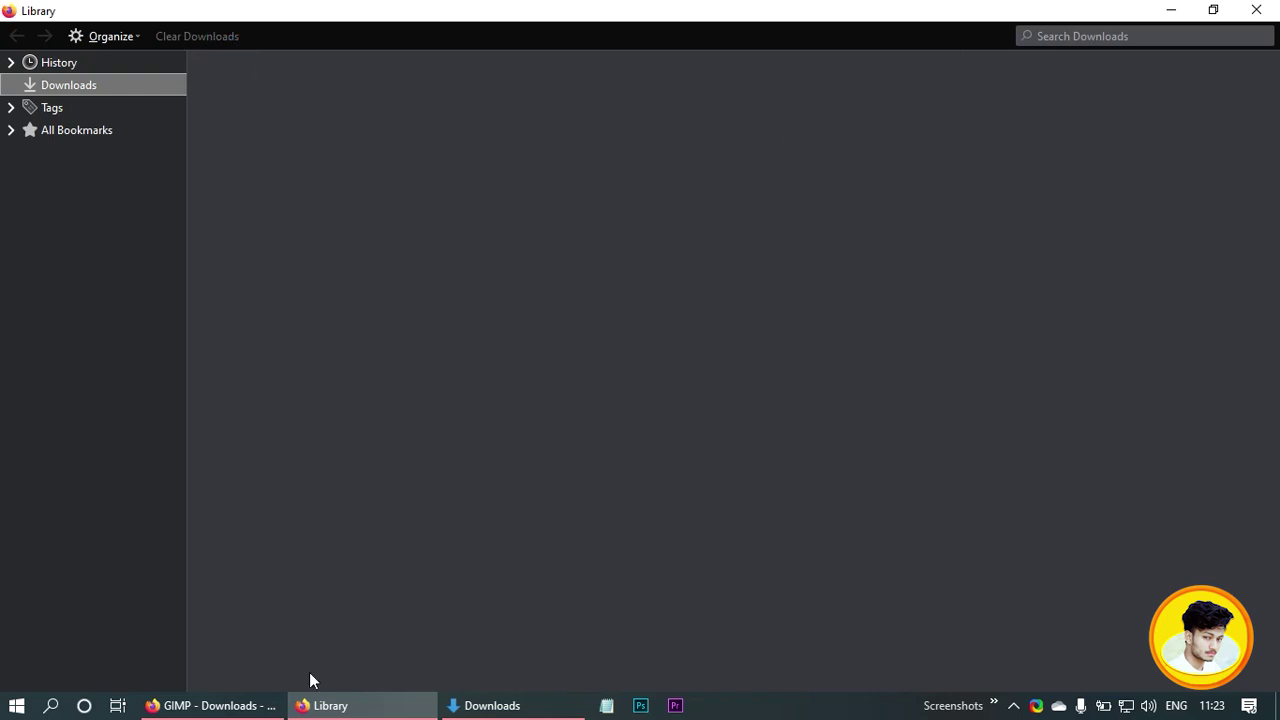
Return to the GIMP Downloads page in Firefox and check the Downloads folder's contents in File Explorer
left_click(255, 705)
left_click(128, 10)
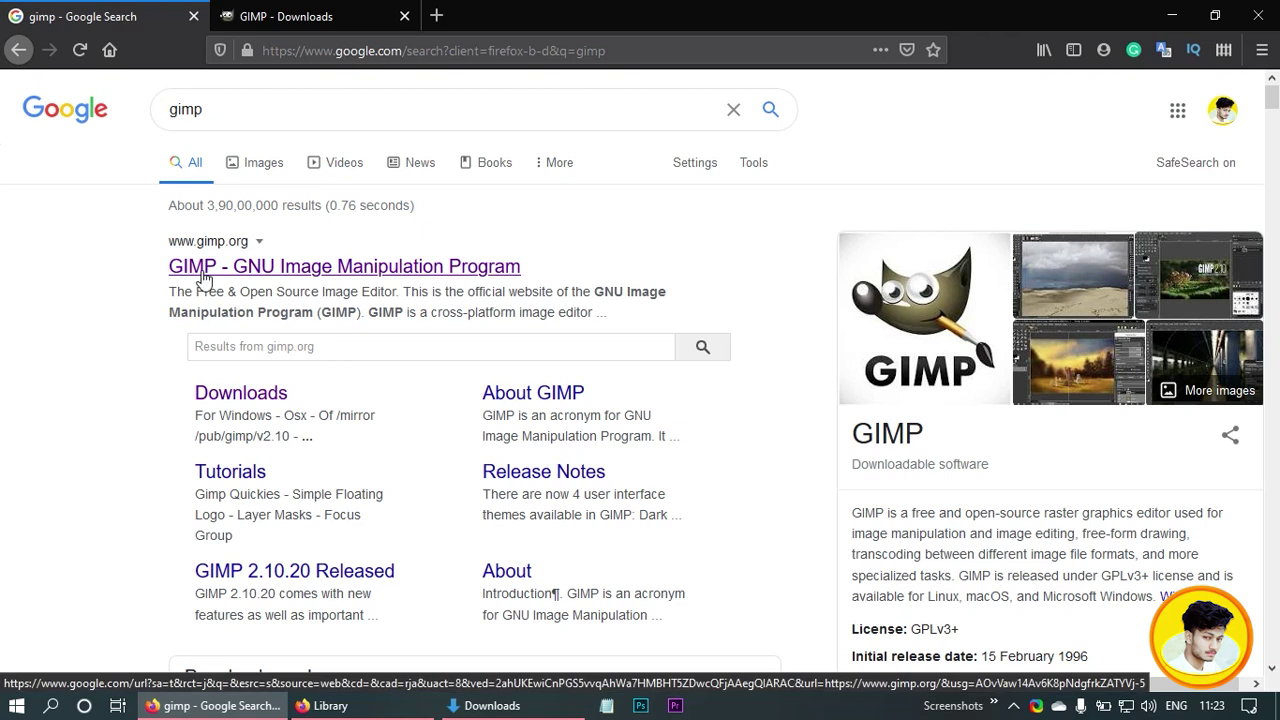
left_click(290, 14)
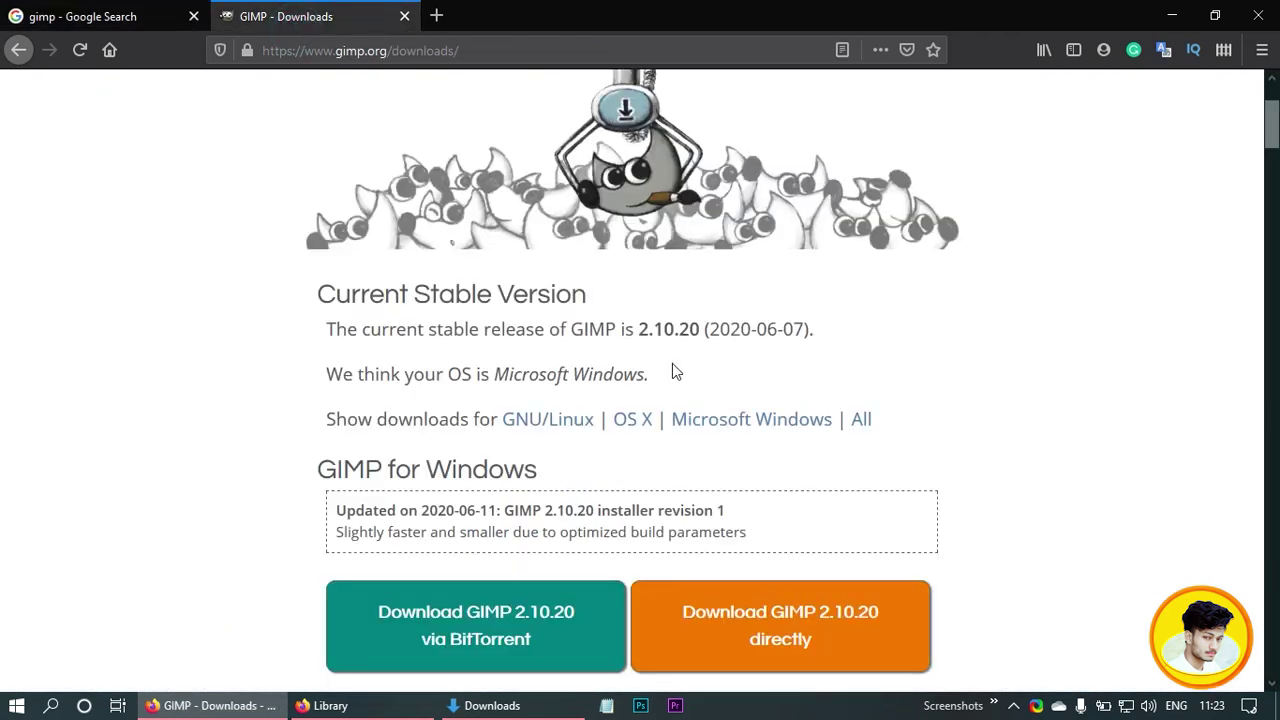
scroll(555, 280, "down", 2)
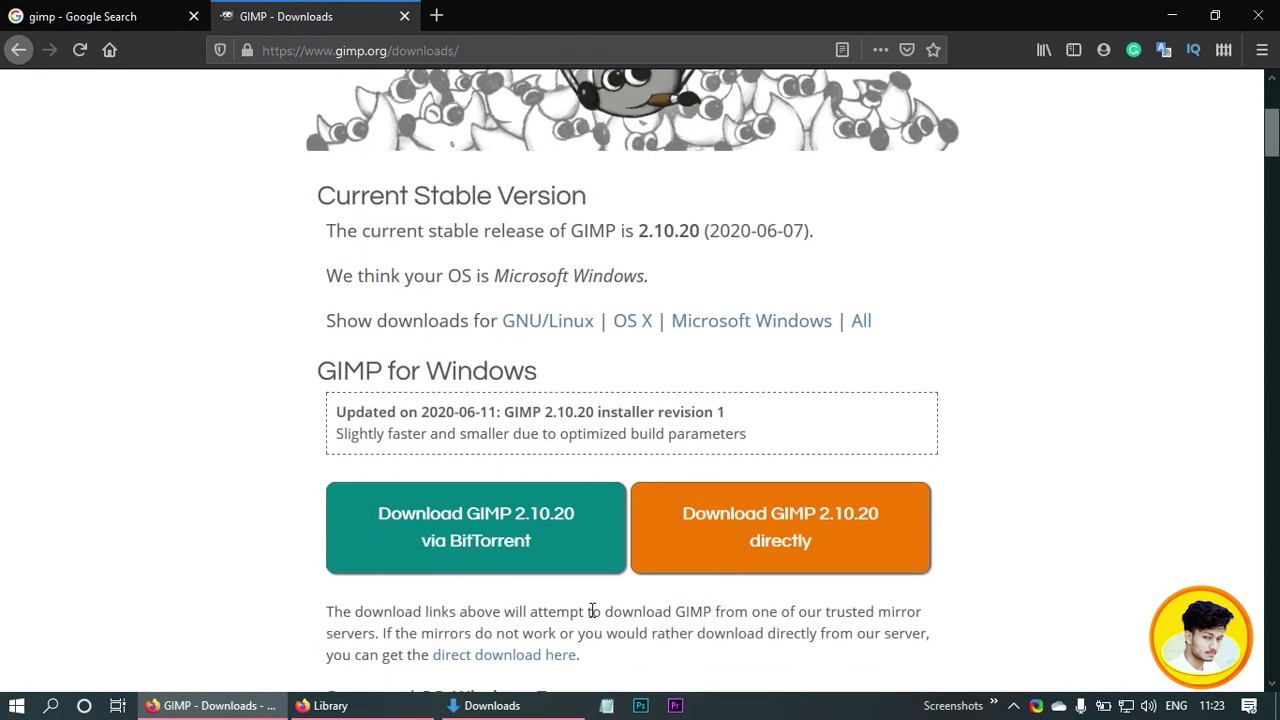
left_click(490, 707)
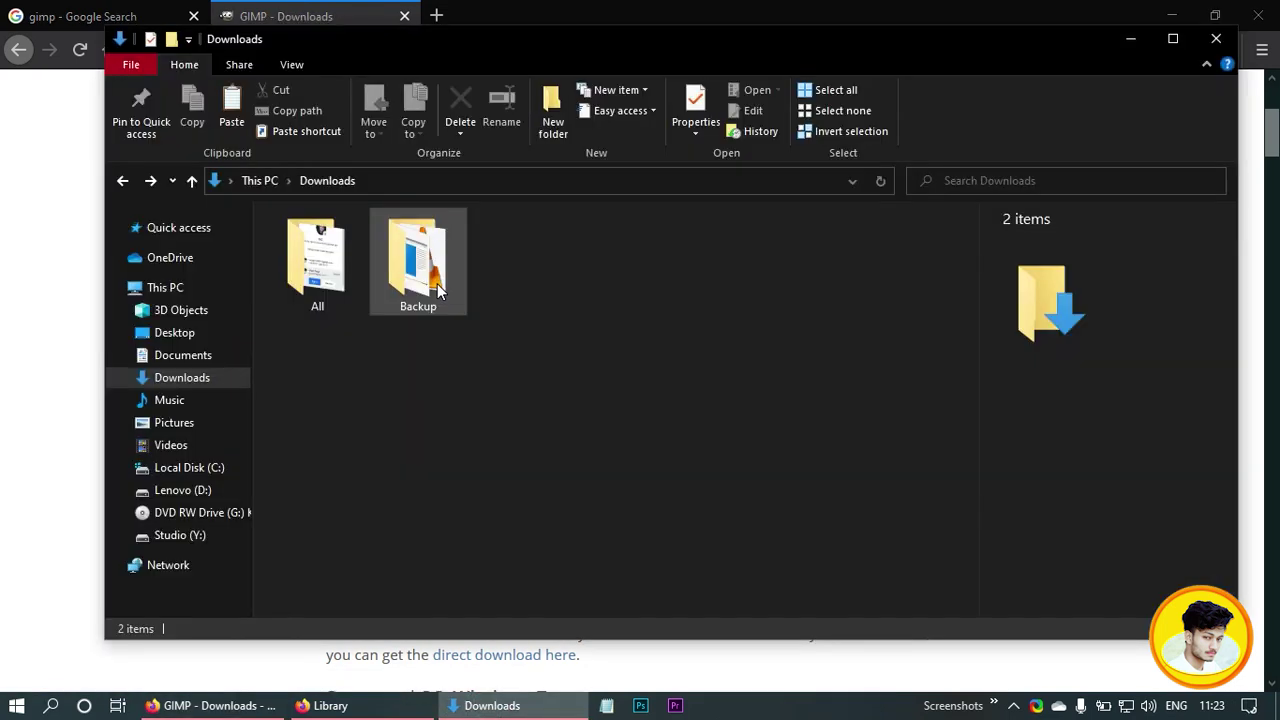
left_click(437, 289)
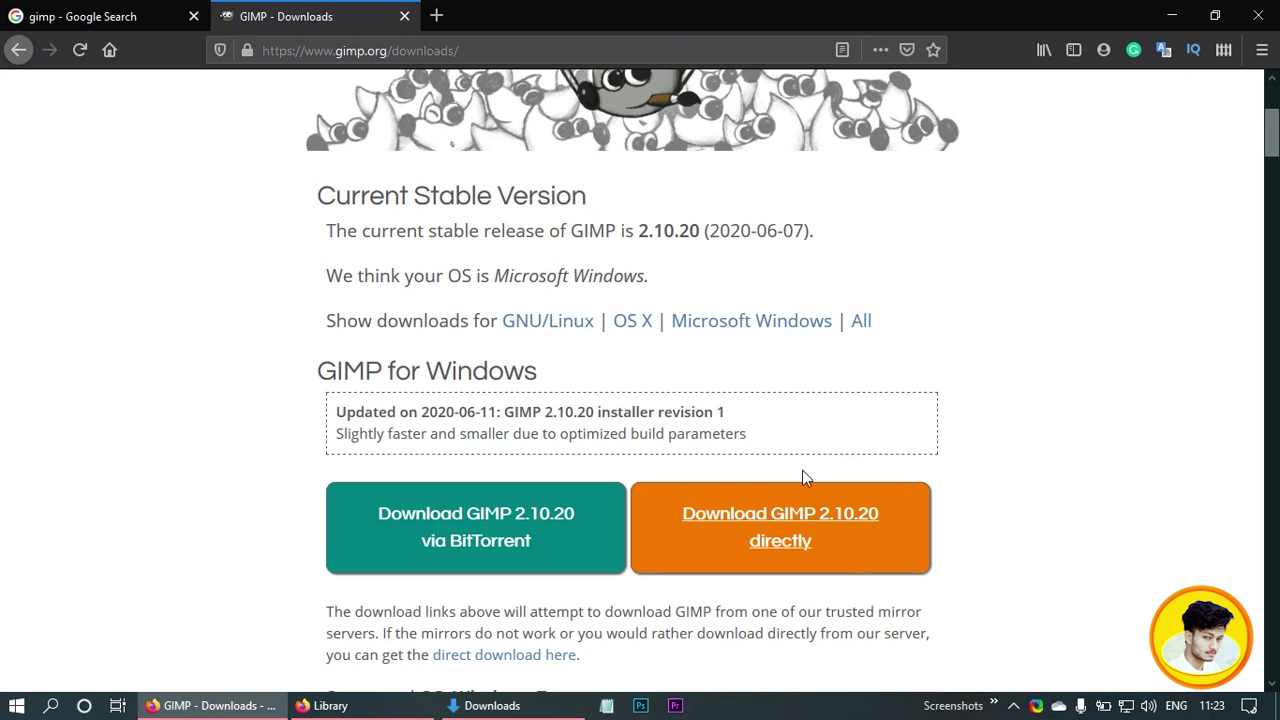
Open the direct GIMP 2.10.20 download link in a new tab and save gimp-2.10.20-setup-1.exe
scroll(768, 506, "down", 1)
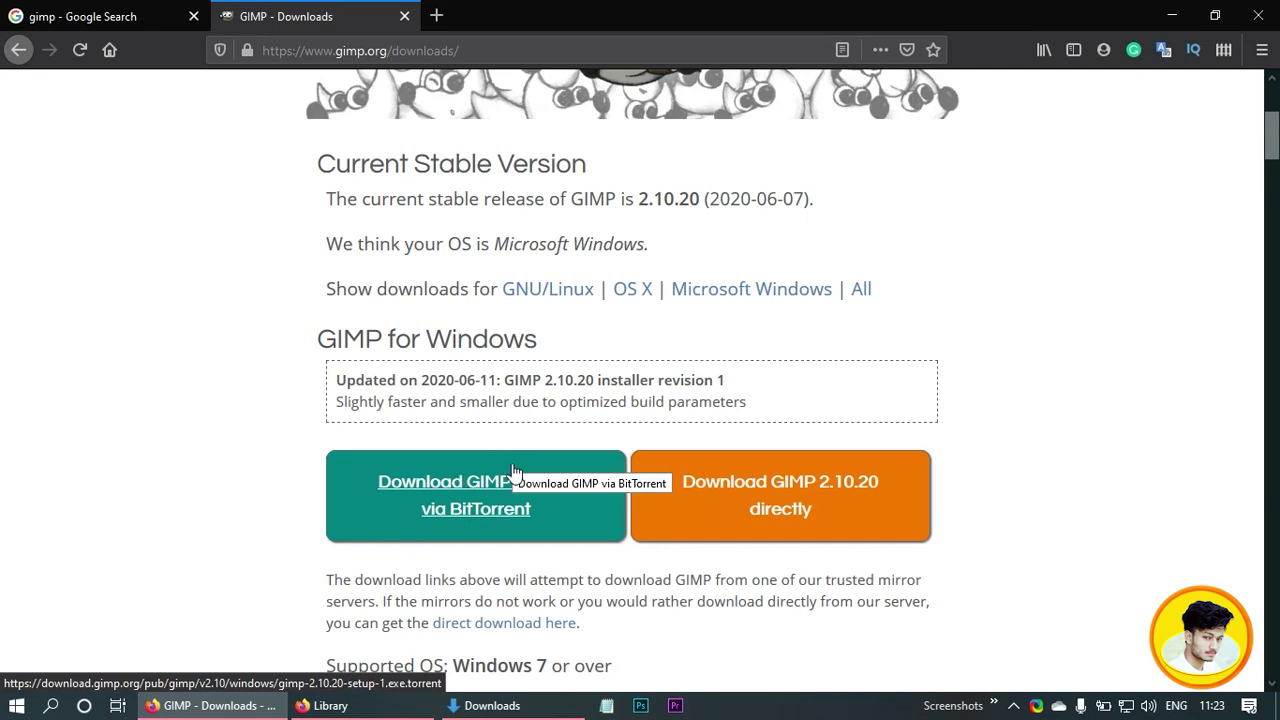
right_click(790, 492)
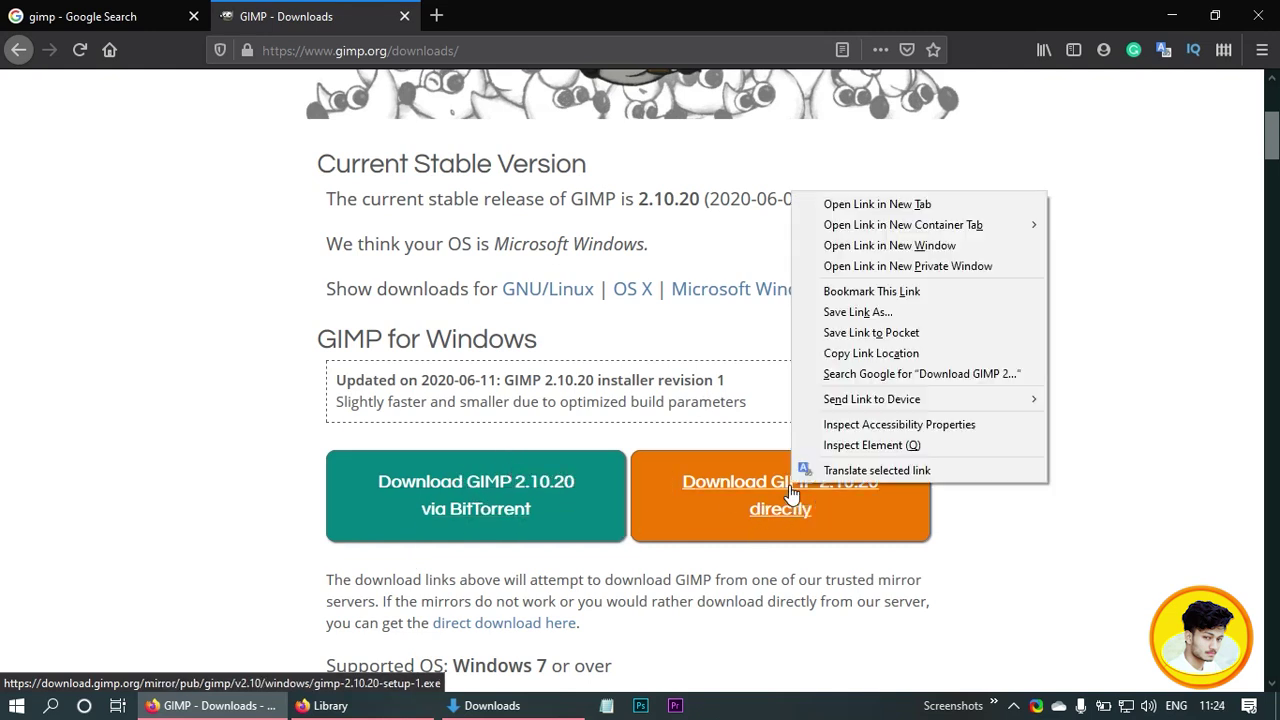
left_click(866, 206)
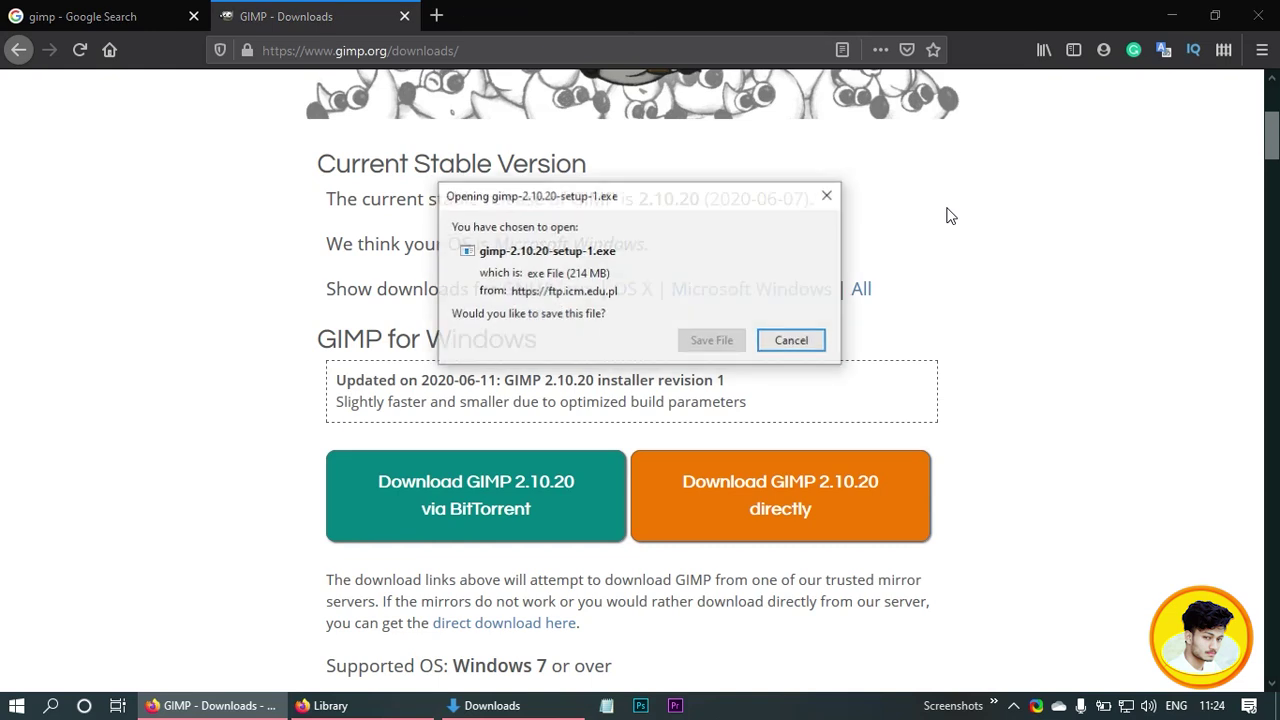
left_click(708, 339)
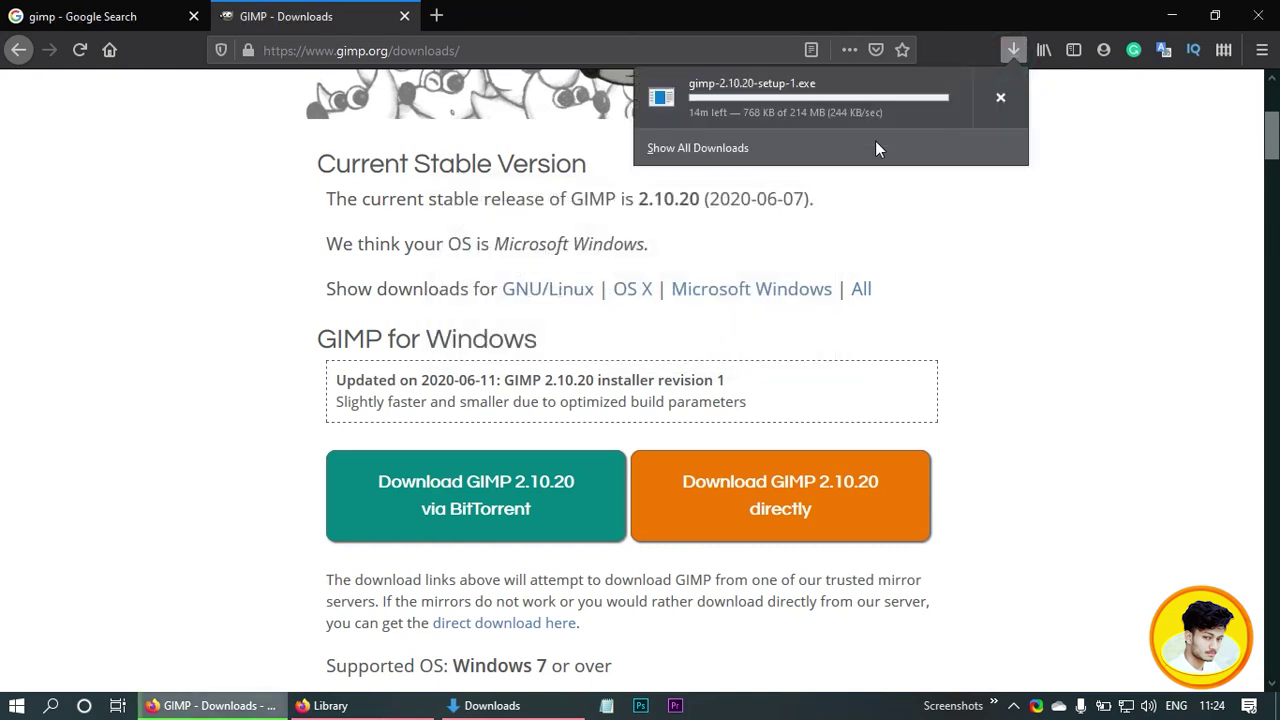
Show all downloads and pause the new gimp-2.10.20-setup-1.exe download
left_click(875, 144)
right_click(437, 124)
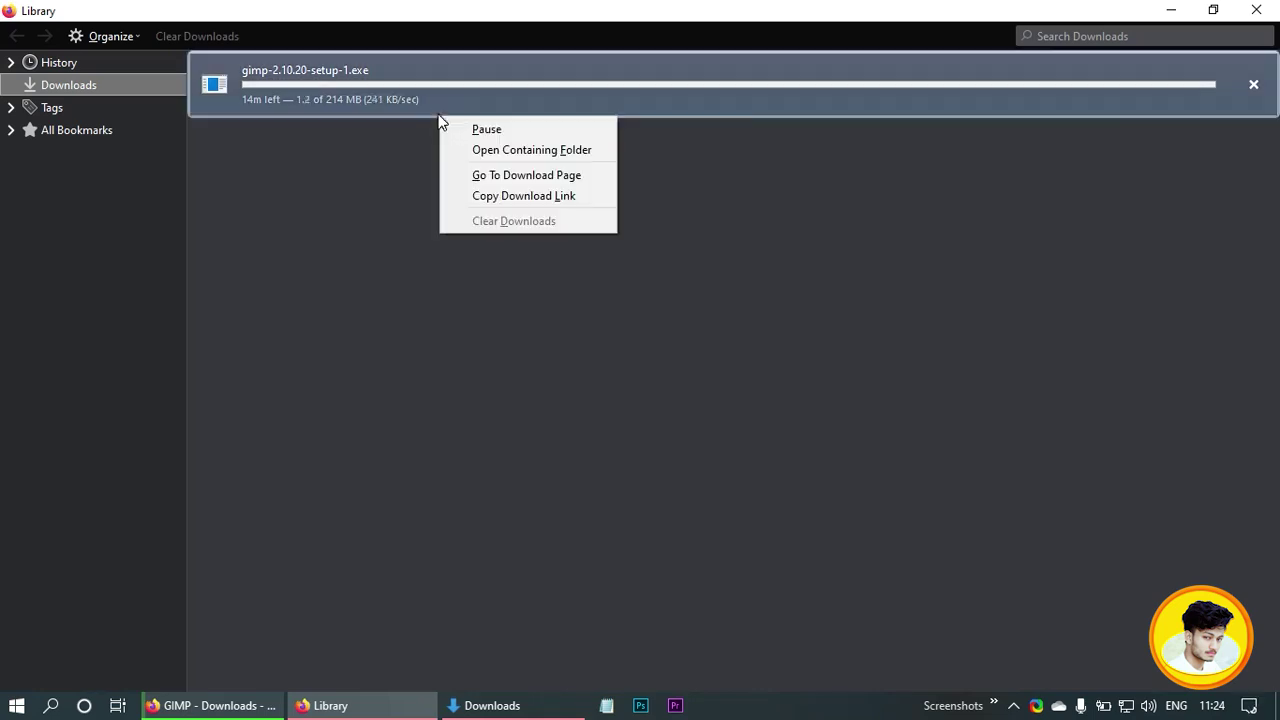
left_click(532, 130)
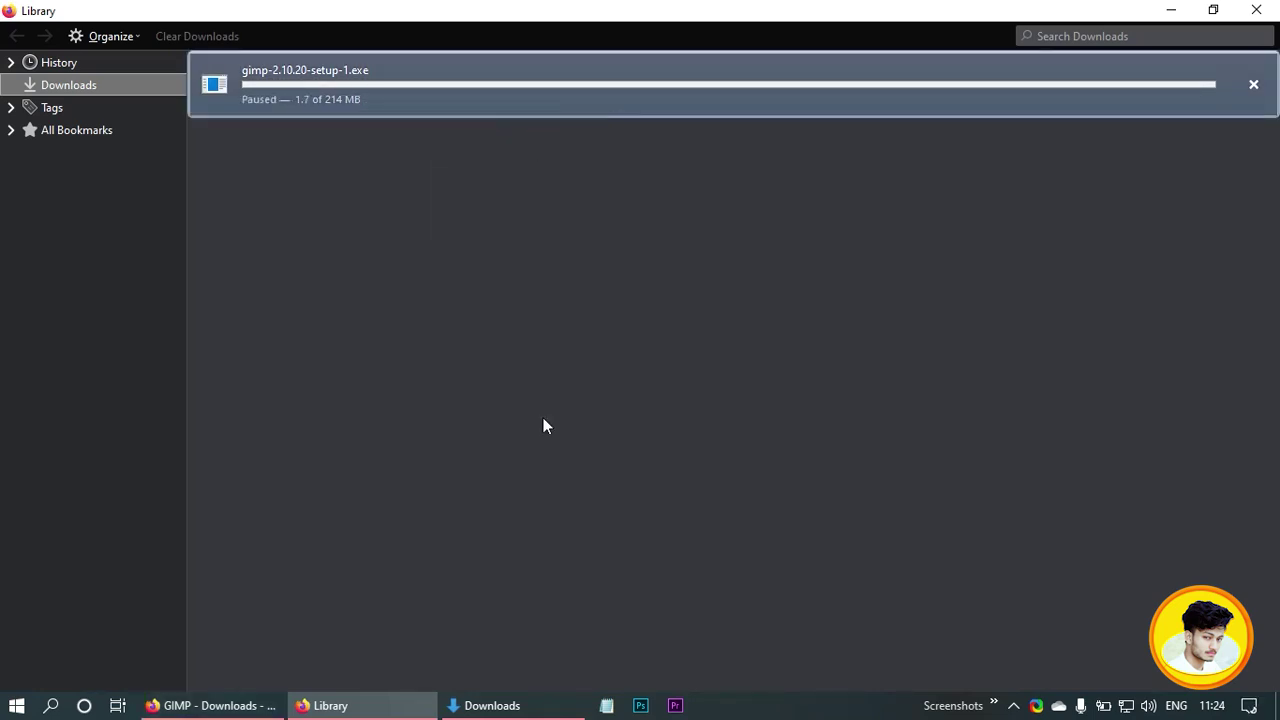
Copy both partial gimp-2.10.20-setup-1 files from the Backup folder into the Downloads folder, replacing the existing ones
left_click(486, 710)
left_click_drag(515, 388, 659, 215)
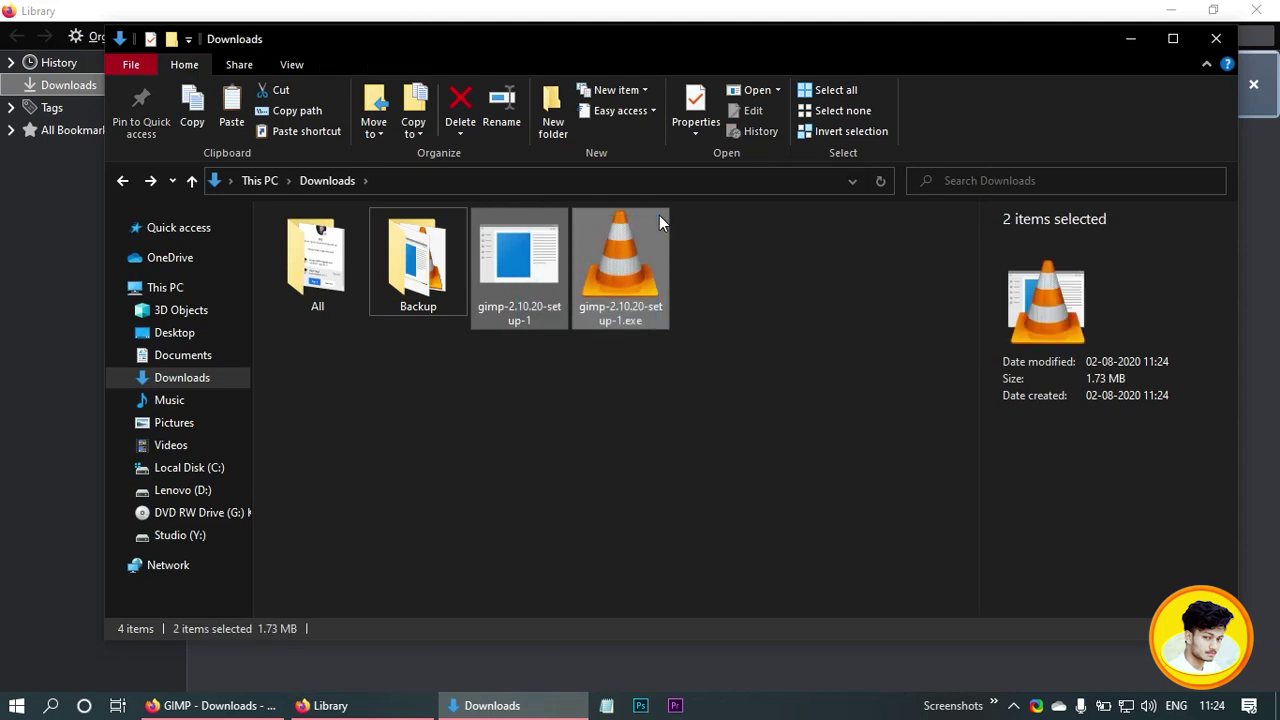
left_click(482, 387)
left_click(451, 299)
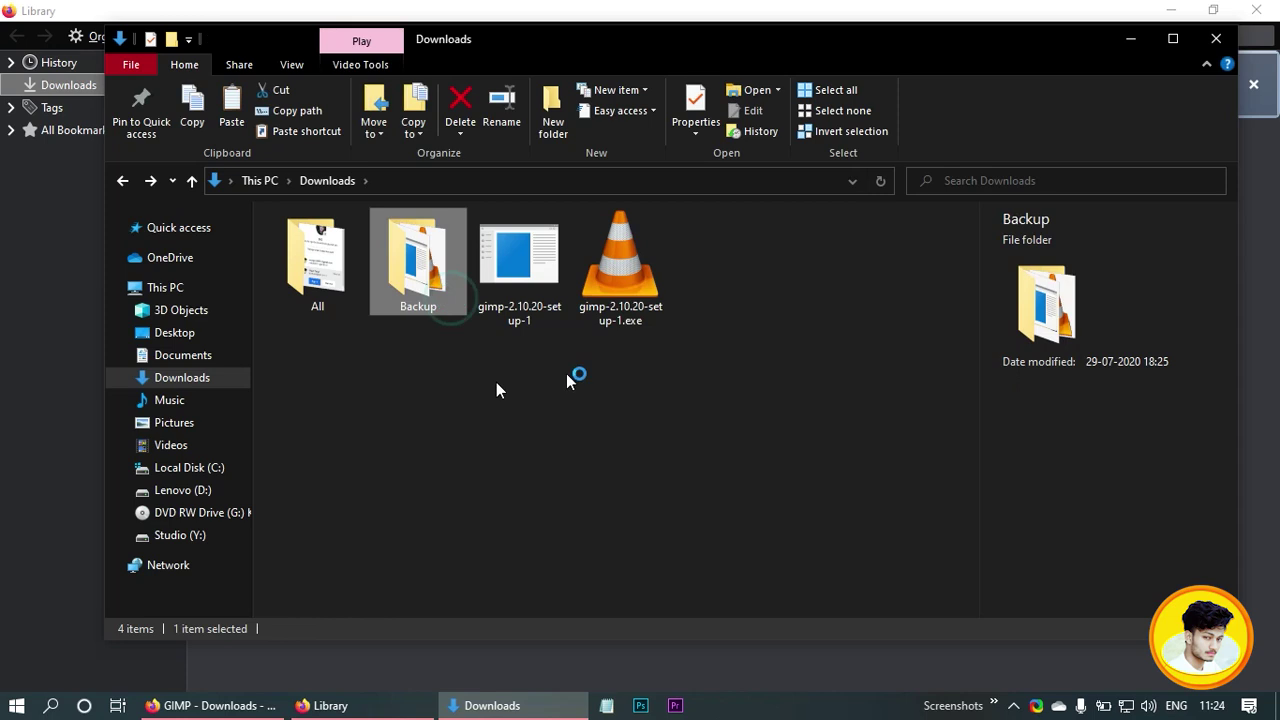
left_click_drag(640, 366, 222, 242)
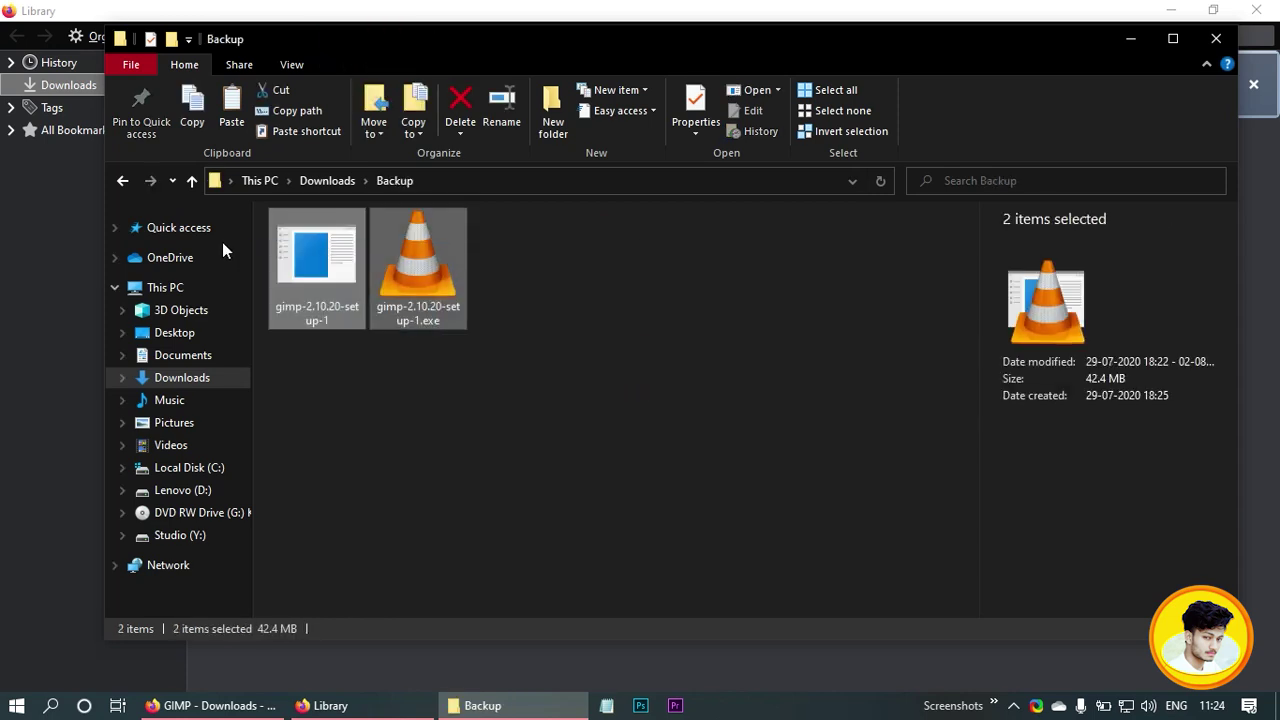
key("BackSpace")
left_click(454, 374)
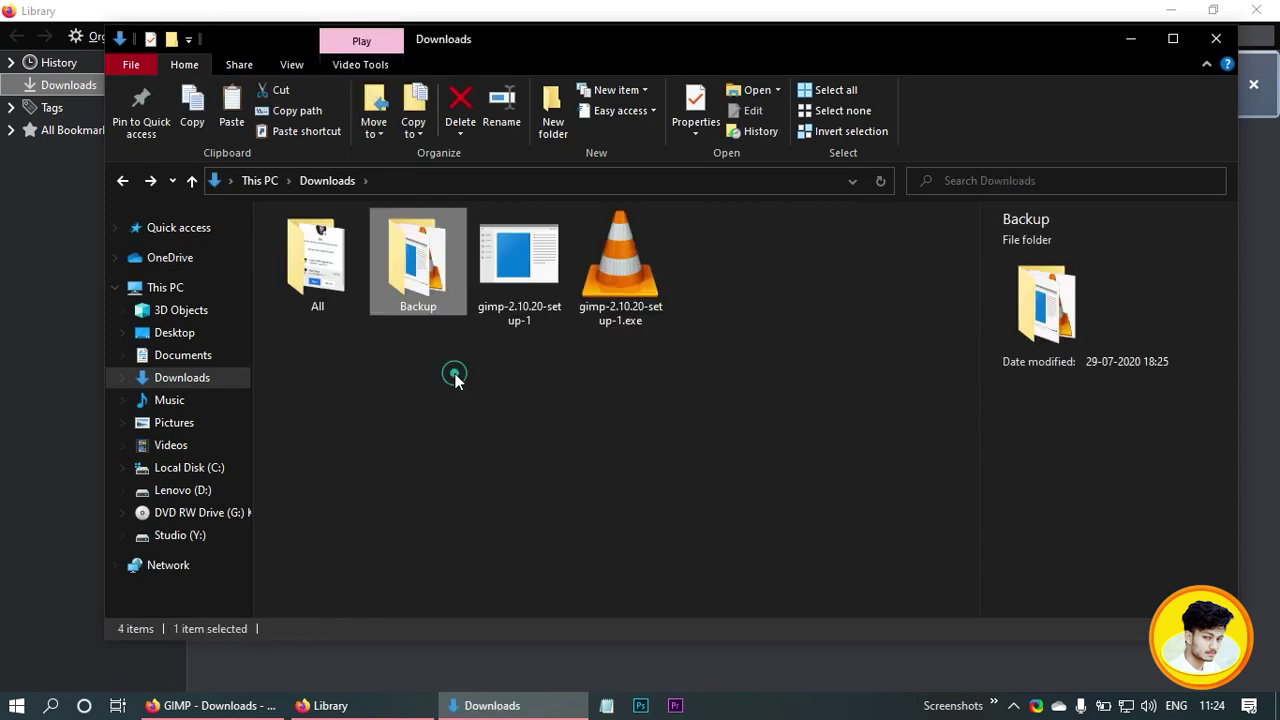
key("ctrl+v")
left_click(558, 201)
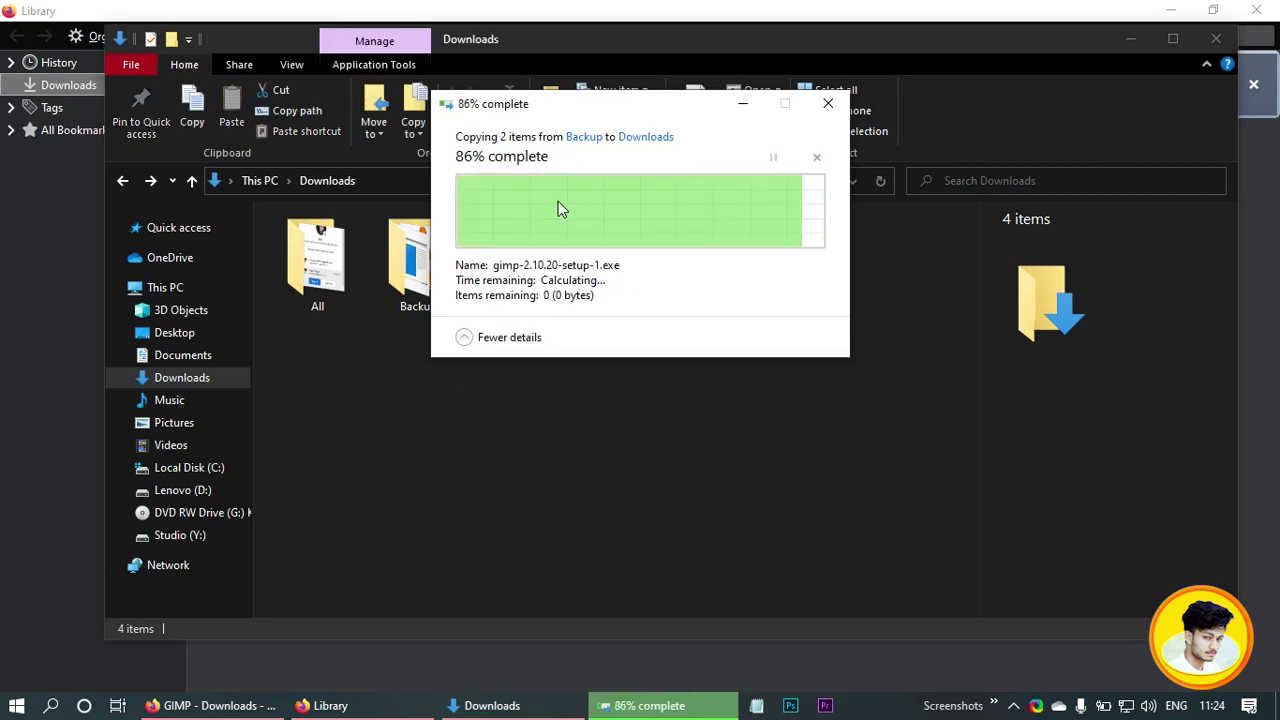
Return to Firefox's Library, resume the gimp-2.10.20-setup-1.exe download and pause it again
left_click(74, 376)
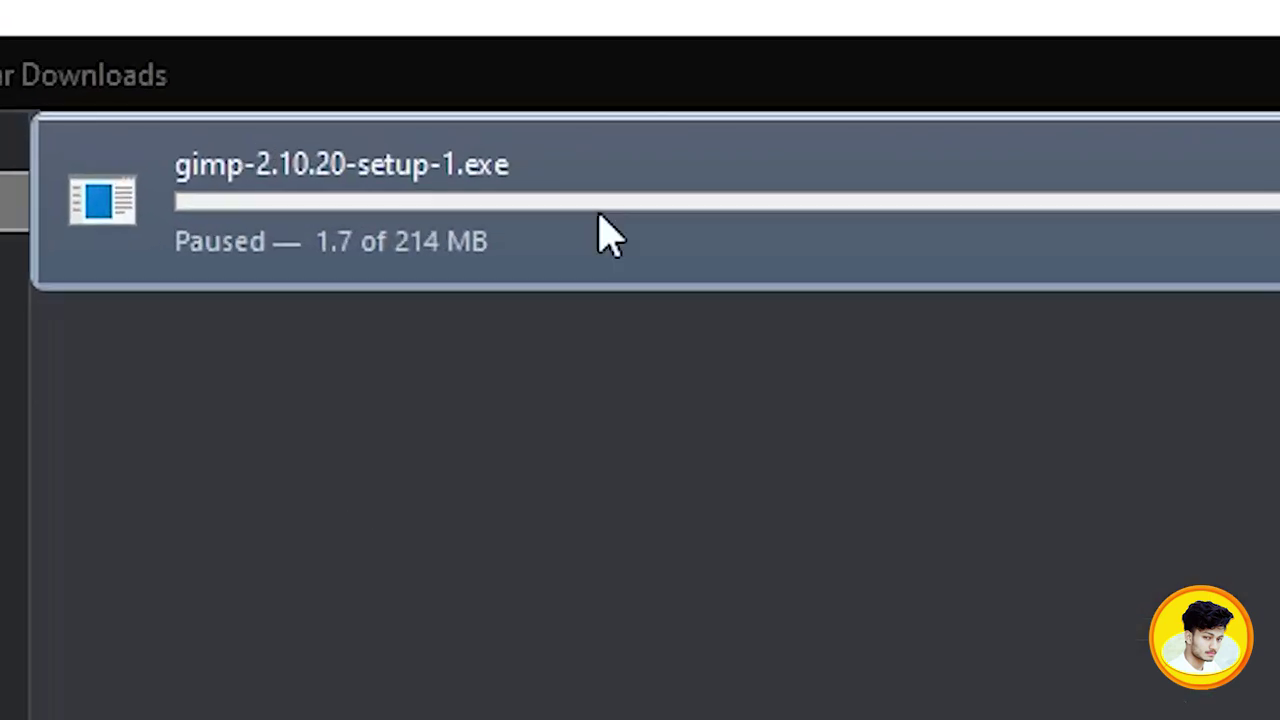
right_click(599, 216)
left_click(672, 252)
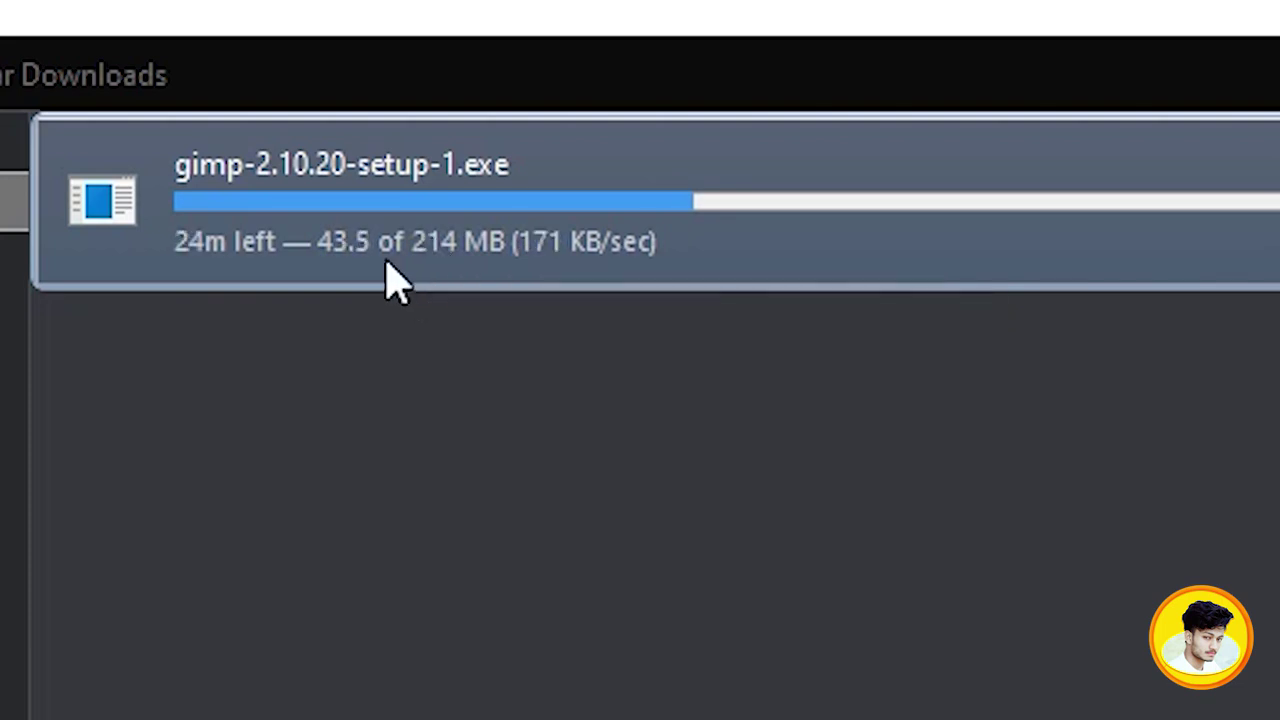
right_click(388, 268)
left_click(463, 309)
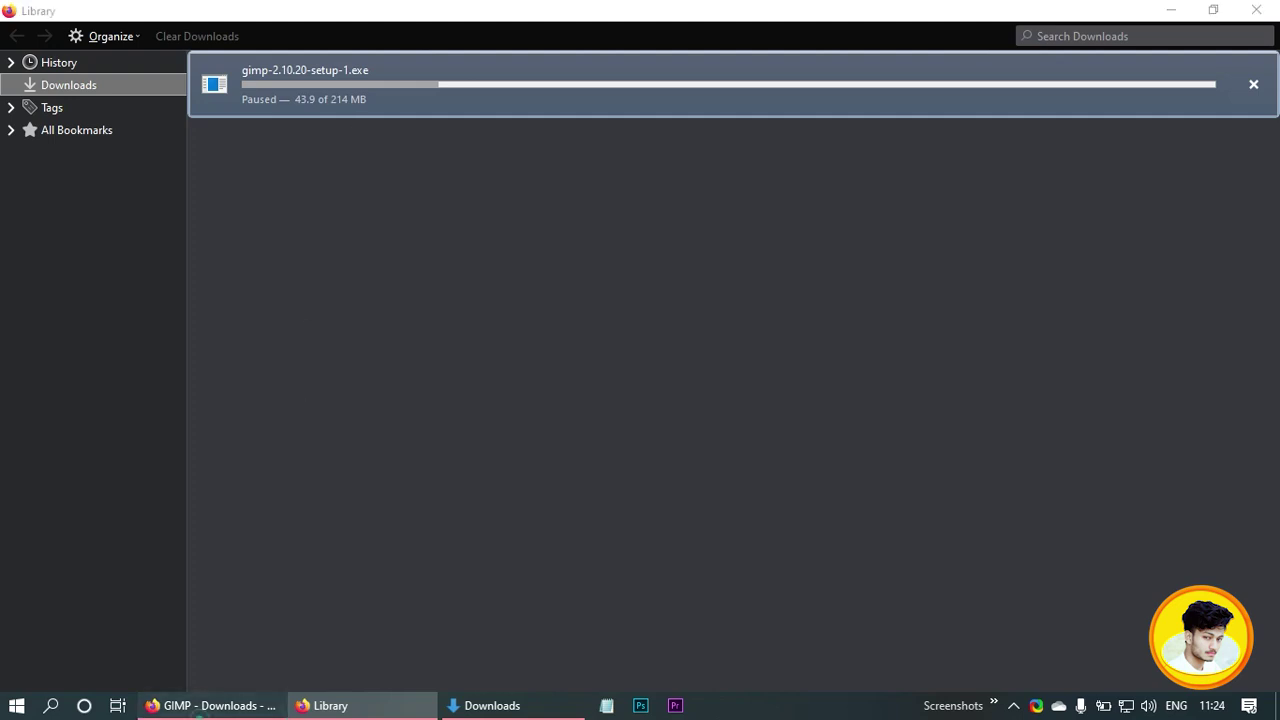
Close the GIMP Downloads and Google search tabs in the Firefox browser window, leaving one new blank tab open
left_click(210, 705)
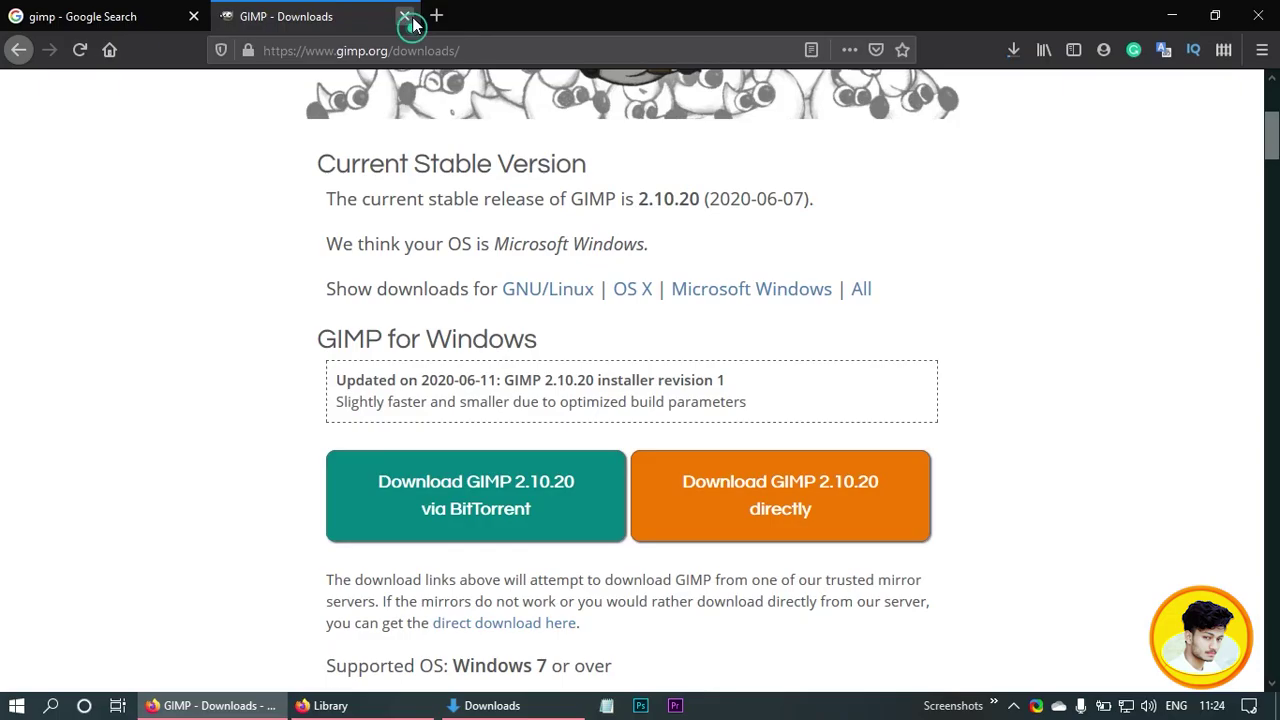
left_click(409, 17)
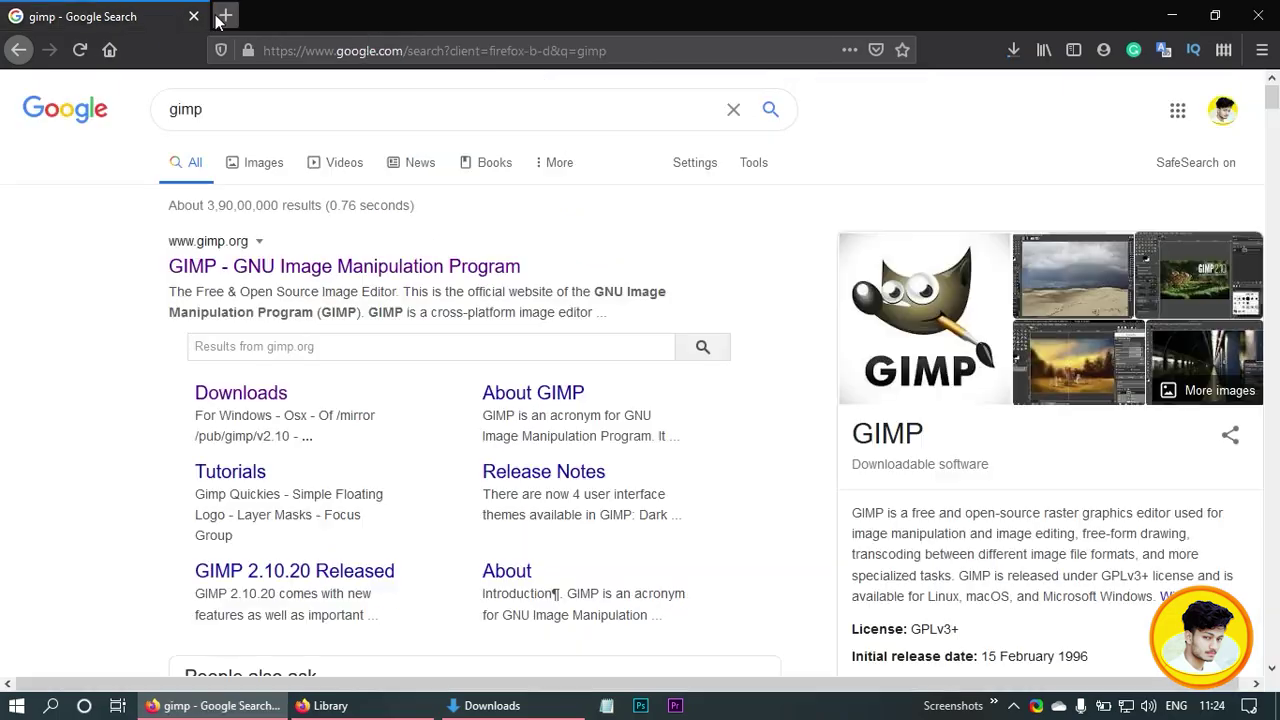
left_click(225, 15)
left_click(194, 17)
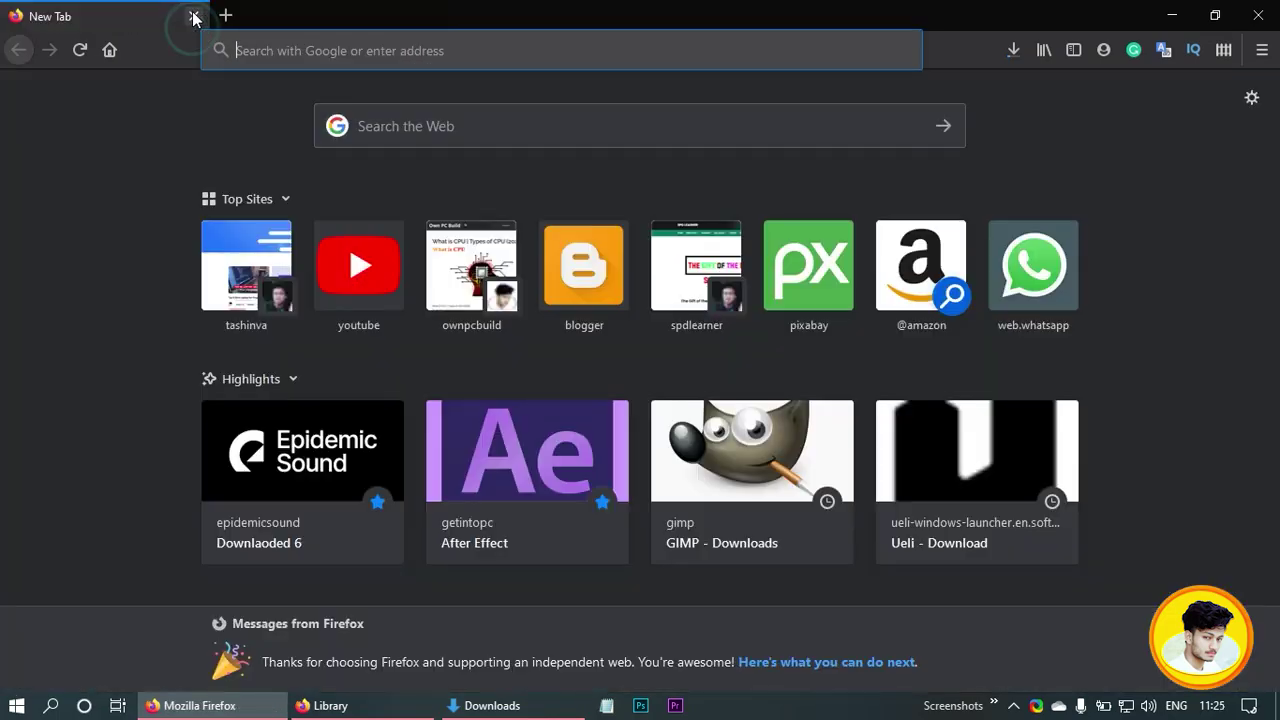
Search the web for "Windows 8.1 iso image download" and follow Microsoft's disc image result
type("WI")
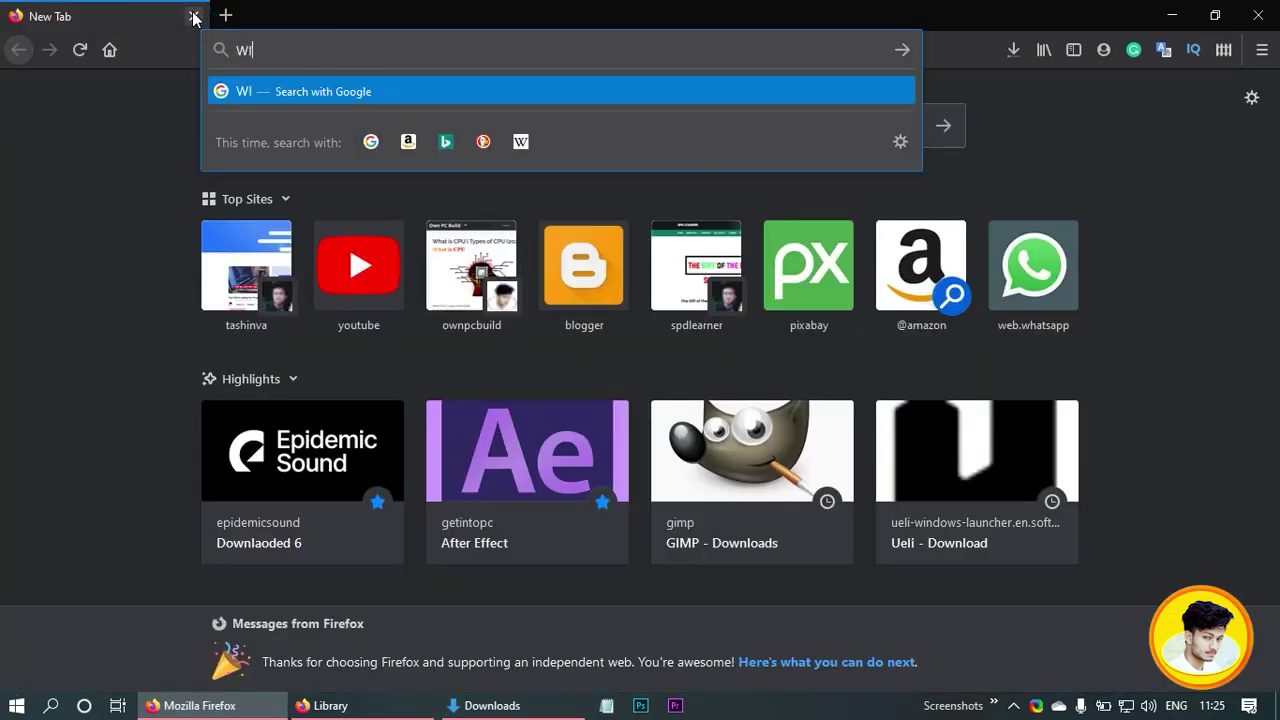
type("ndows 10")
key("BackSpace")
key("BackSpace")
type("8")
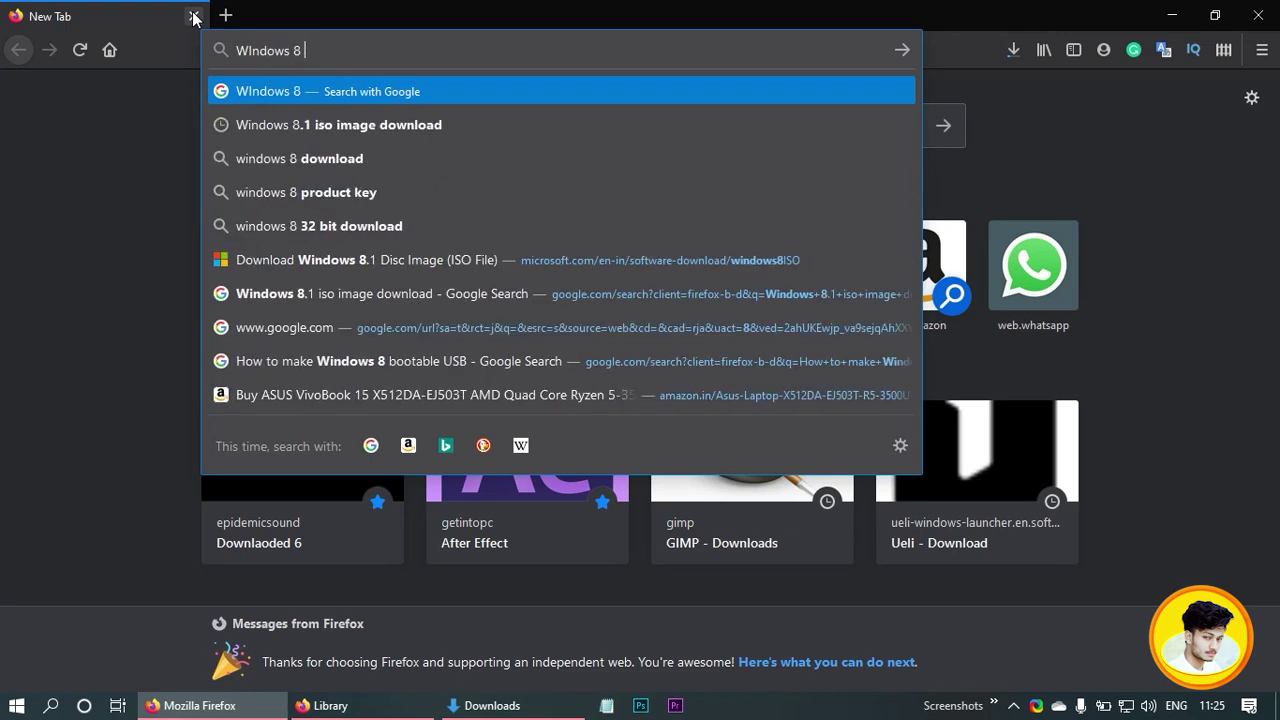
type(" iso ima")
key("Up")
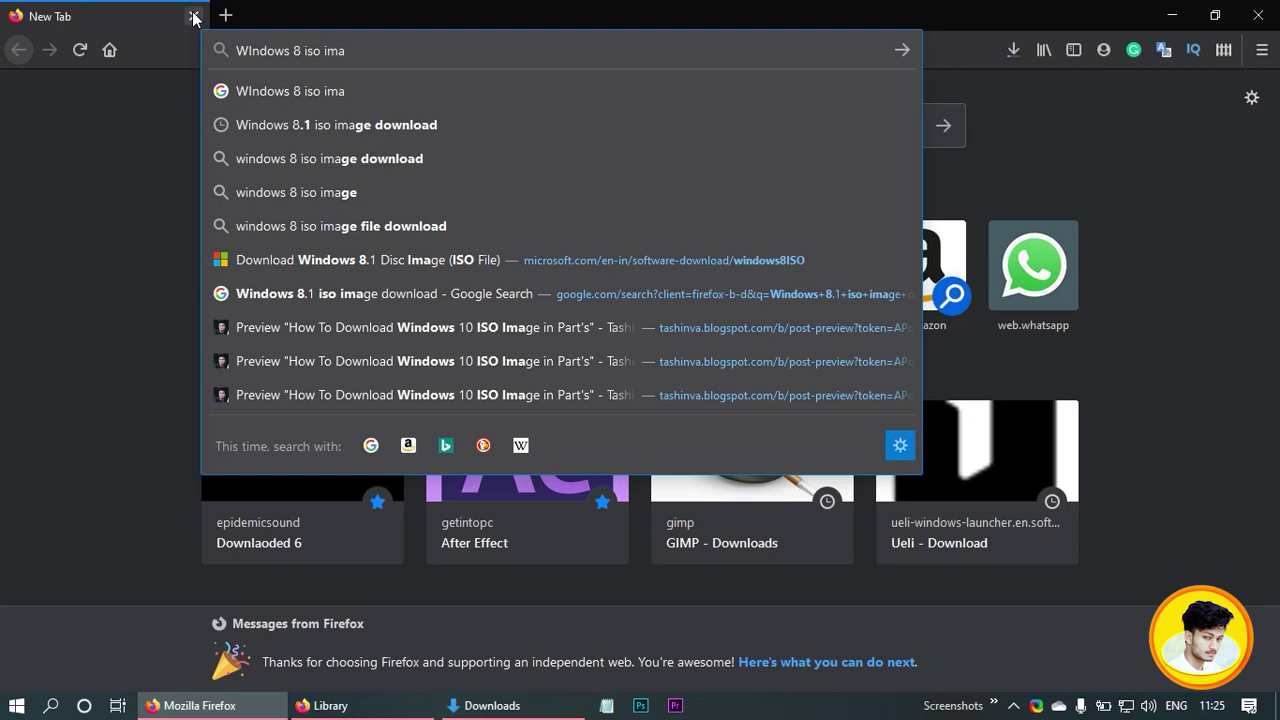
key("Down")
key("Down")
key("Return")
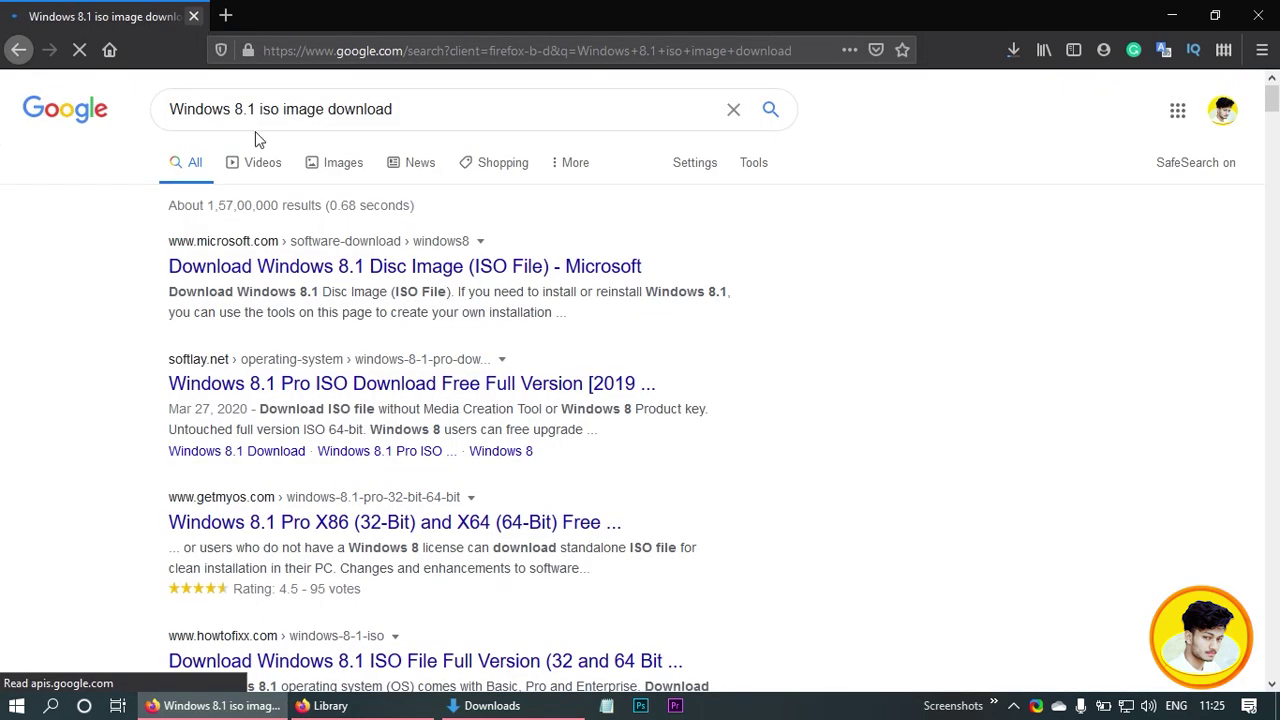
left_click(345, 264)
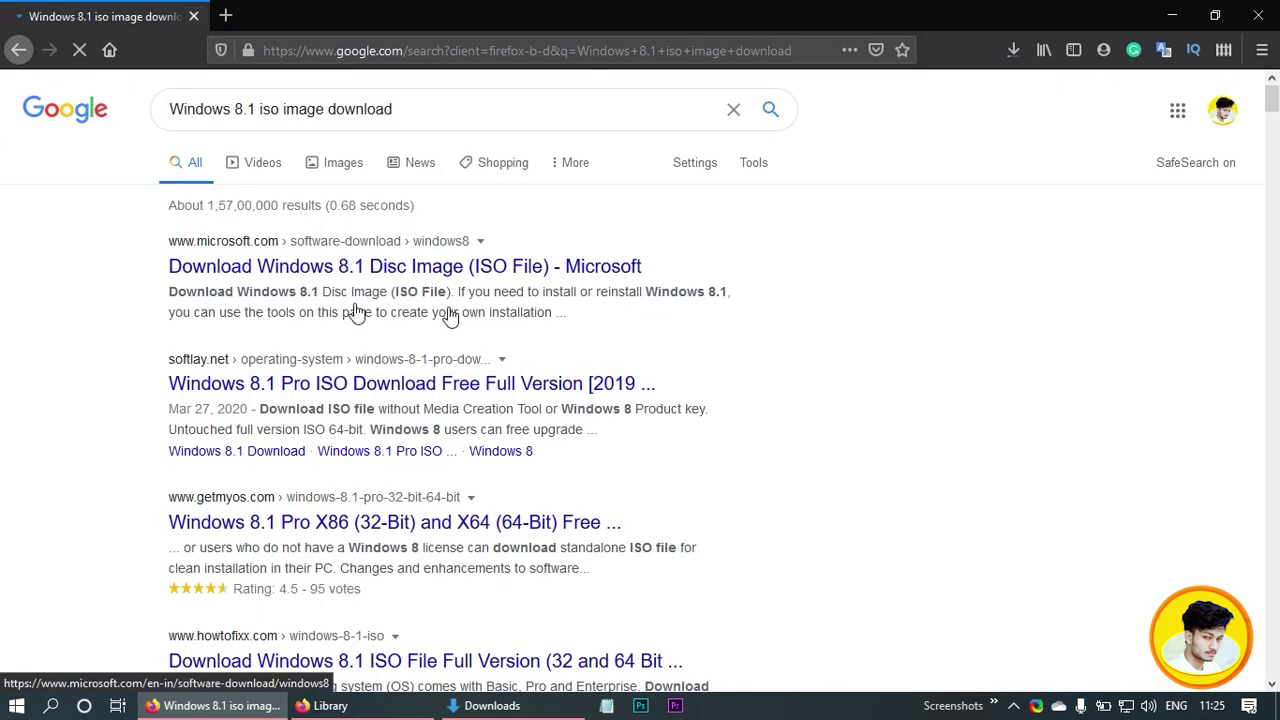
Delete the Backup folder and both gimp-2.10.20-setup-1 files from the Downloads folder in File Explorer
left_click(478, 706)
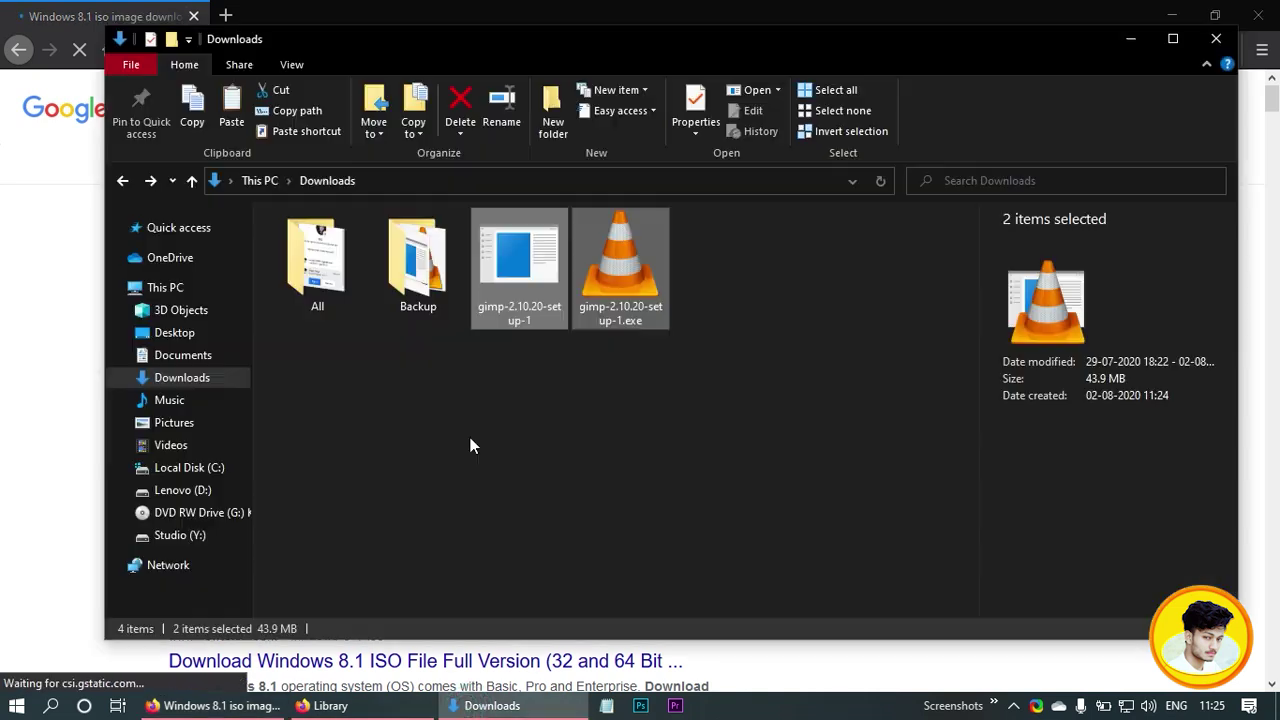
left_click(450, 411)
left_click_drag(407, 373, 653, 257)
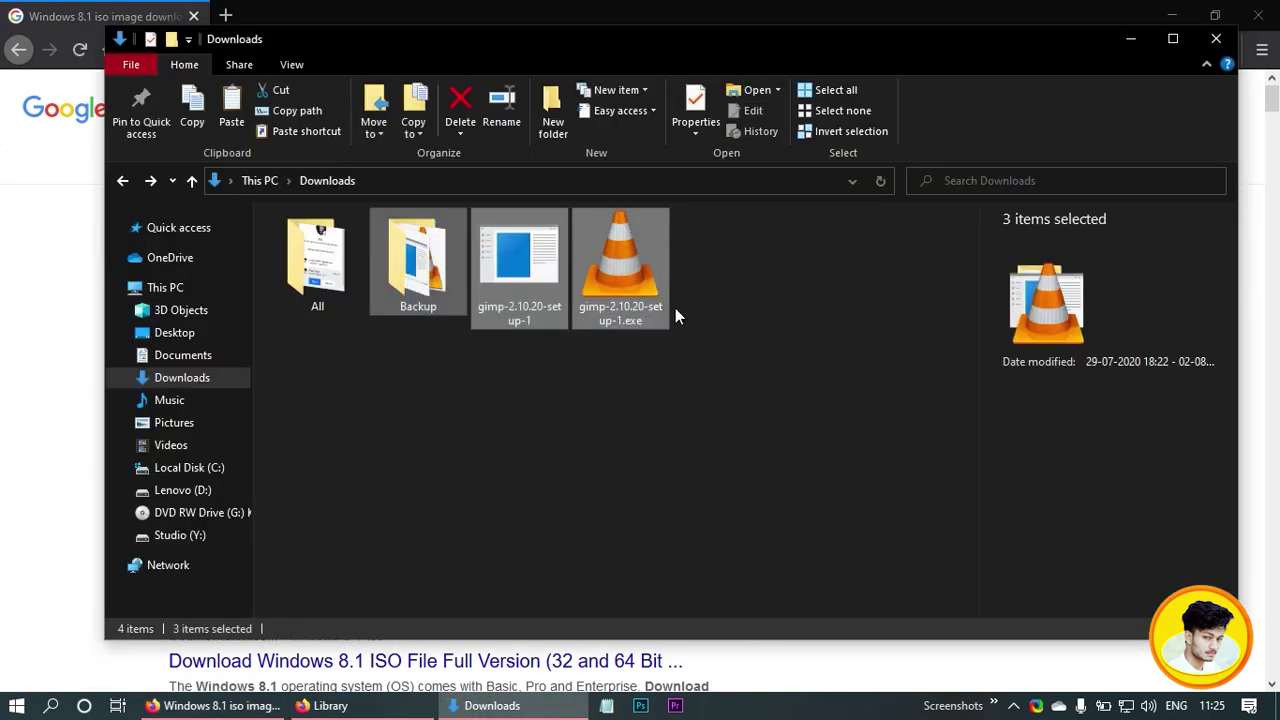
key("Delete")
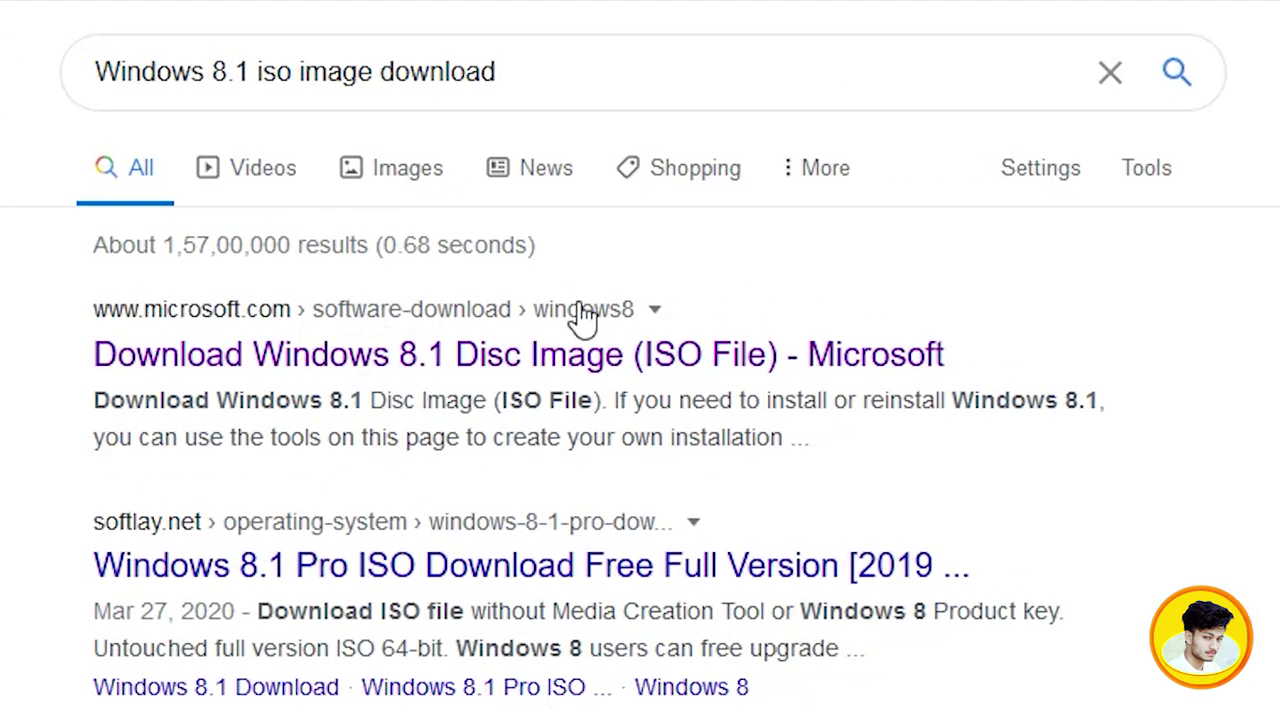
Open Microsoft's "Download Windows 8.1 Disc Image (ISO File)" search result in a new tab and switch to it
right_click(557, 350)
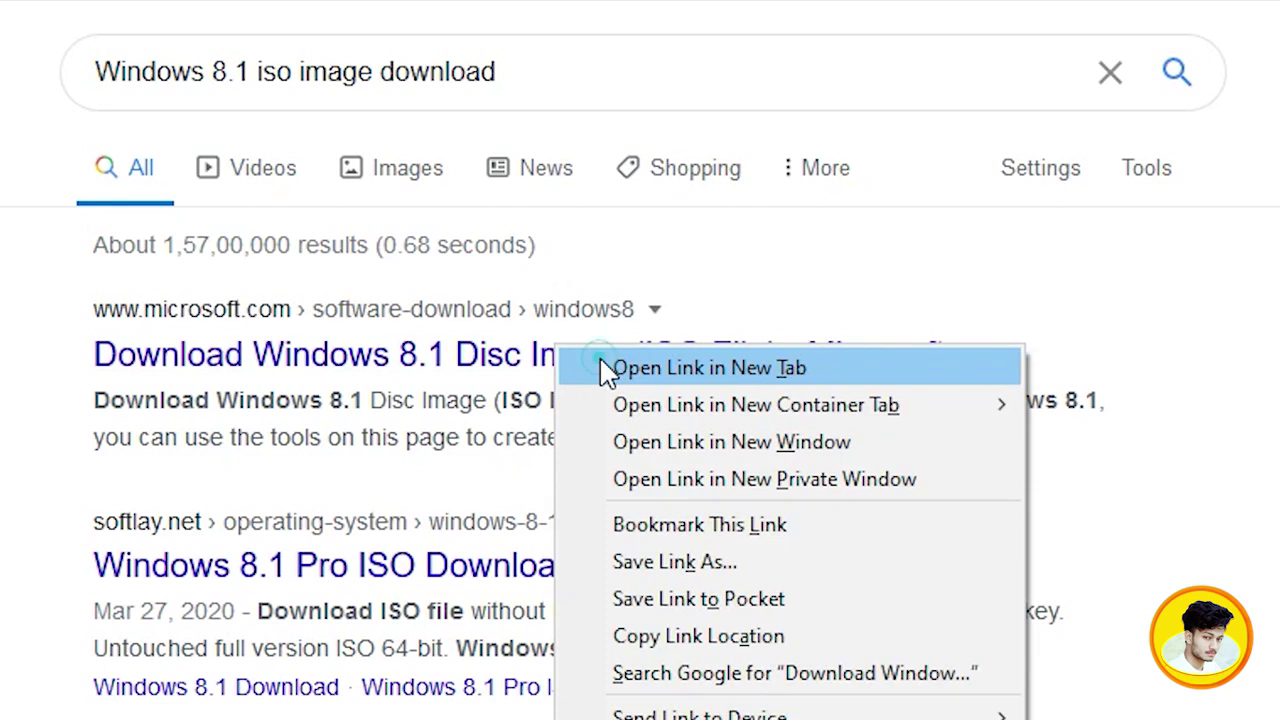
left_click(604, 369)
left_click(348, 10)
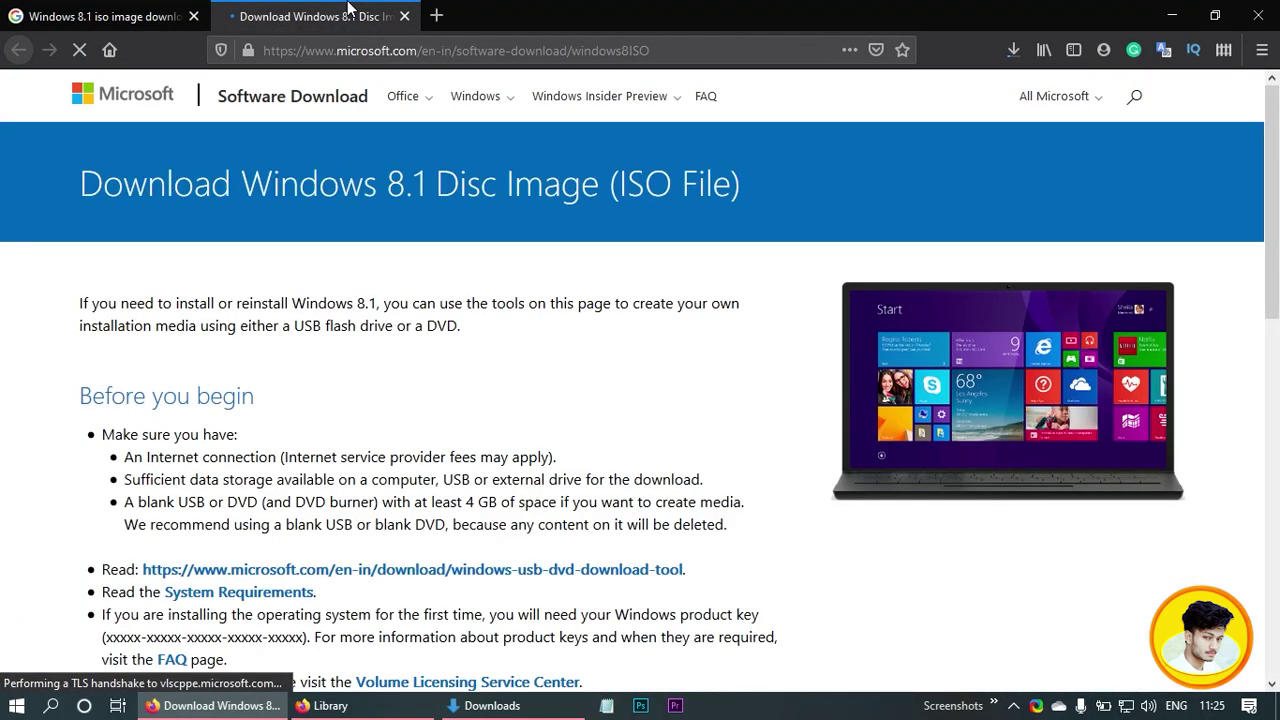
Choose Windows 8.1 Single Language as the edition on the Microsoft download page and confirm it
scroll(288, 362, "down", 5)
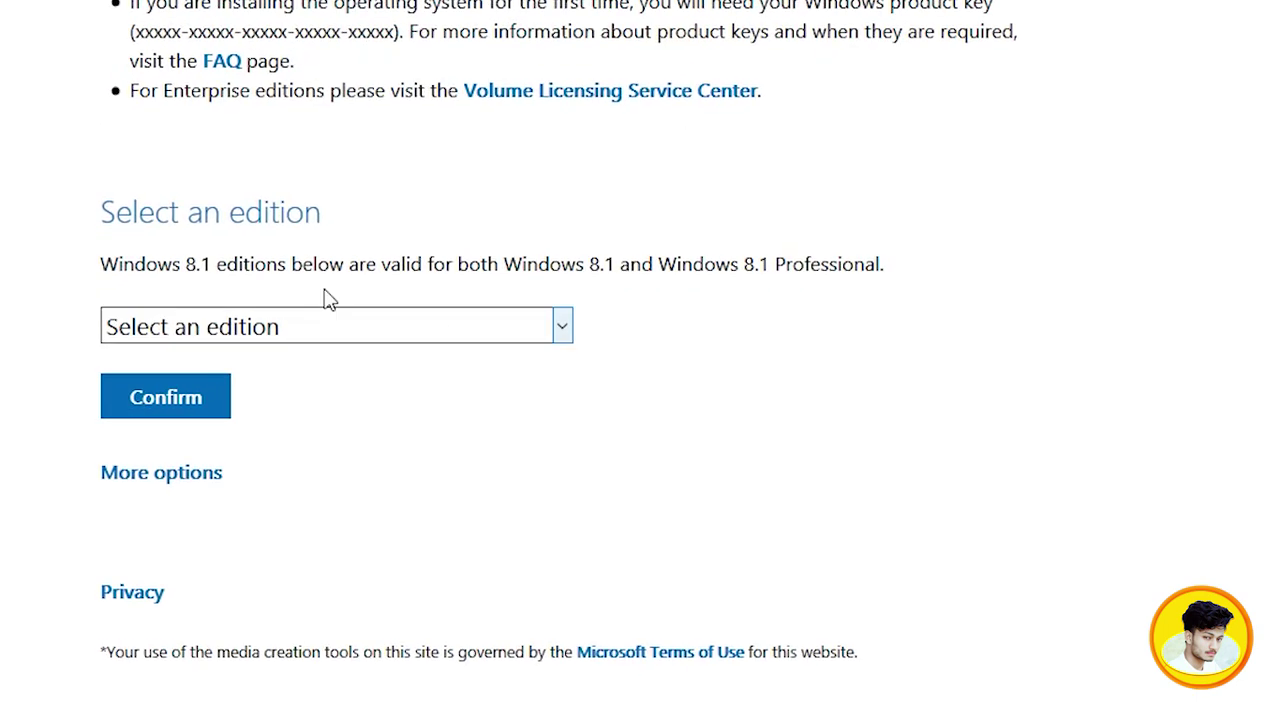
left_click(560, 326)
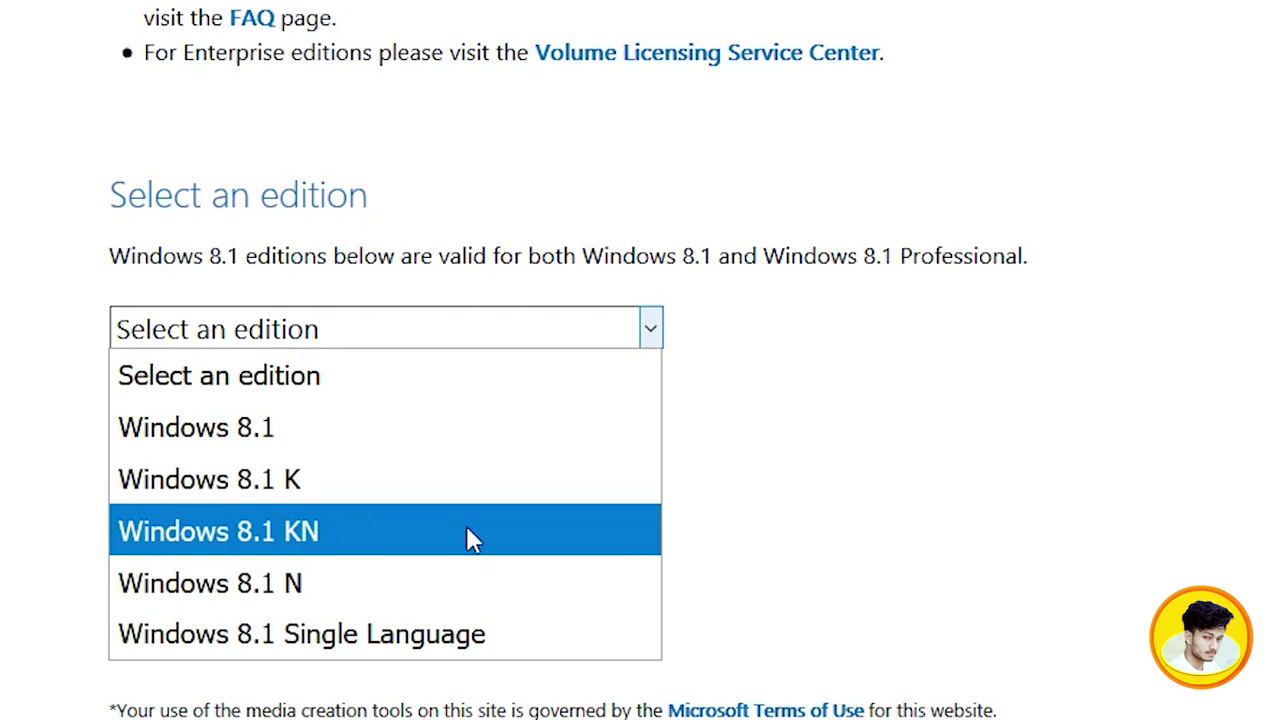
left_click(735, 521)
left_click(651, 328)
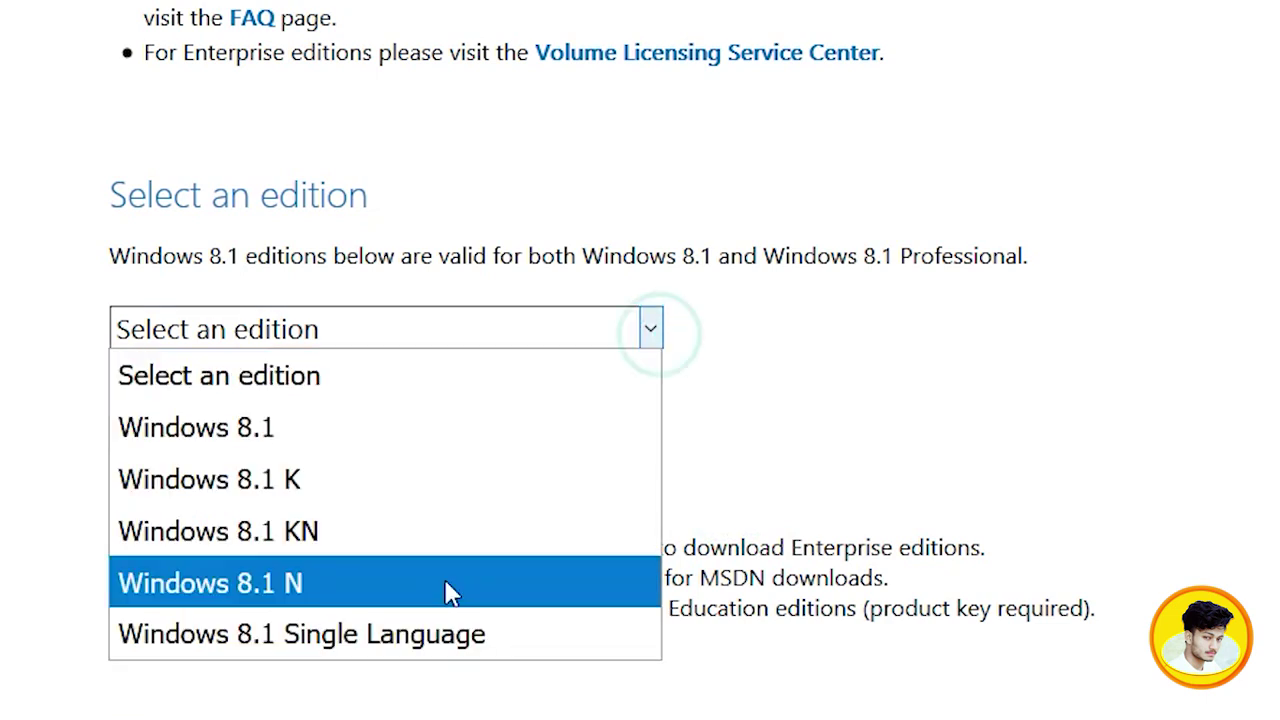
left_click(379, 645)
left_click(245, 424)
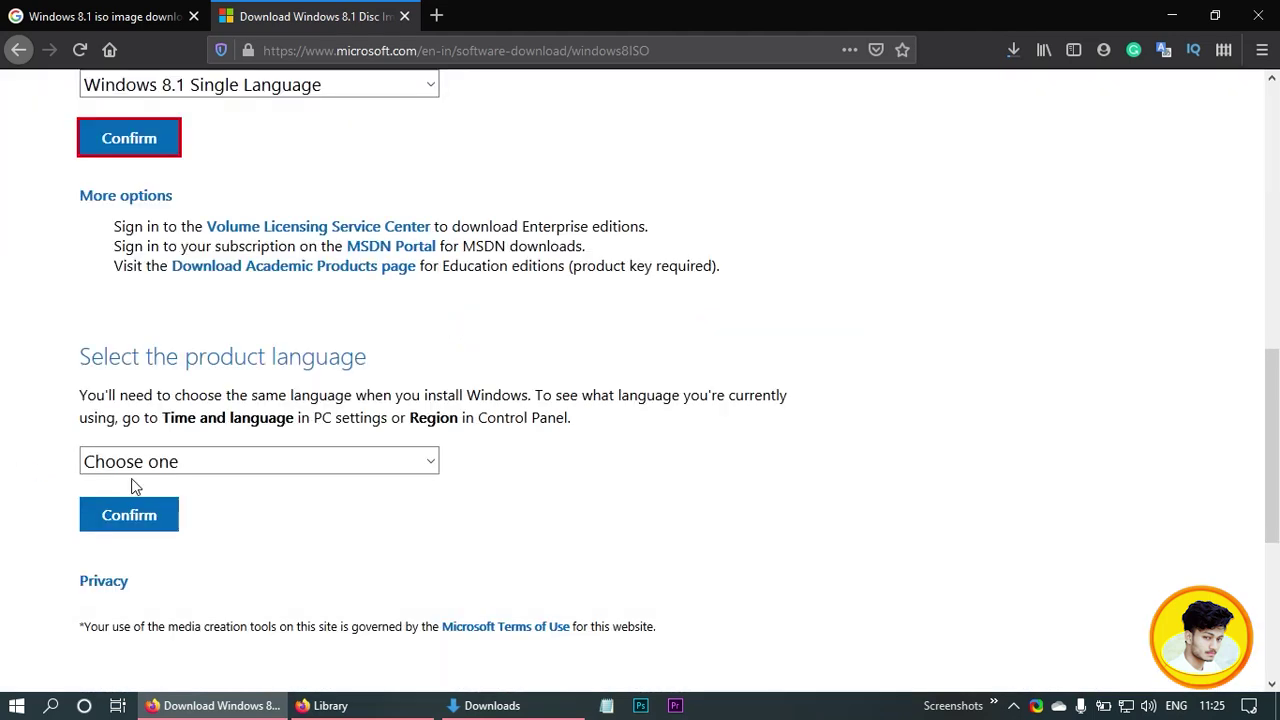
Choose English as the product language and confirm it
left_click(186, 462)
scroll(186, 427, "down", 1)
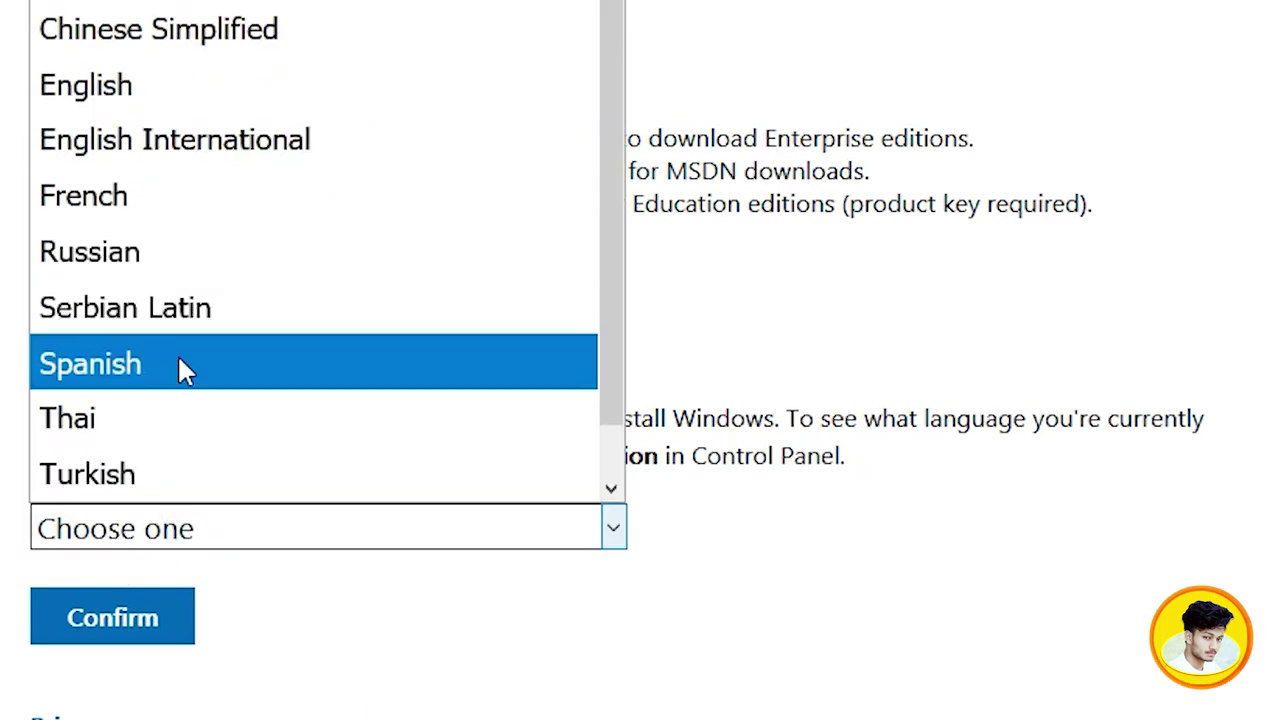
scroll(180, 362, "up", 1)
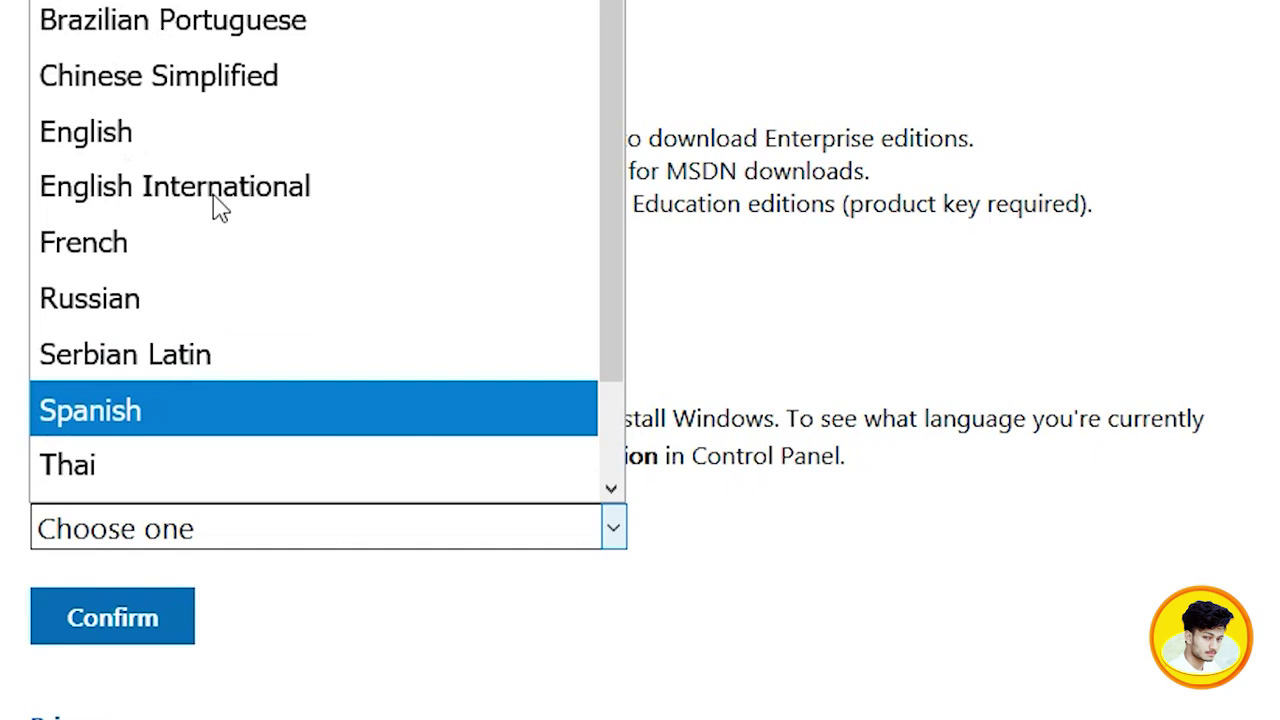
left_click(112, 132)
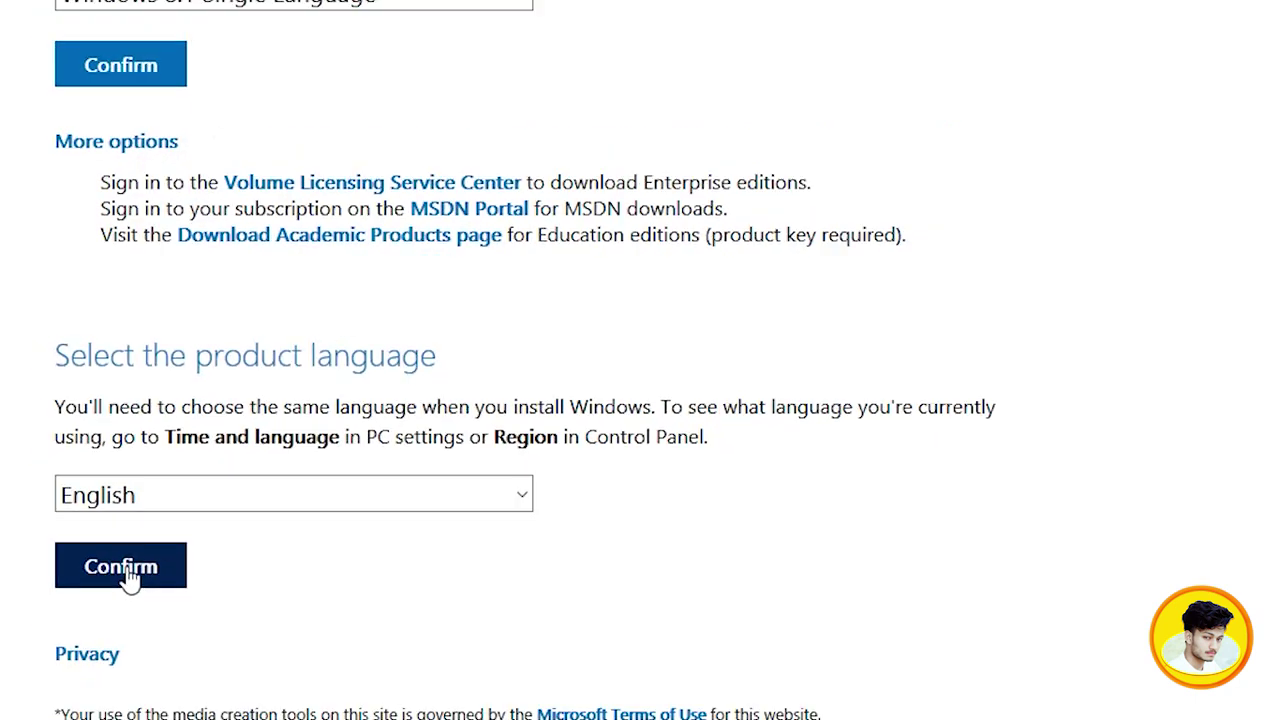
left_click(128, 574)
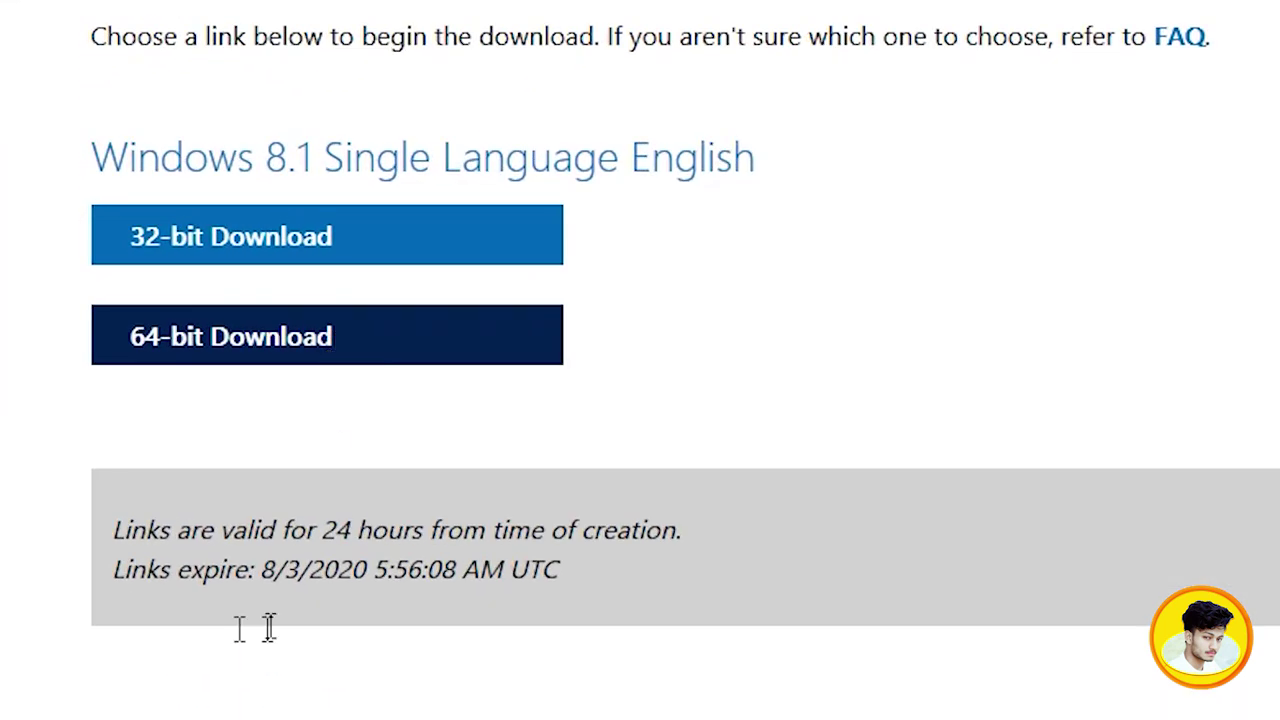
Examine the note below the download options about how long the links stay valid
left_click(120, 530)
left_click_drag(170, 537, 677, 521)
left_click(679, 521)
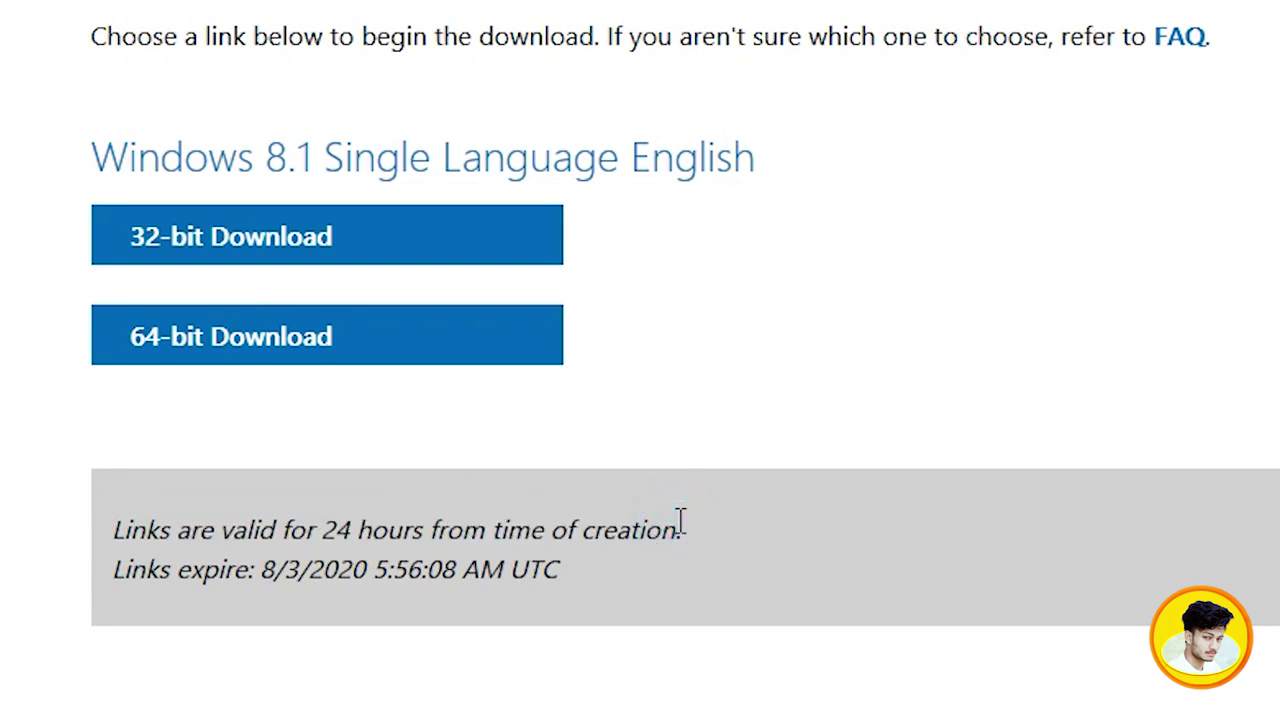
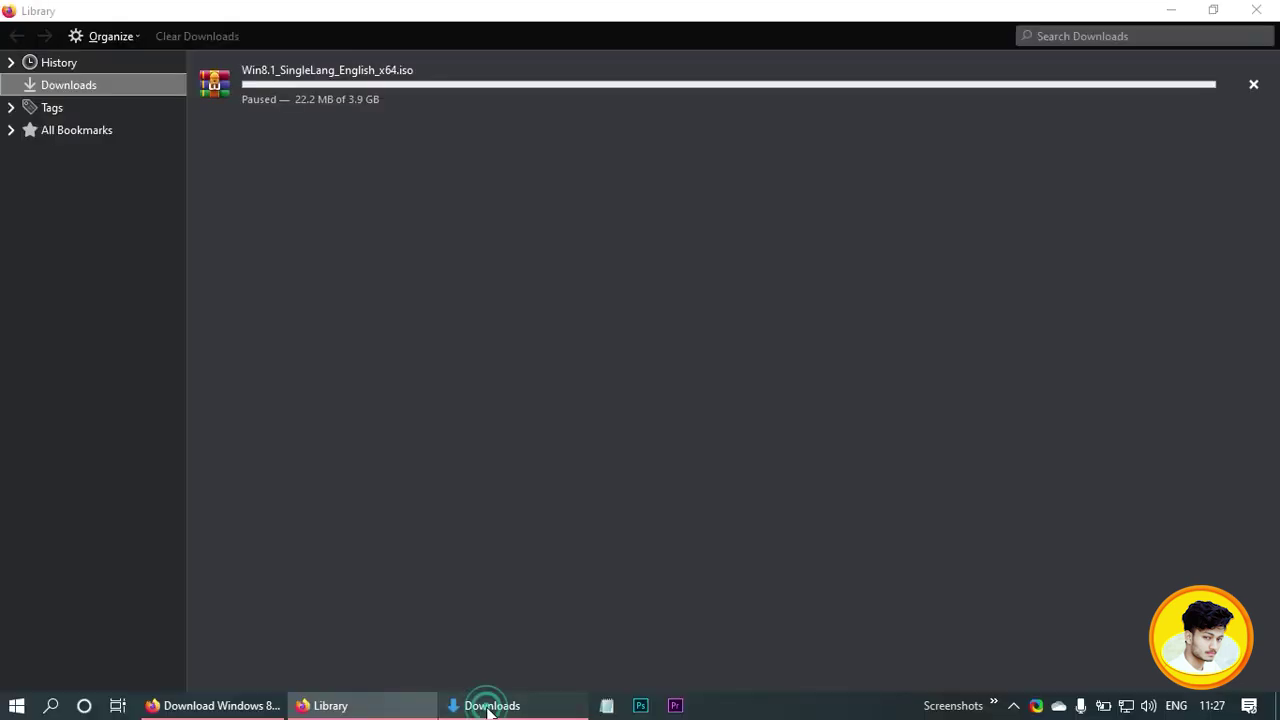
Examine the two Win8.1_SingleLang_English_x64 download files in the Downloads folder in File Explorer
left_click(490, 706)
left_click(367, 321)
left_click(525, 296, "ctrl")
left_click(343, 434)
left_click(213, 377)
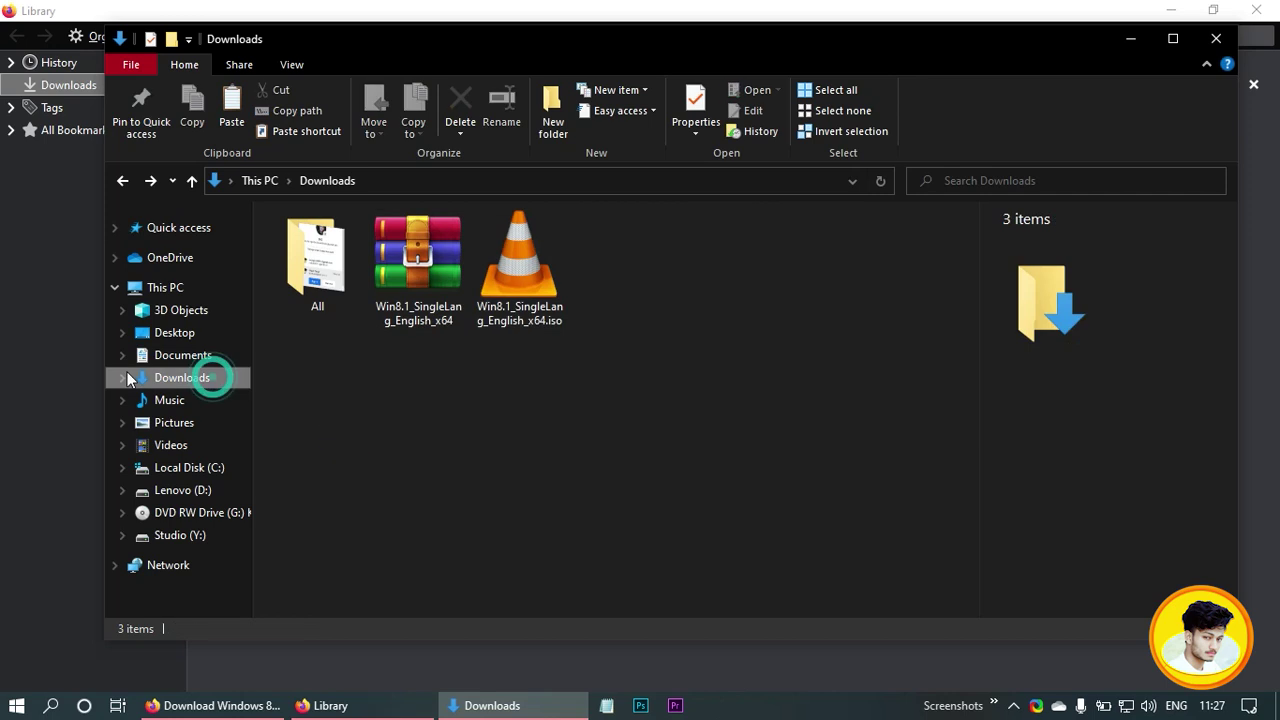
left_click(428, 381)
left_click_drag(407, 386, 551, 234)
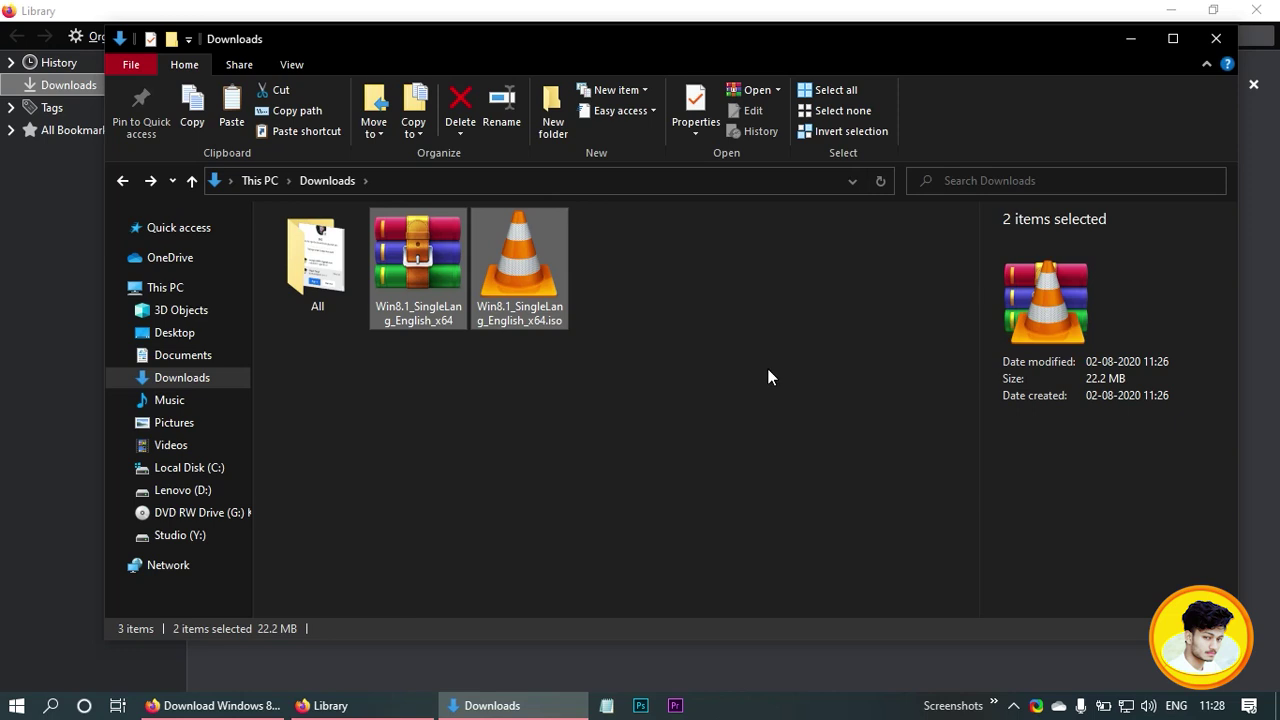
left_click(688, 414)
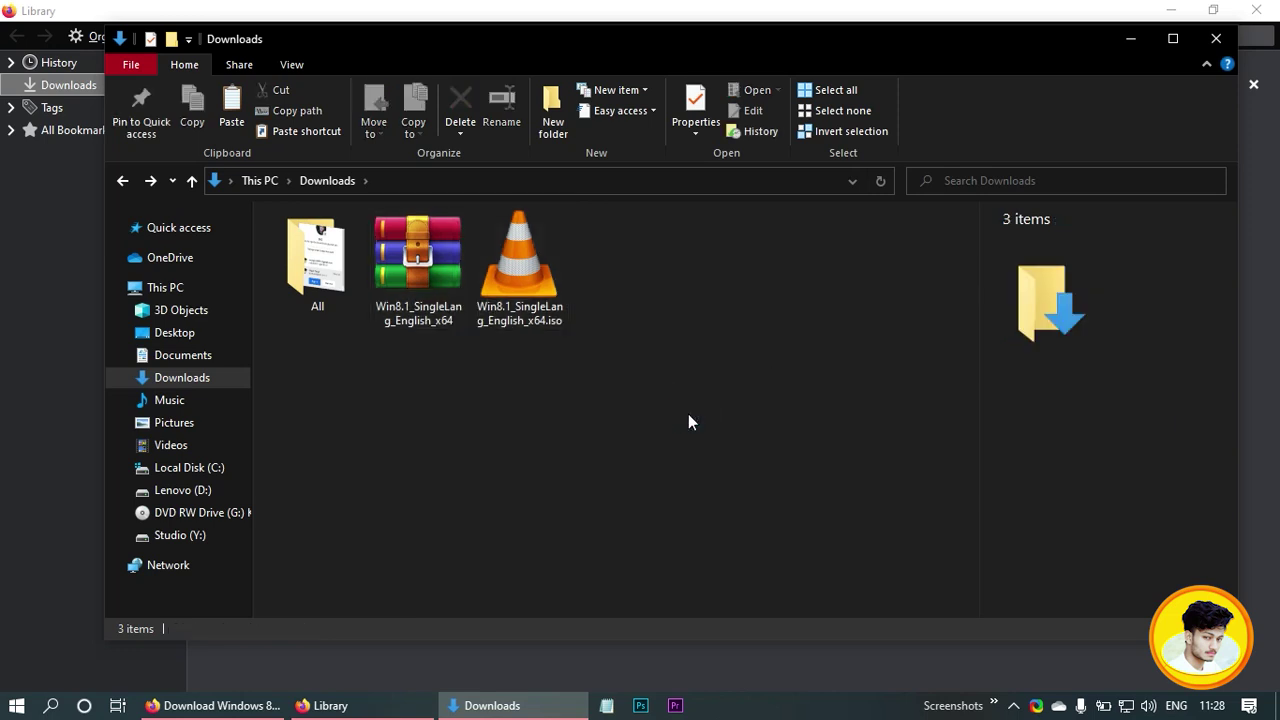
left_click_drag(688, 430, 473, 282)
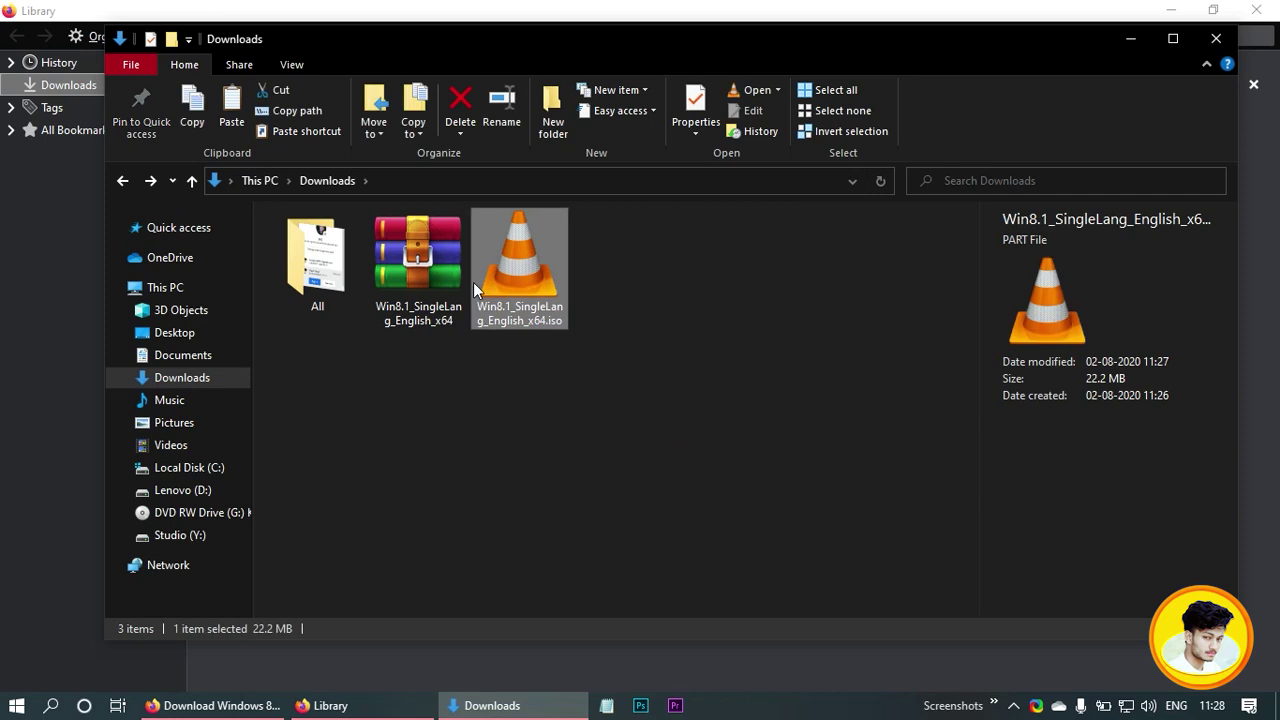
Create a new folder named "Windows 8 backup" in the Downloads folder
left_click(450, 475)
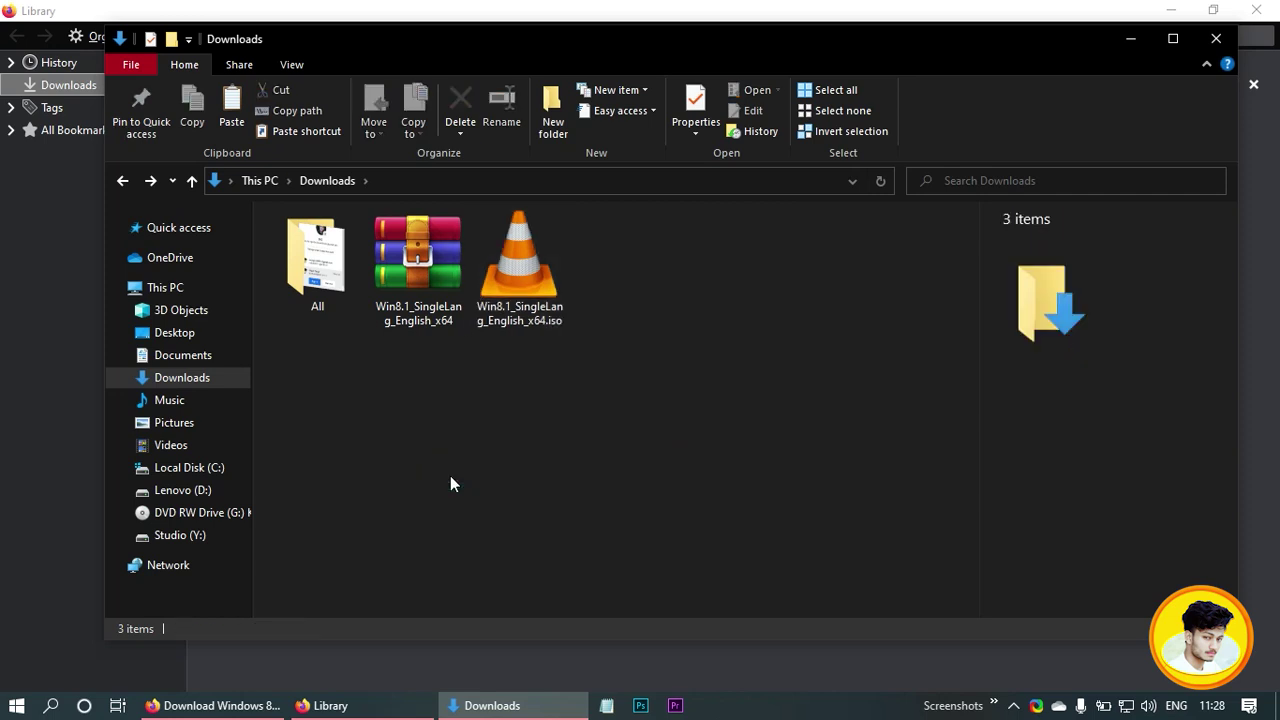
key("ctrl+shift+n")
type("Windows")
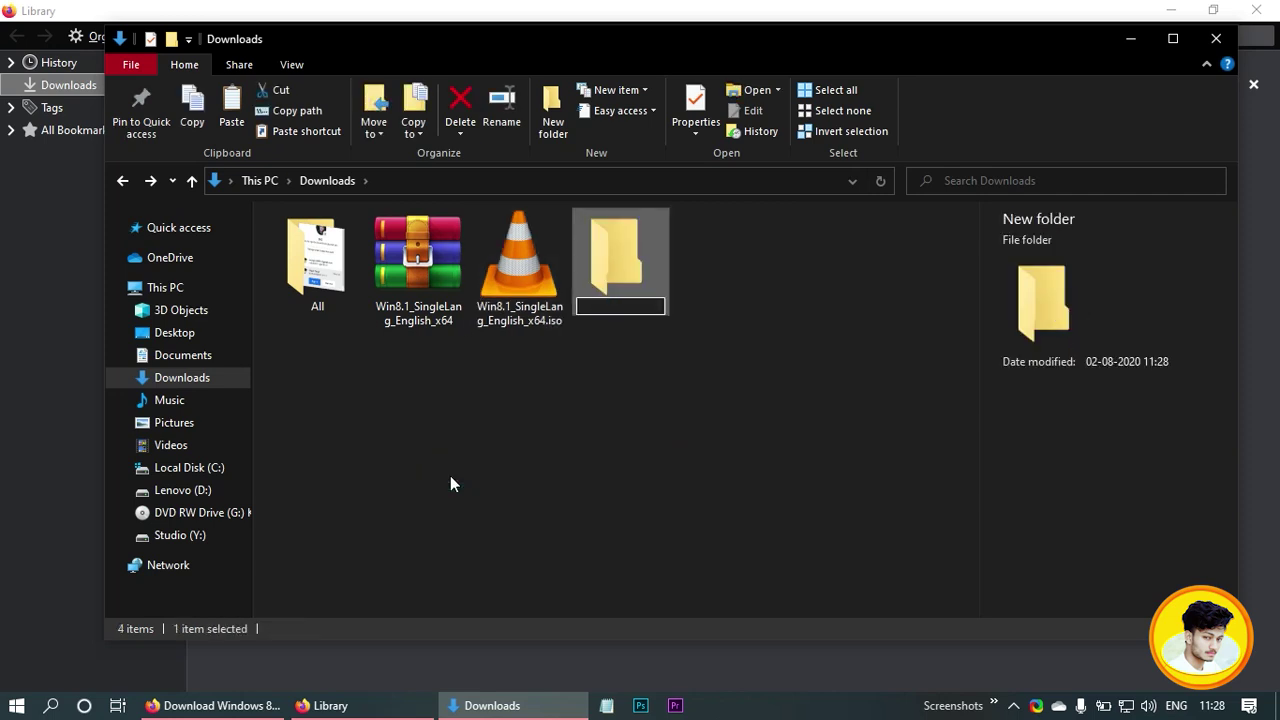
type(" 8 backup")
key("Return")
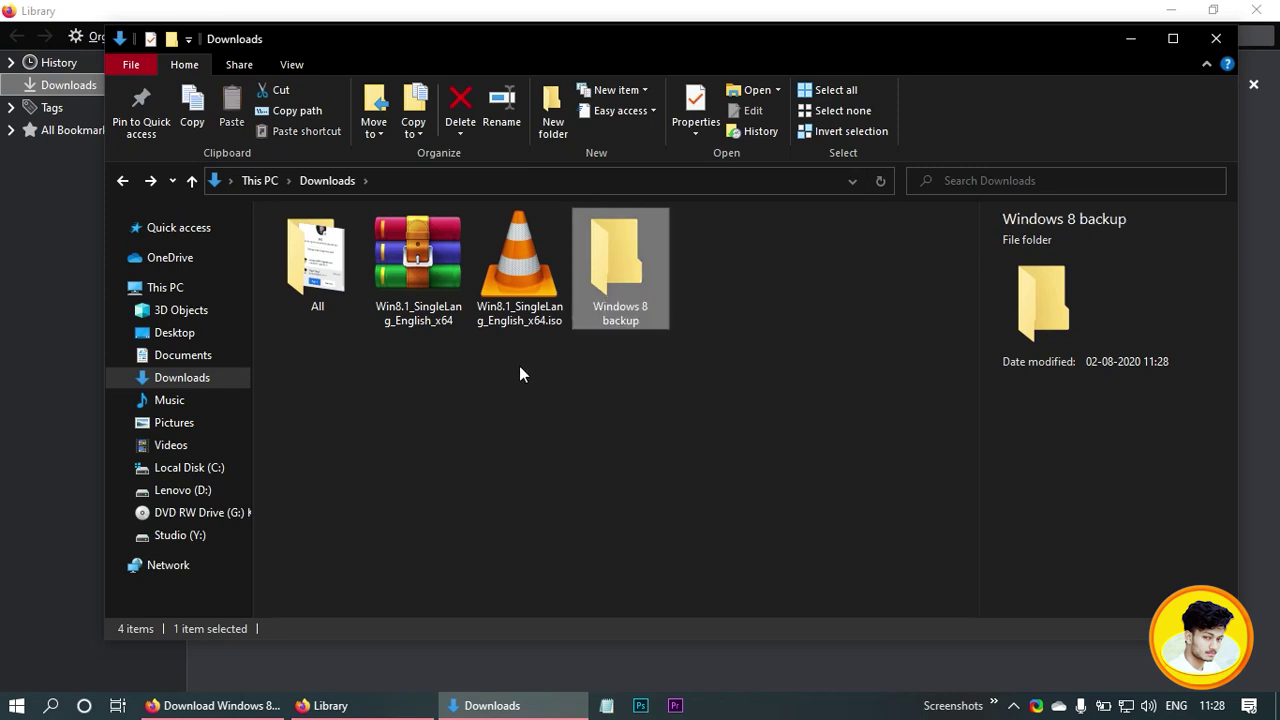
Copy both Win8.1_SingleLang_English_x64 download files into the Windows 8 backup folder and display them as large icons
left_click_drag(520, 356, 408, 280)
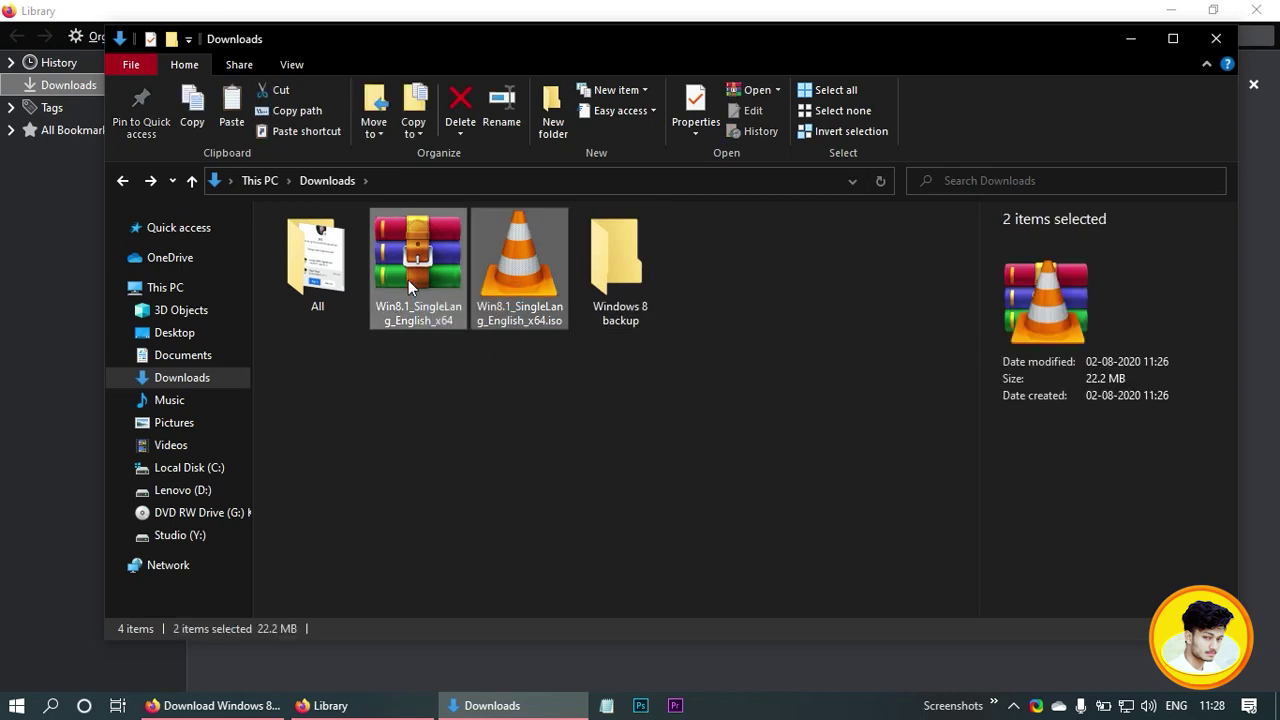
left_click(637, 291)
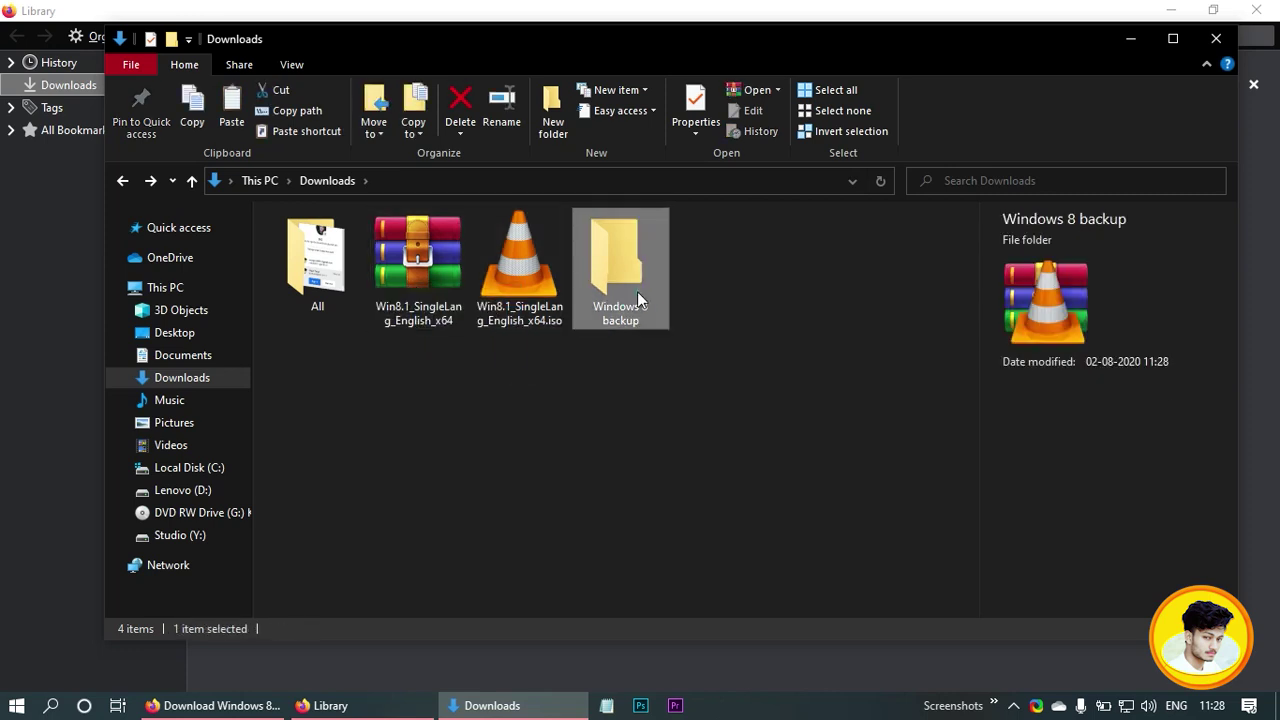
left_click(429, 402)
key("ctrl+v")
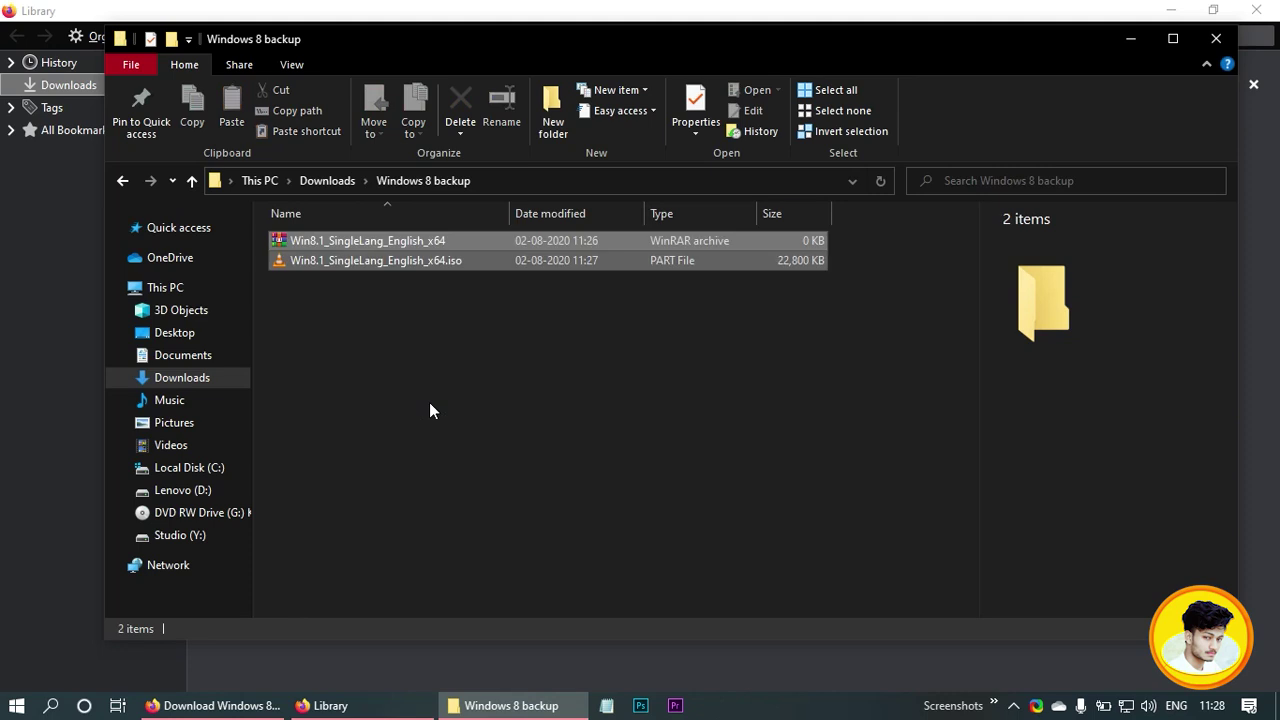
key("ctrl+shift+2")
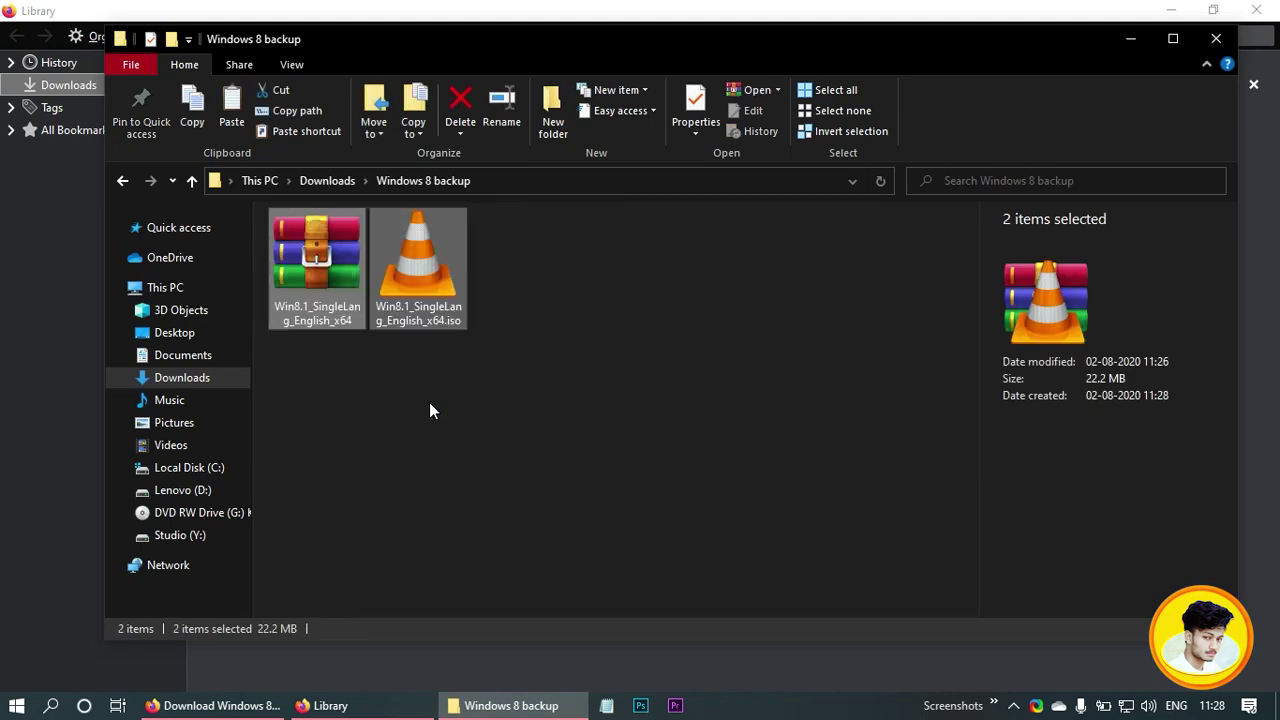
Cancel the paused Win8.1_SingleLang_English_x64.iso download in the Firefox Library, clear the downloads list and close the Library
left_click(336, 8)
left_click(641, 185)
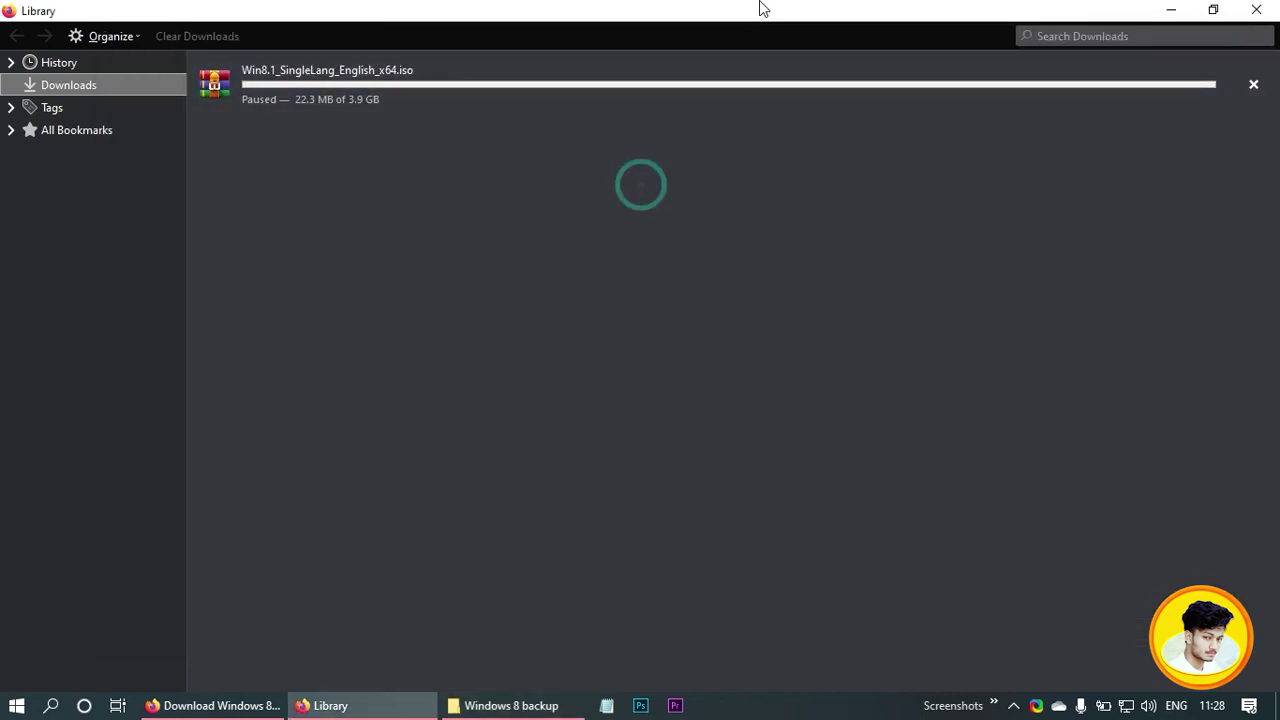
left_click(1251, 84)
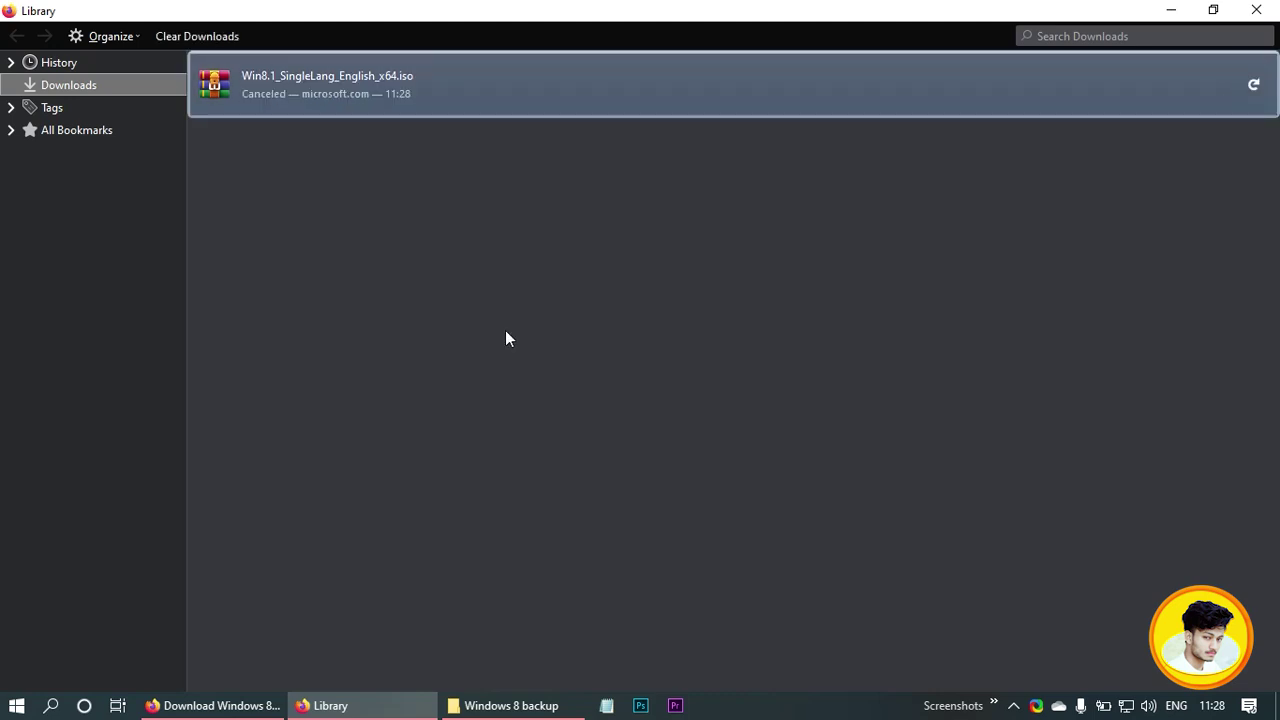
left_click(201, 36)
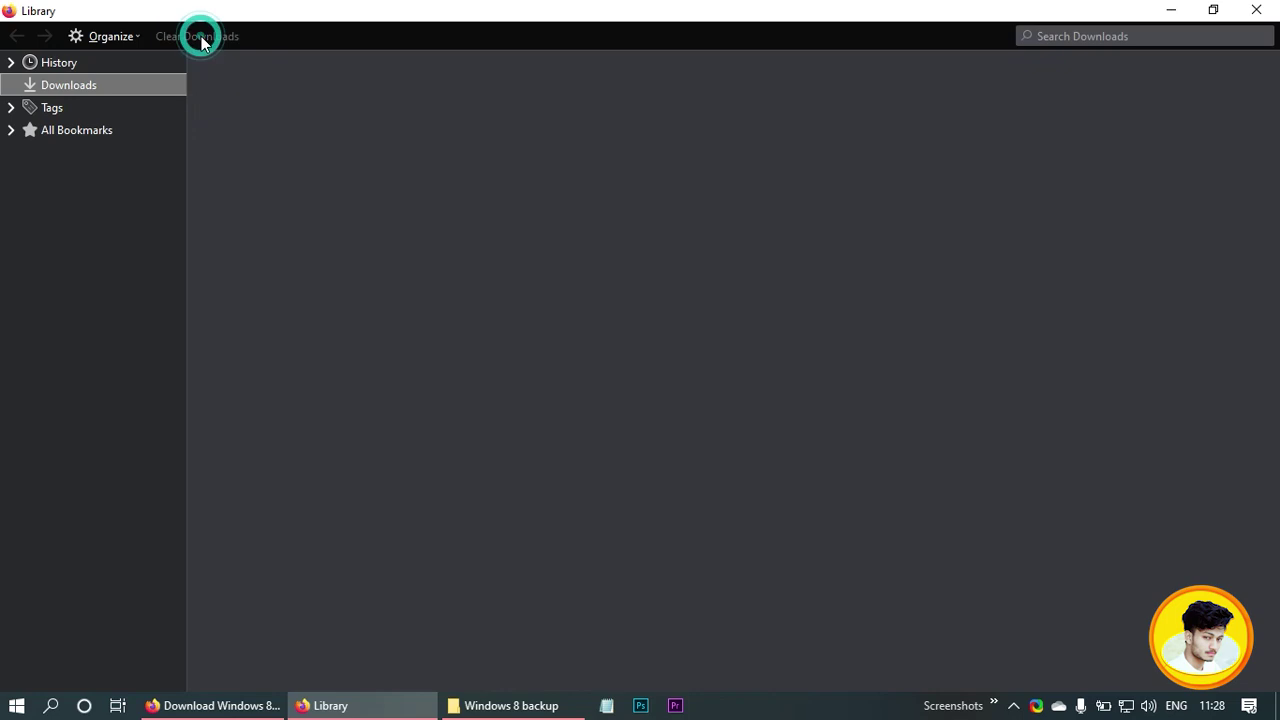
left_click(1276, 9)
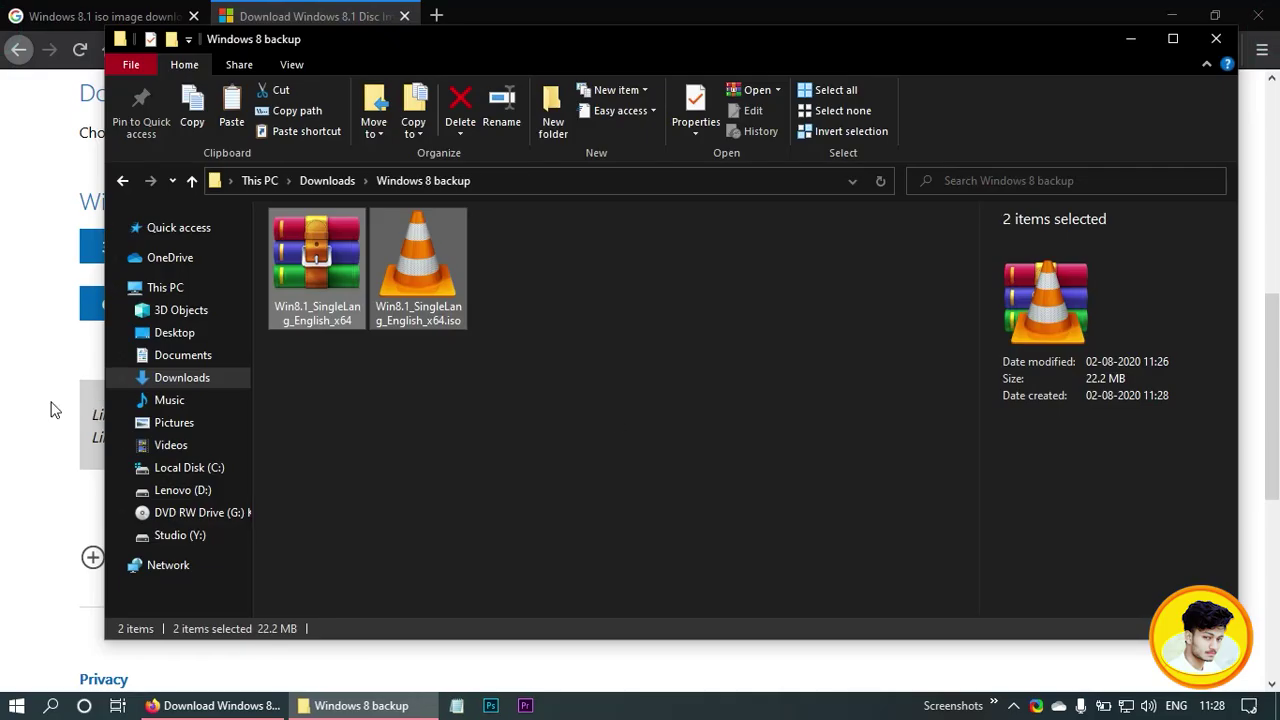
Close the old Microsoft download page and reopen the Windows 8.1 Disc Image result from the Google search in a new tab
left_click(5, 378)
left_click(405, 17)
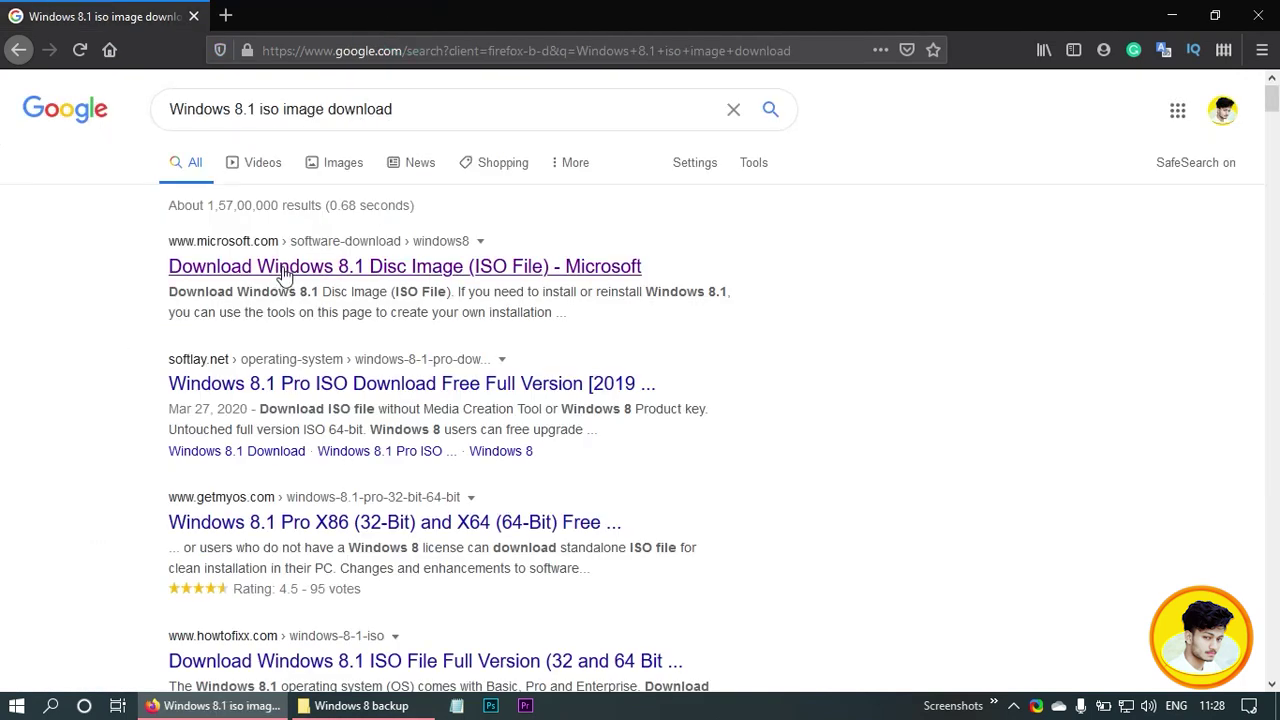
right_click(219, 262)
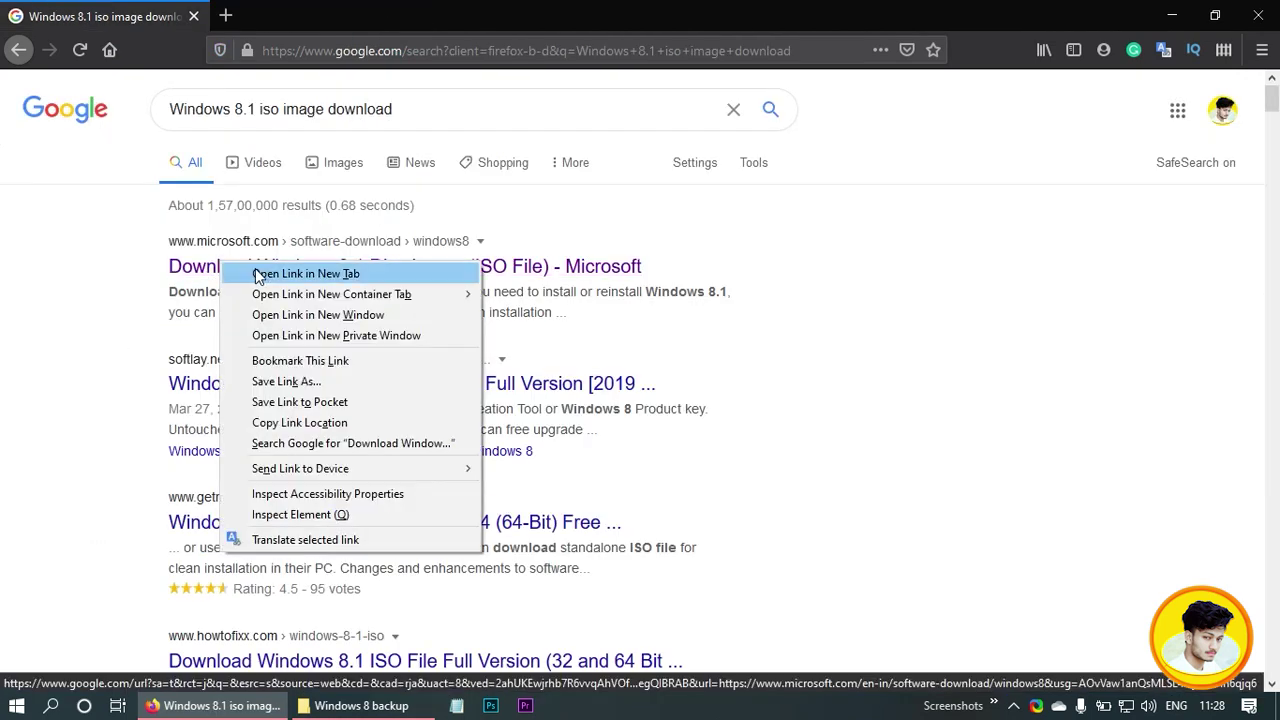
left_click(258, 274)
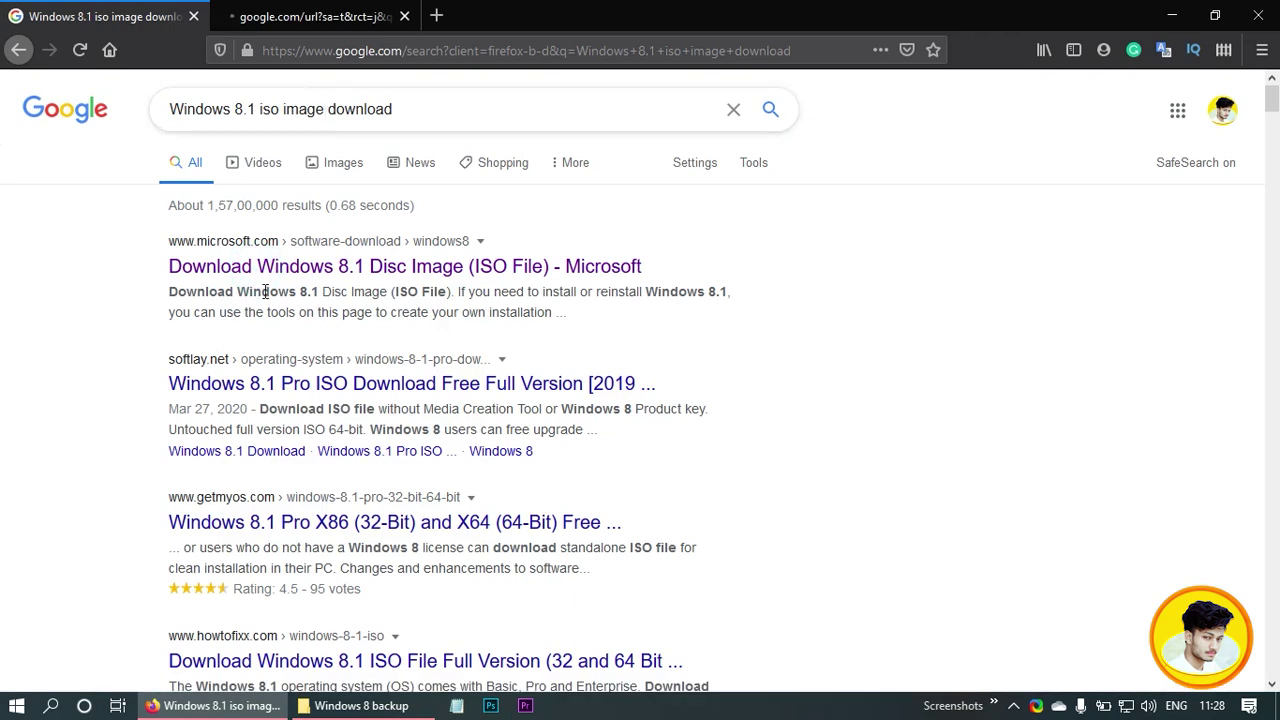
left_click(330, 10)
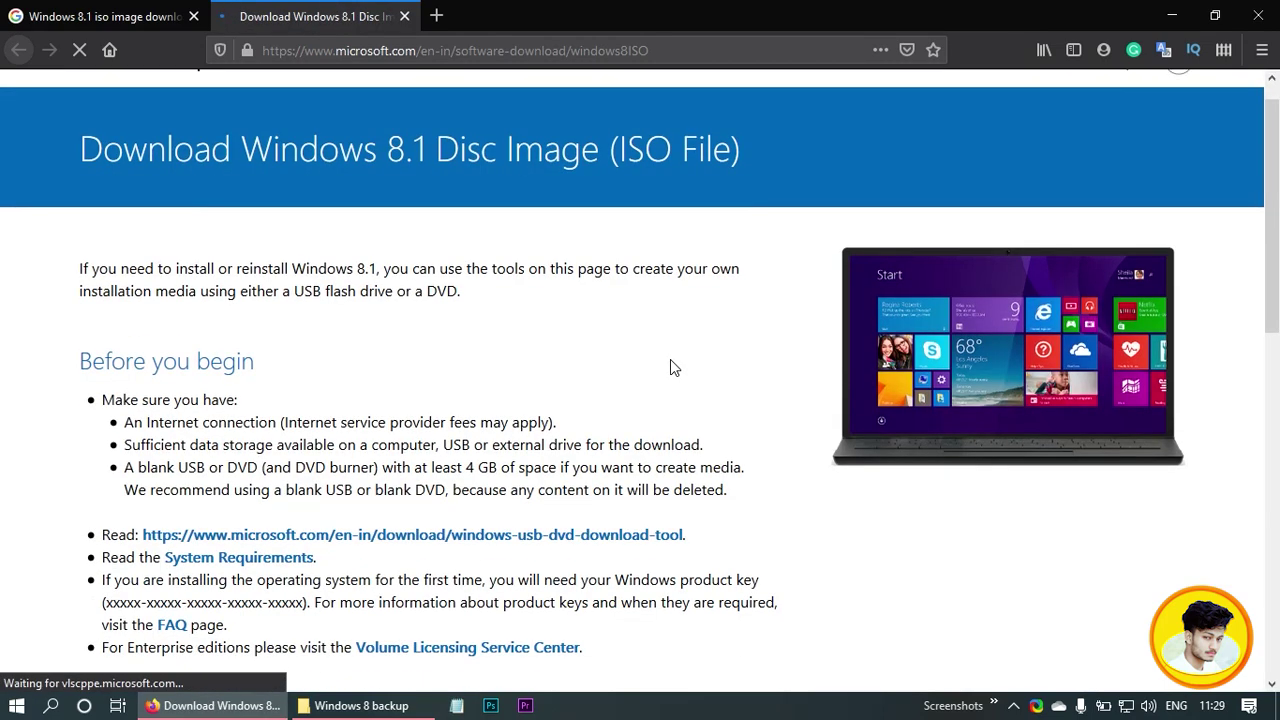
Select the Windows 8.1 Single Language edition on the reopened Microsoft download page and confirm it
scroll(670, 362, "down", 3)
scroll(670, 362, "down", 3)
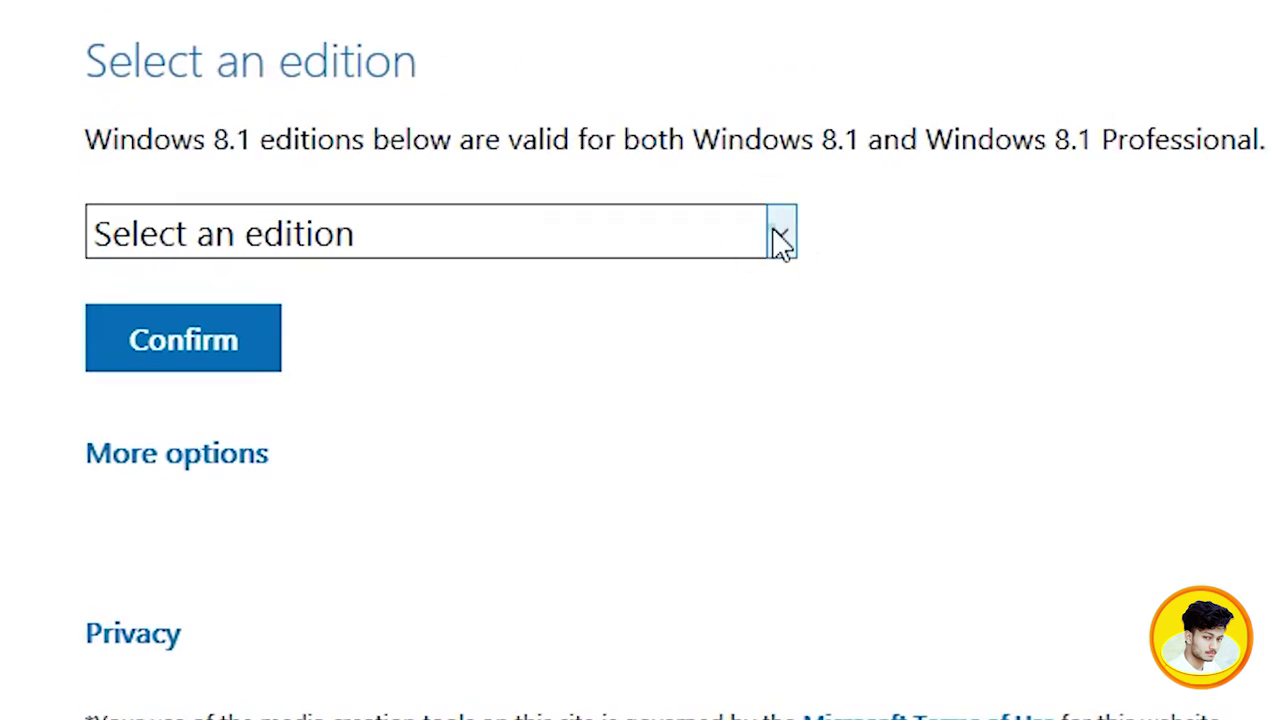
left_click(780, 243)
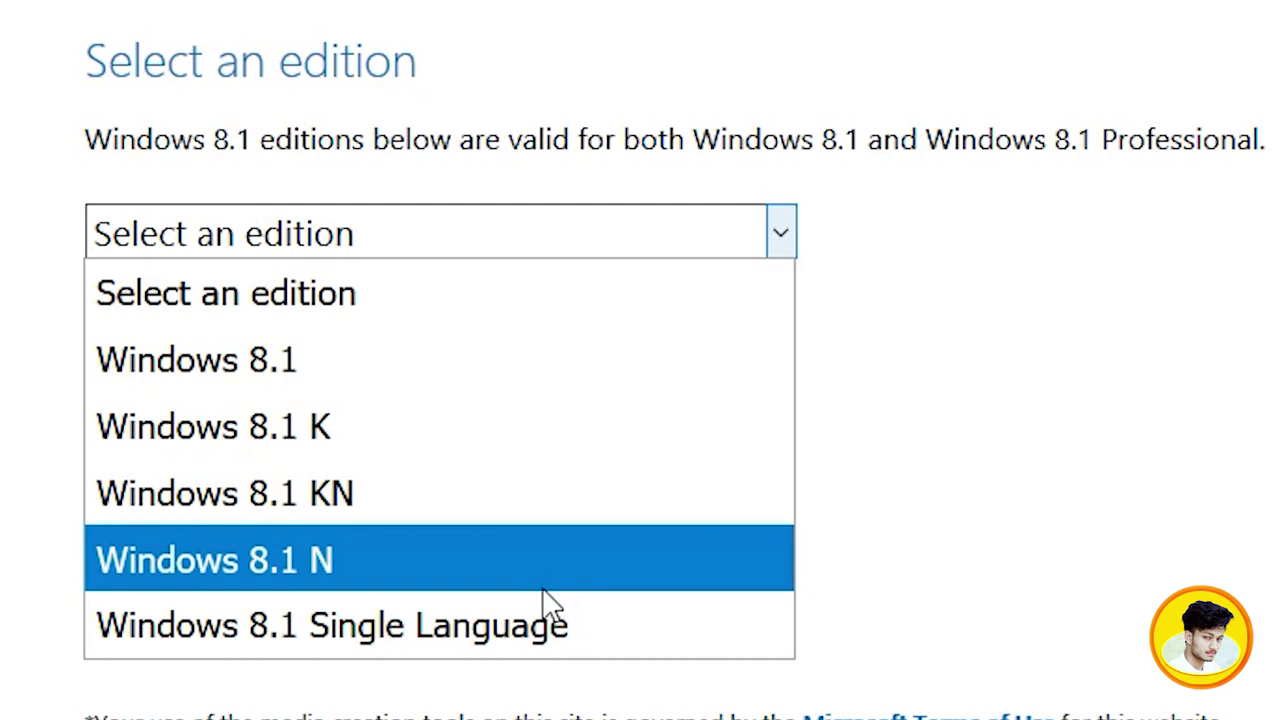
left_click(509, 637)
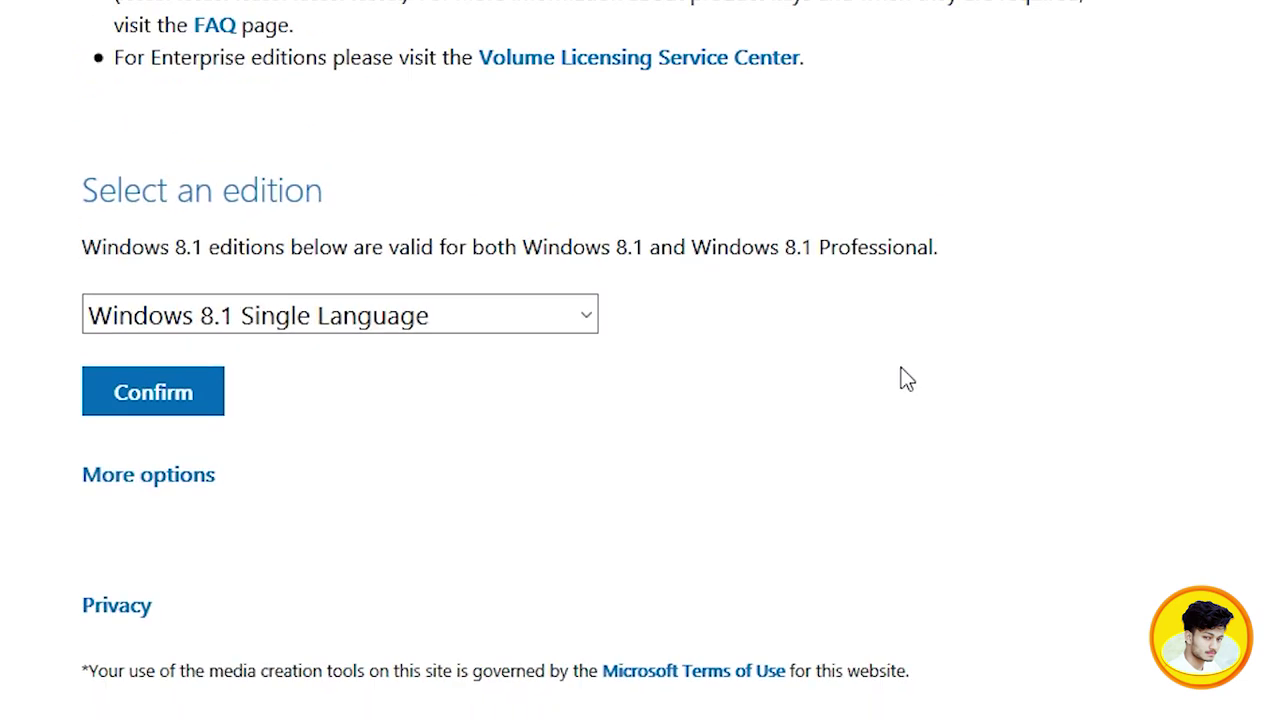
scroll(651, 428, "down", 2)
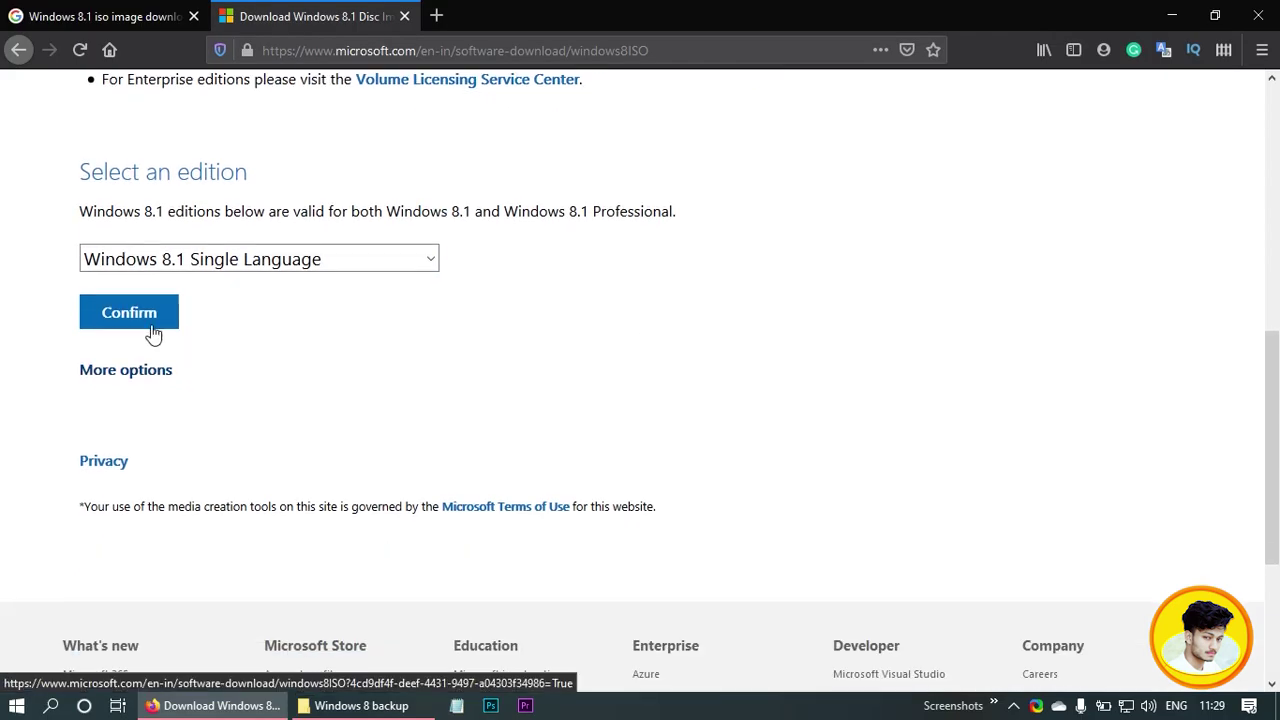
left_click(153, 332)
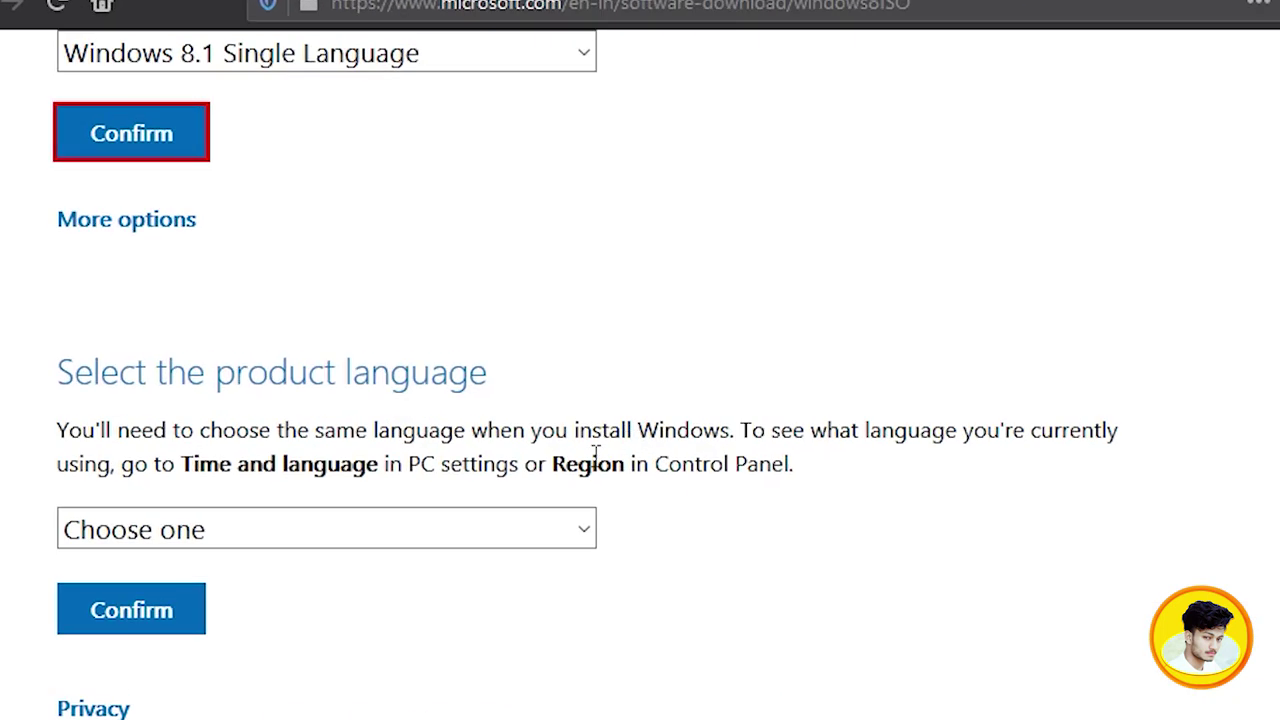
Set the product language to English and confirm it to generate fresh download links
left_click(584, 531)
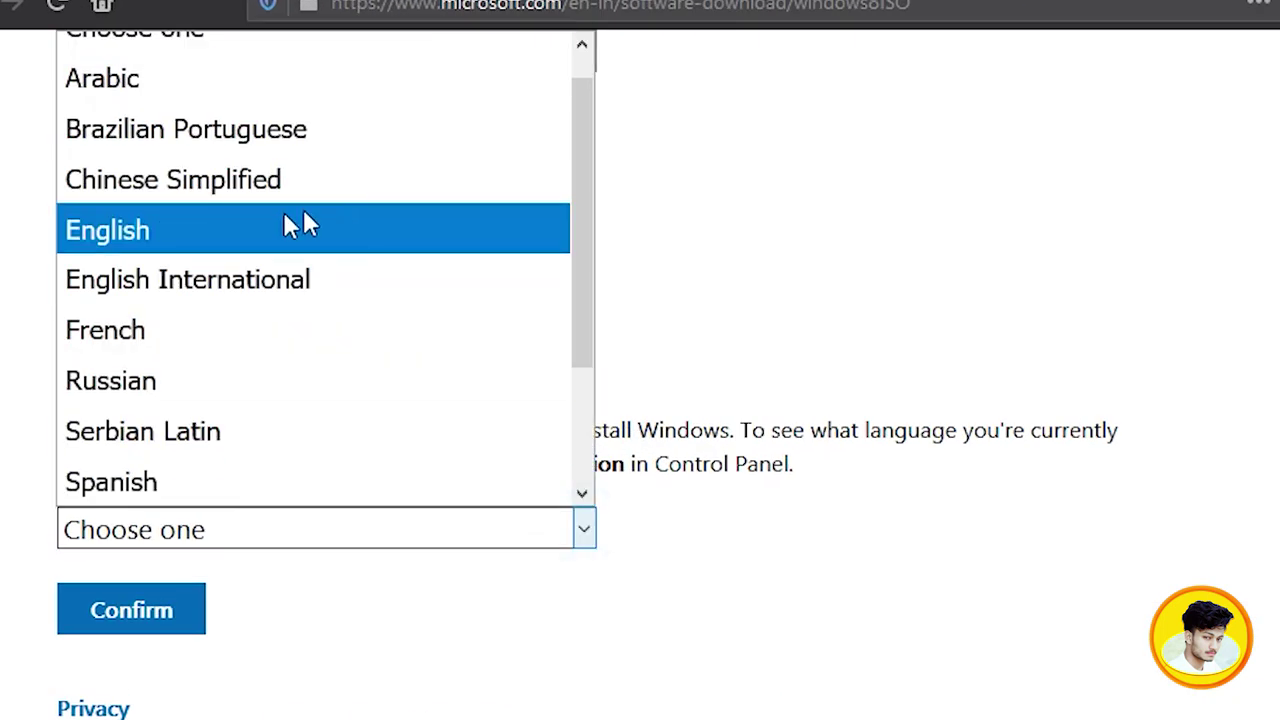
left_click(197, 240)
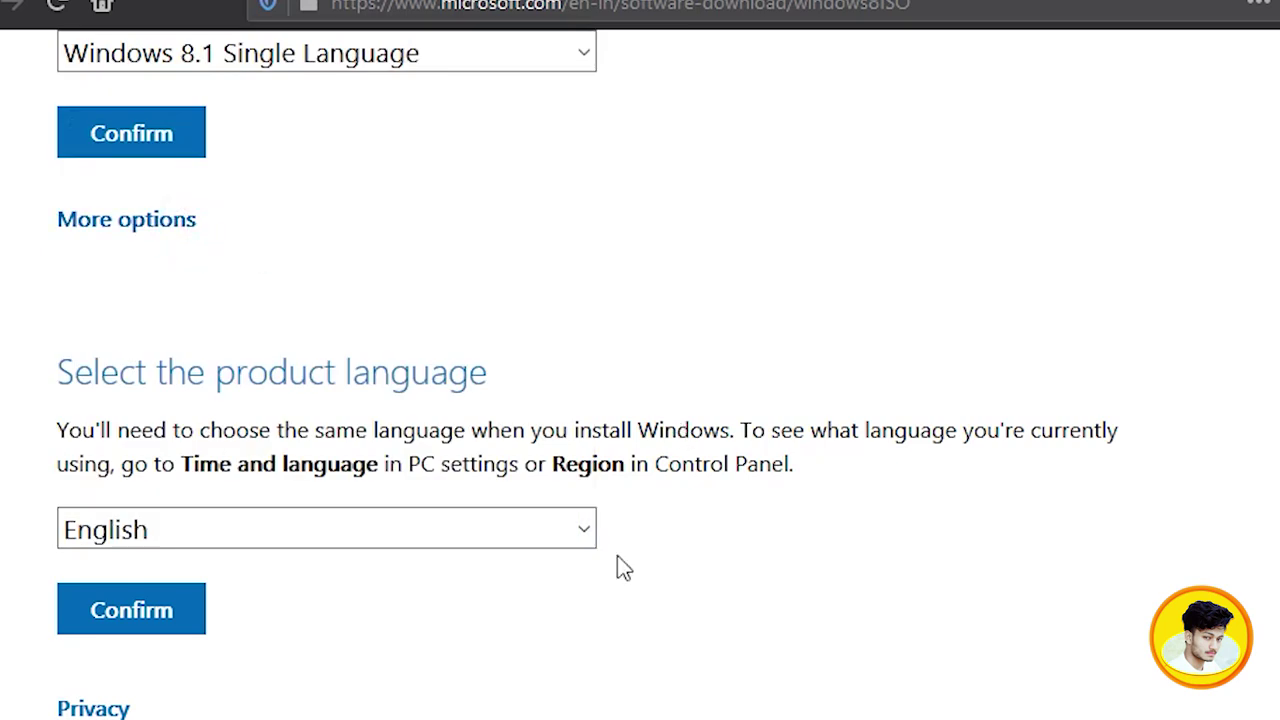
left_click(112, 615)
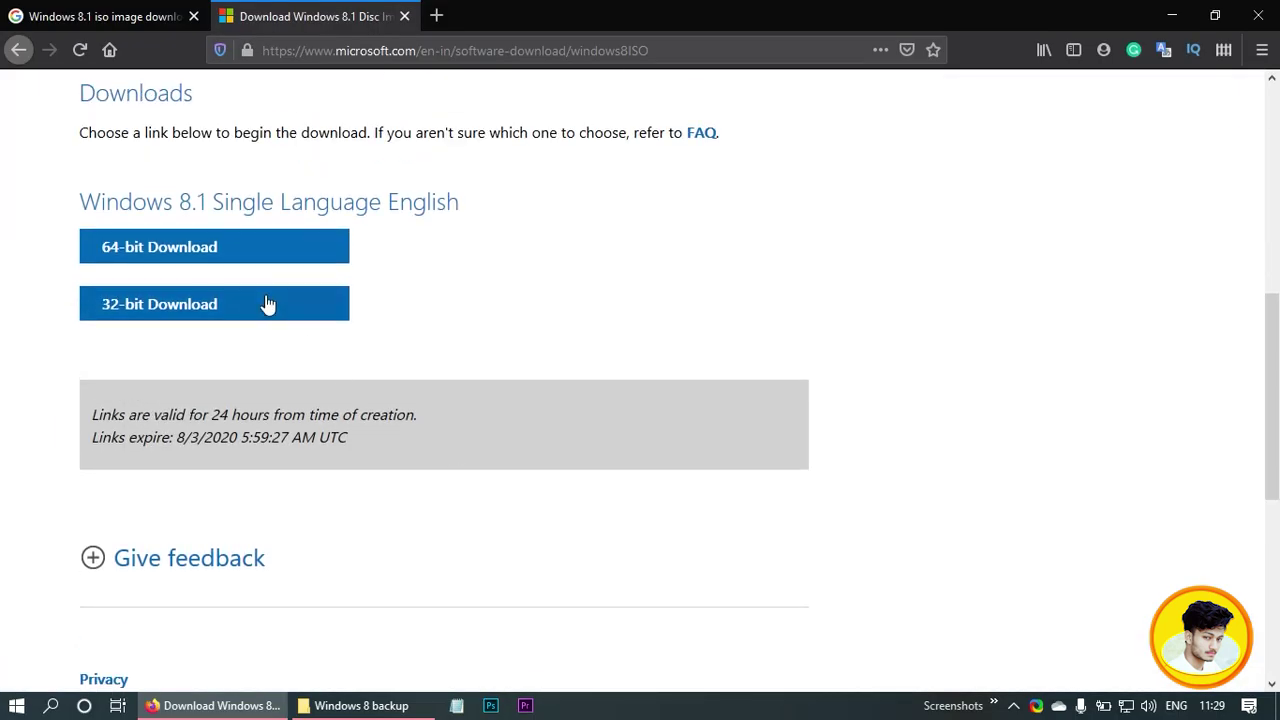
Examine the full file name of the backed-up Win8.1_SingleLang_English_x64.iso part file in the Windows 8 backup folder
left_click(222, 258)
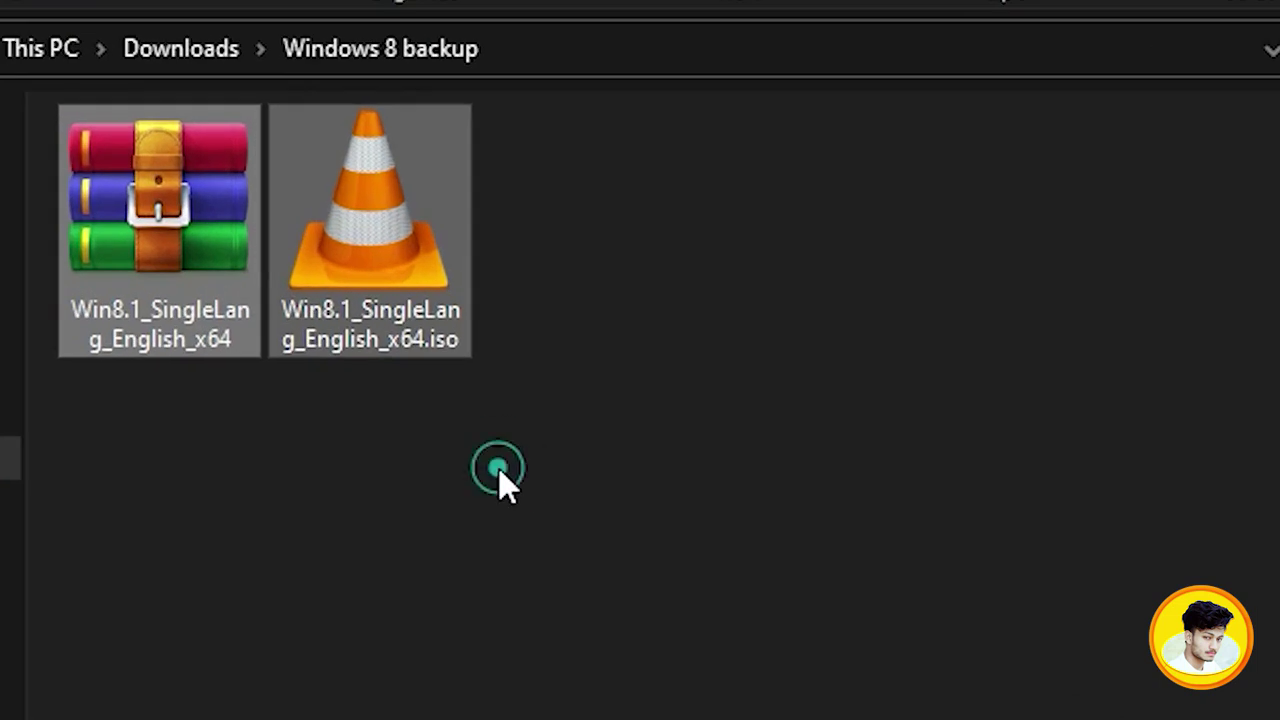
left_click(400, 341)
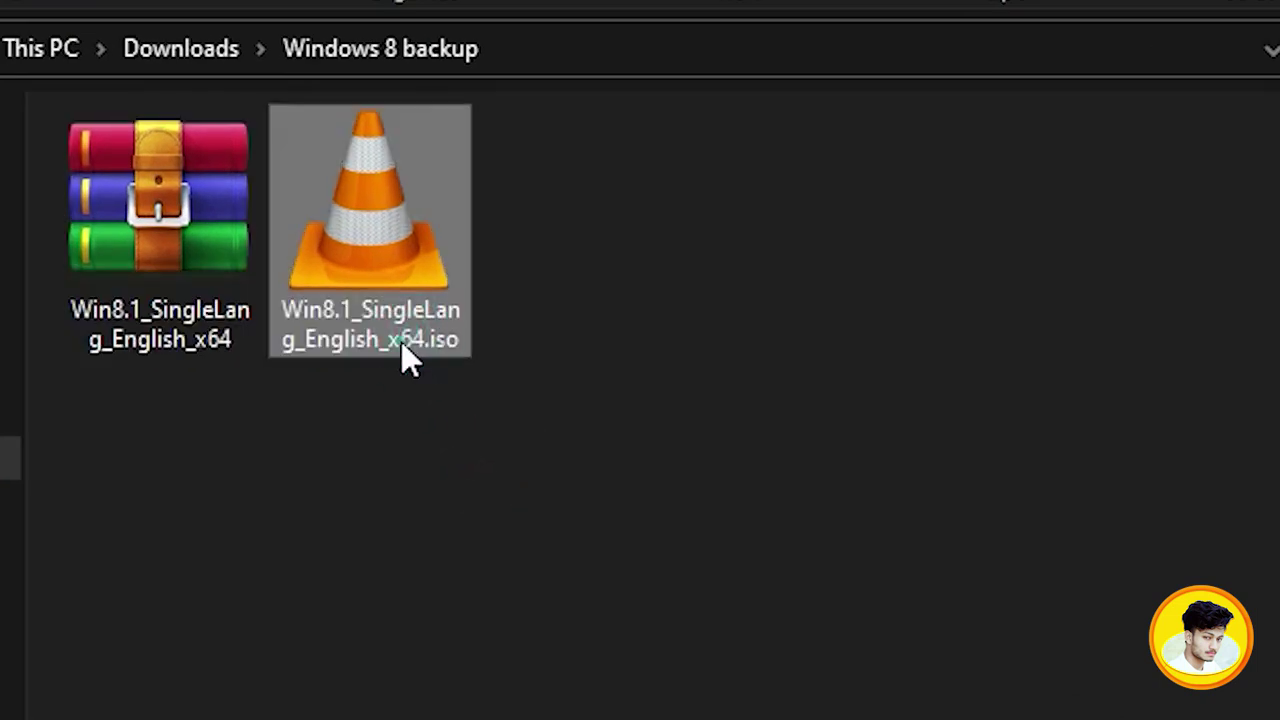
left_click(408, 341)
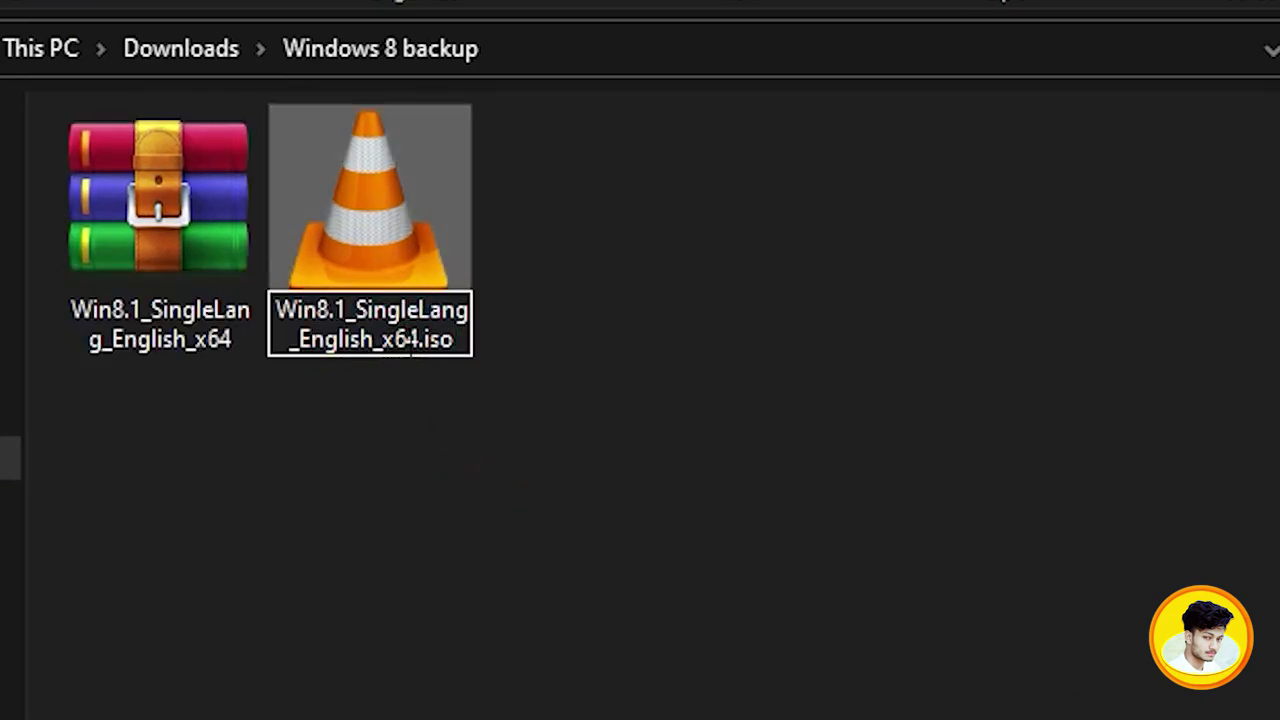
double_click(378, 336)
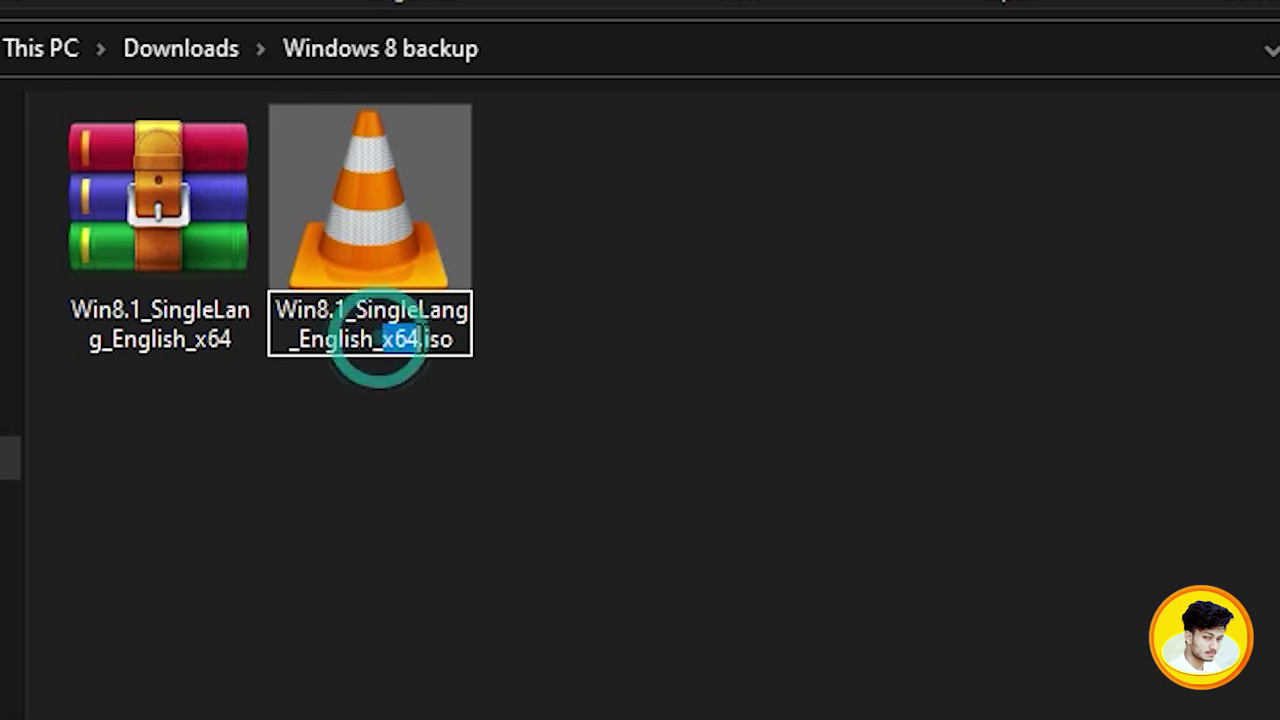
left_click(335, 315)
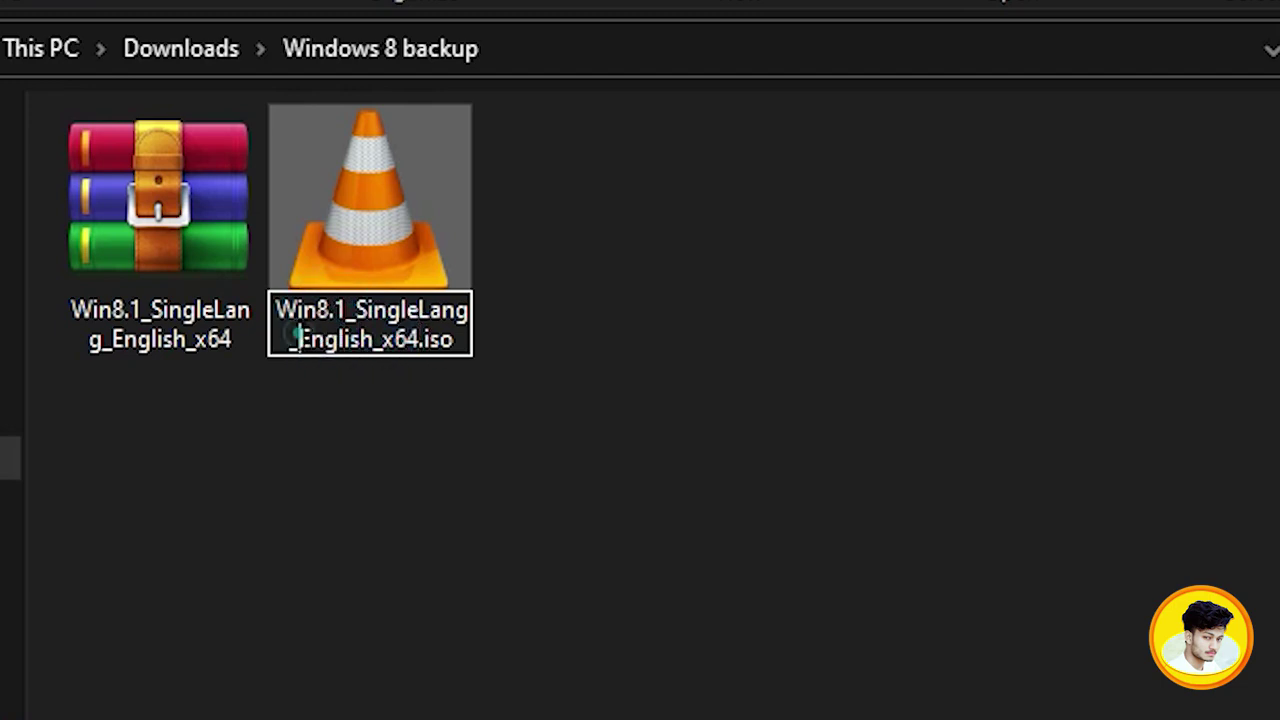
double_click(305, 340)
left_click(406, 314)
left_click_drag(297, 310, 485, 318)
left_click(346, 310)
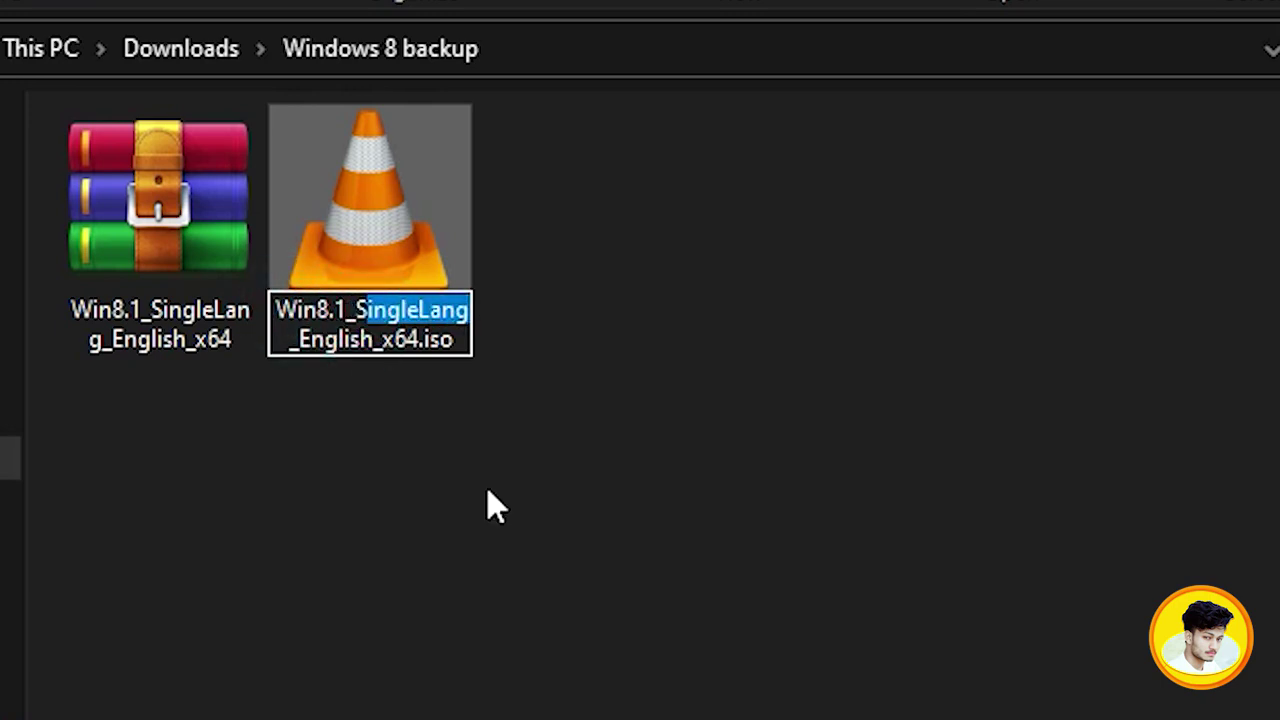
left_click(487, 488)
left_click(36, 342)
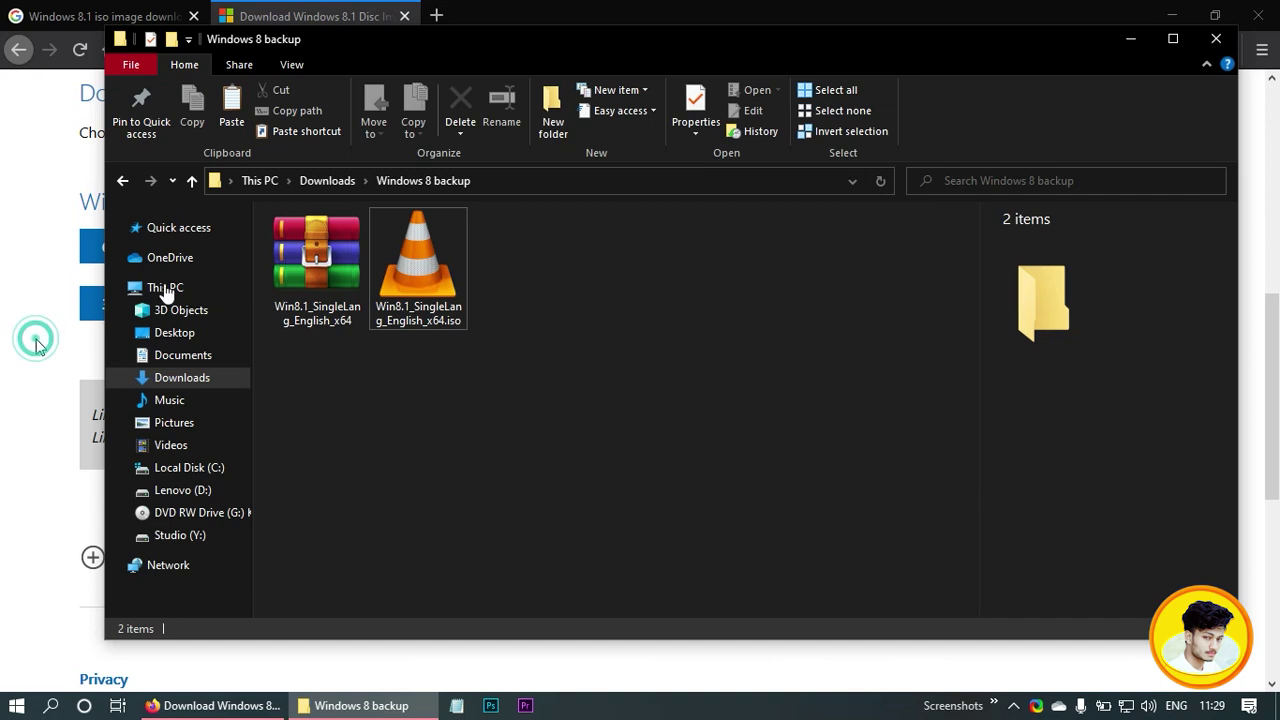
Start the 64-bit Windows 8.1 download from the new link with the Save File option and show it in the full downloads list
right_click(175, 251)
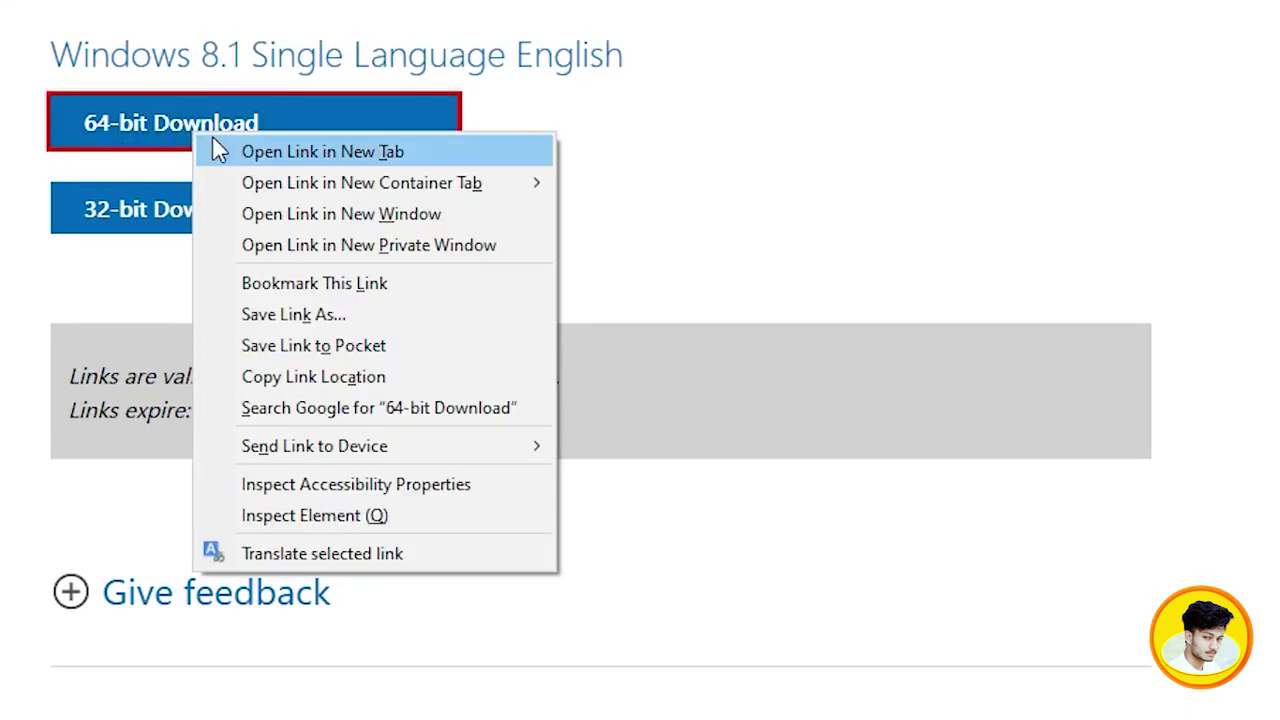
left_click(215, 148)
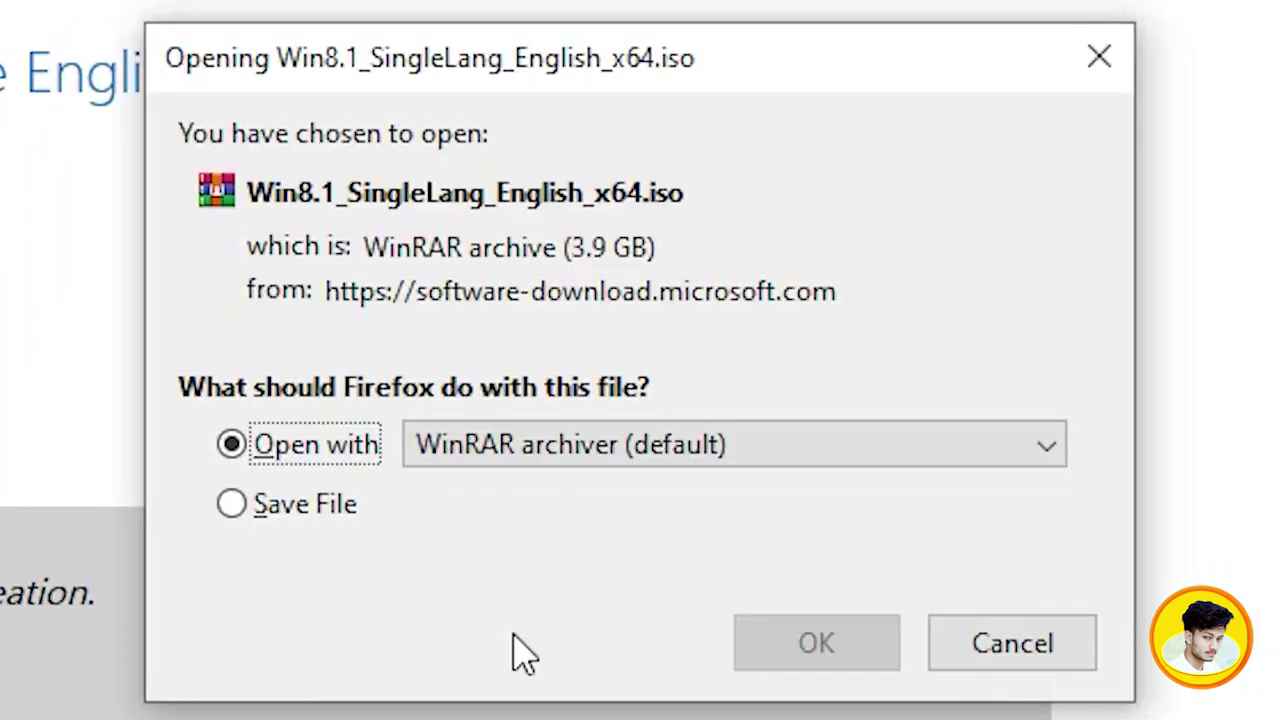
left_click(300, 506)
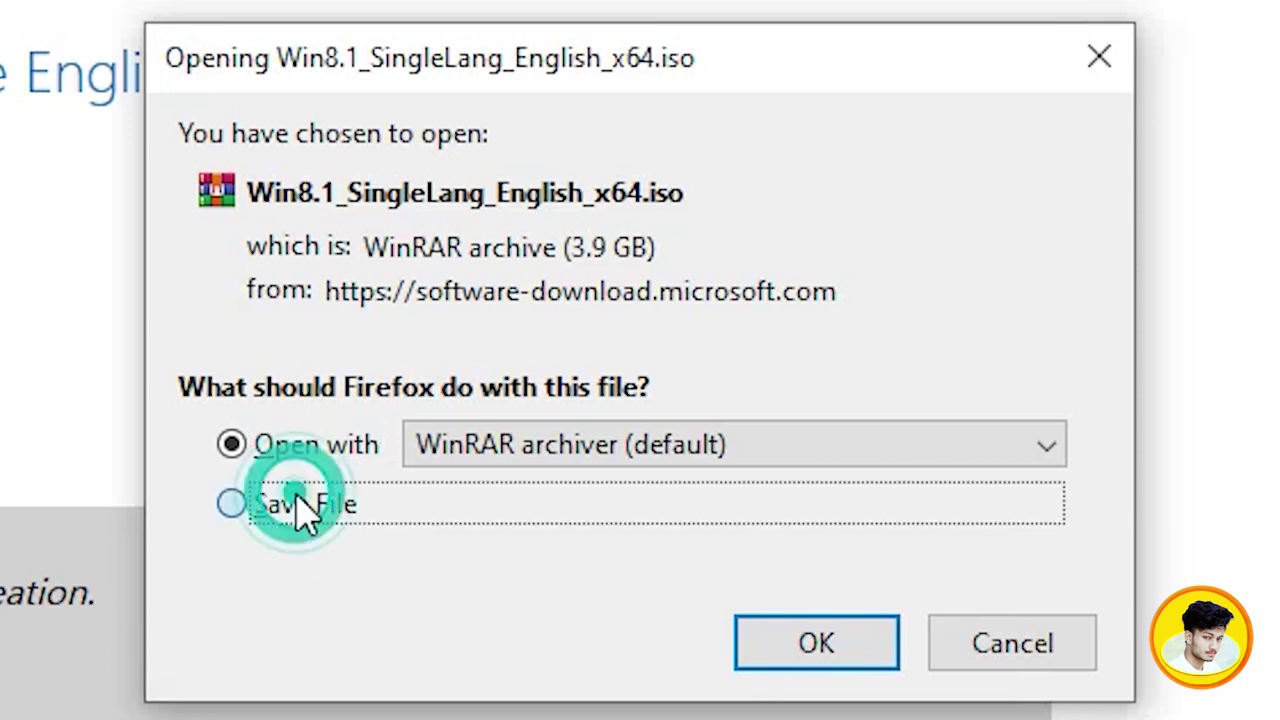
left_click(830, 648)
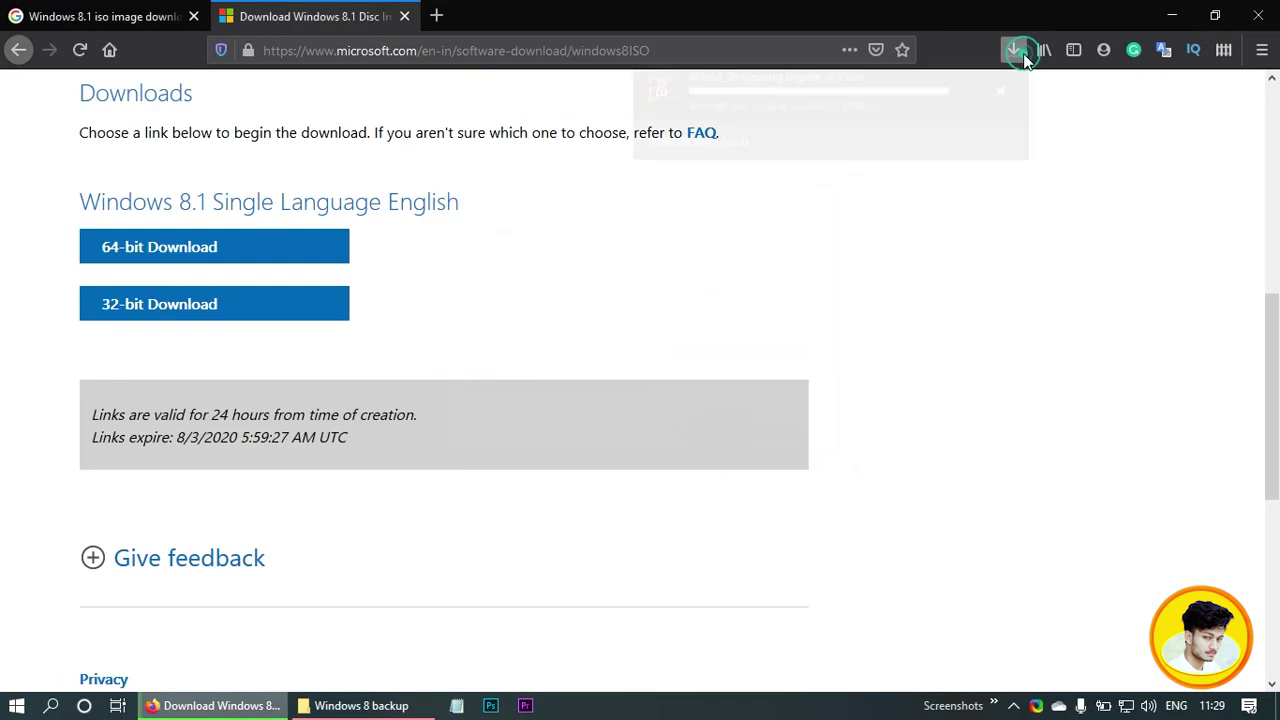
left_click(801, 147)
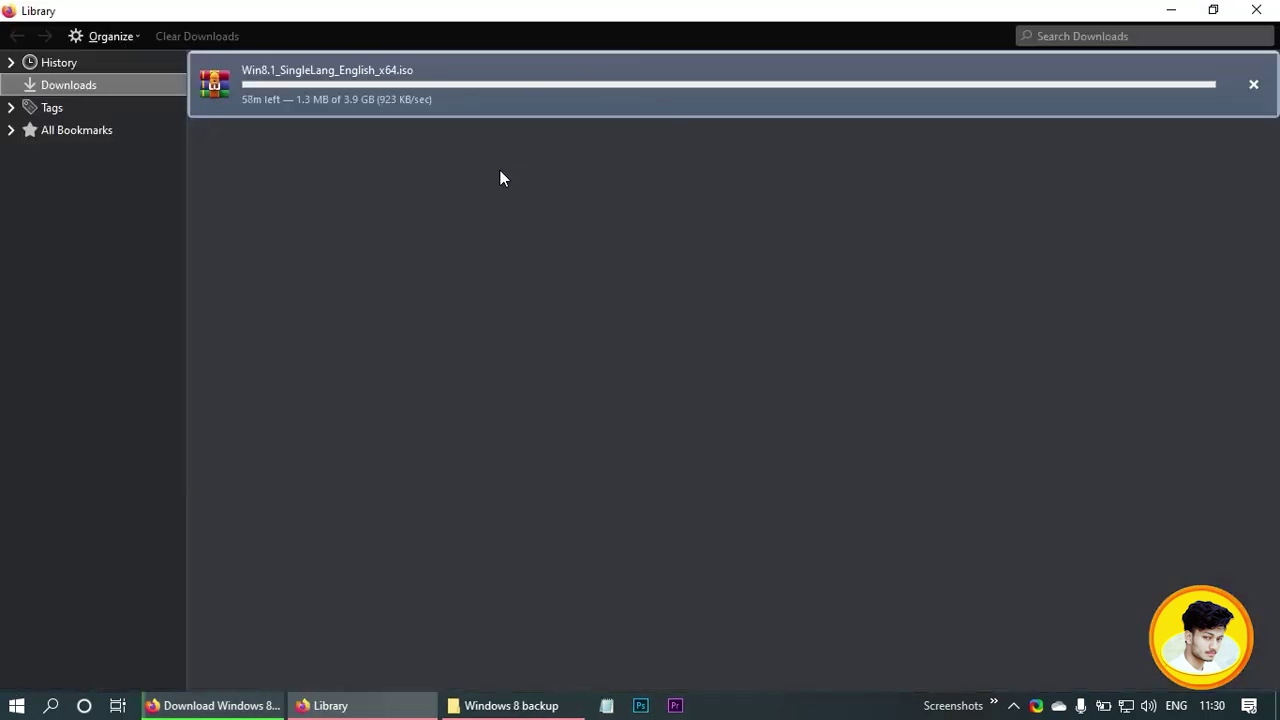
Pause the Windows 8.1 ISO download and check the combined size of its two new files in the Downloads folder
right_click(468, 90)
left_click(493, 104)
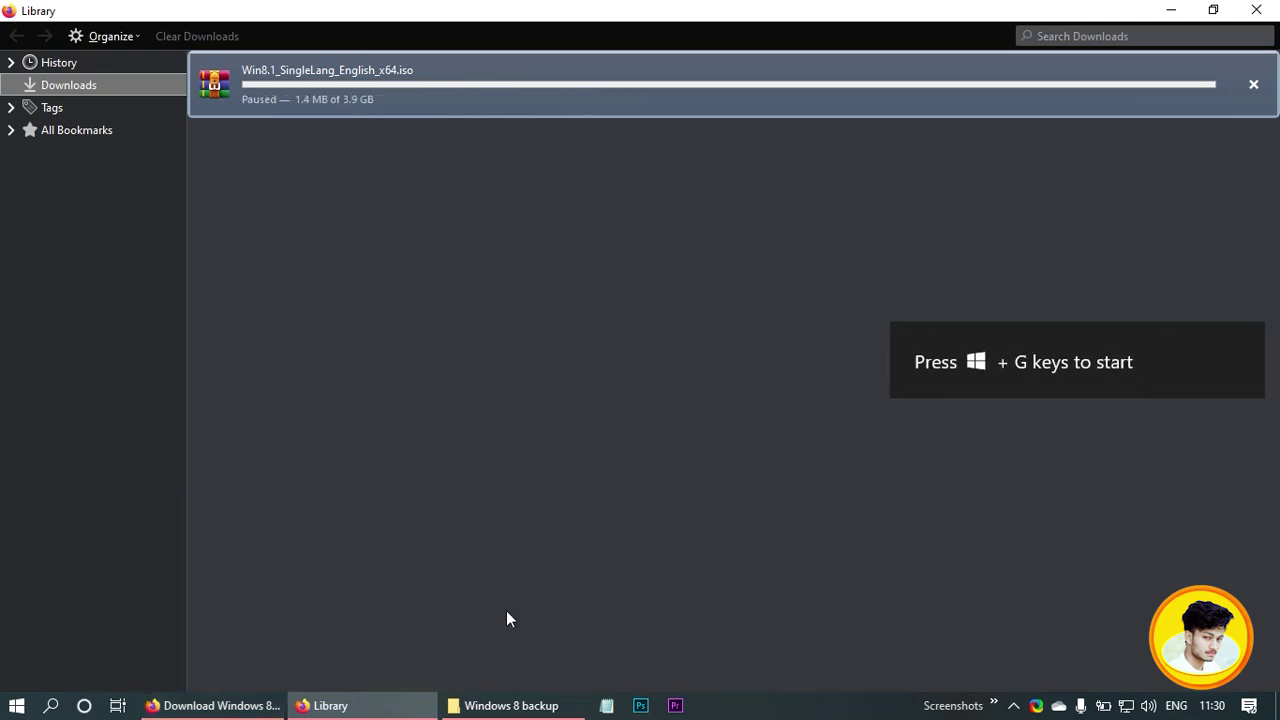
left_click(511, 705)
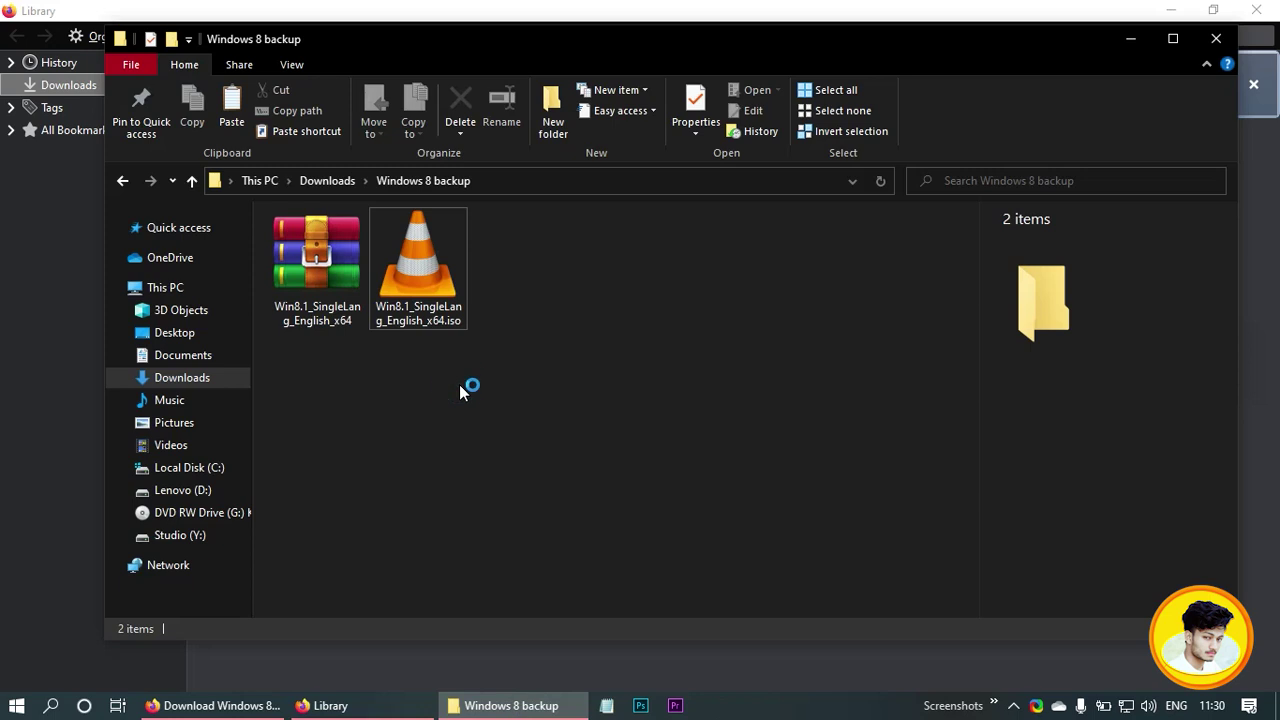
key("BackSpace")
left_click(192, 377)
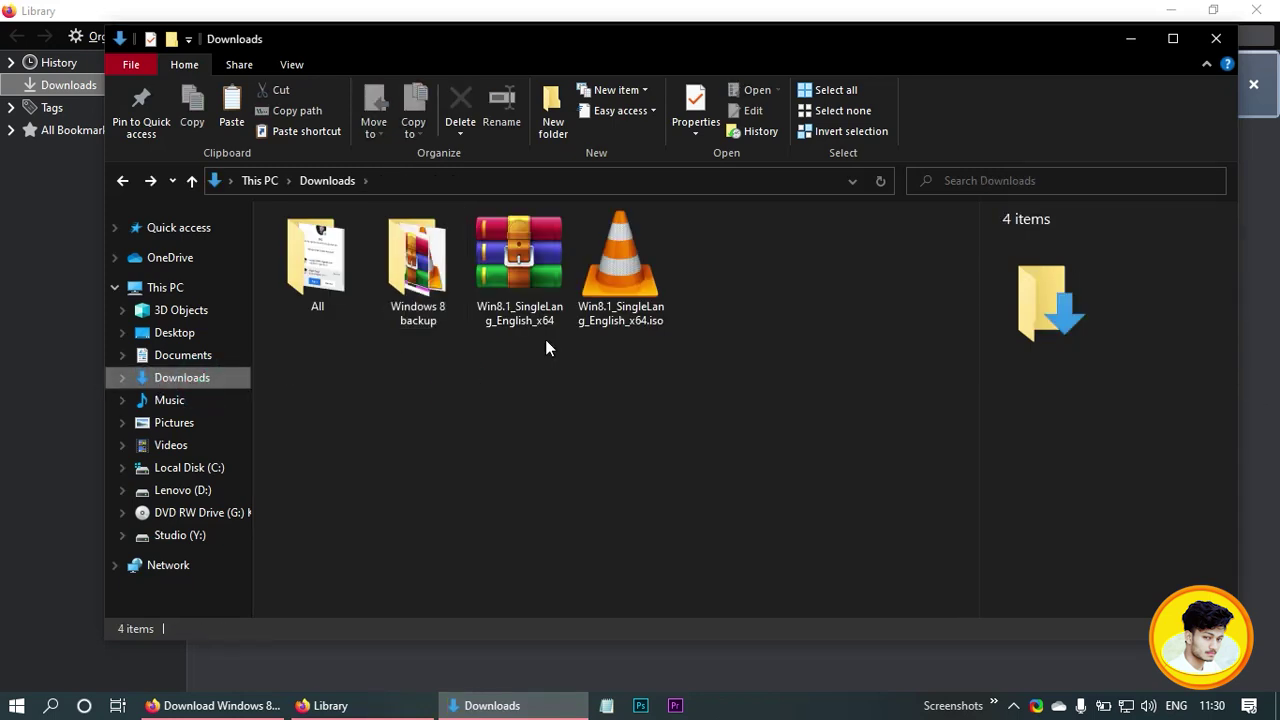
left_click_drag(513, 354, 757, 211)
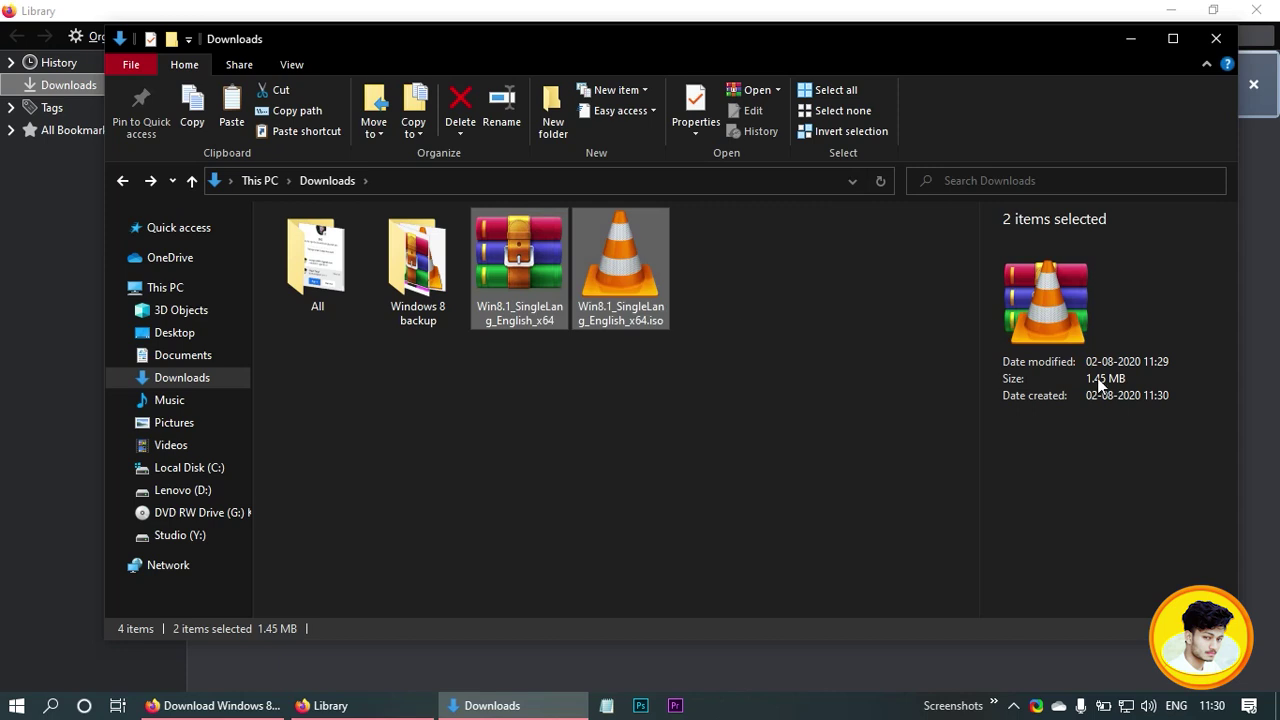
left_click(828, 372)
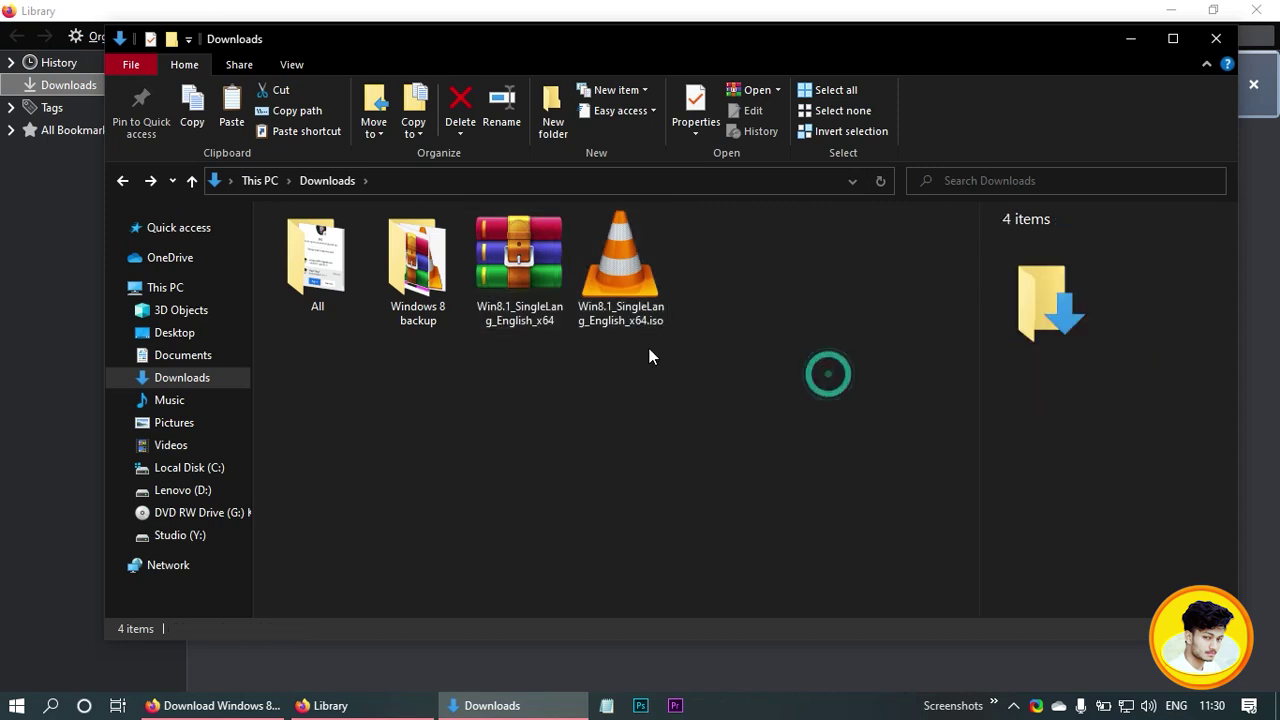
Copy both partial download files from the Windows 8 backup folder into the Downloads folder, replacing the existing files
left_click(420, 278)
key("Return")
key("ctrl+a")
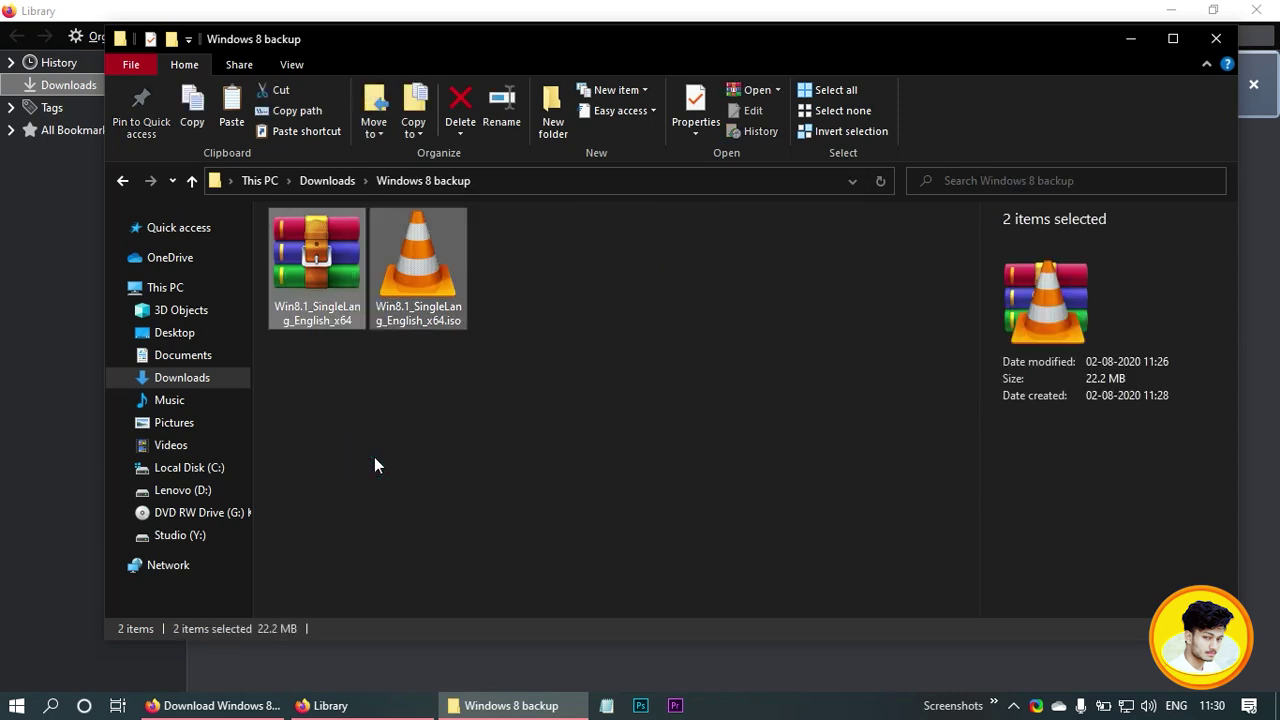
left_click(440, 237)
left_click_drag(509, 270, 370, 254)
right_click(370, 254)
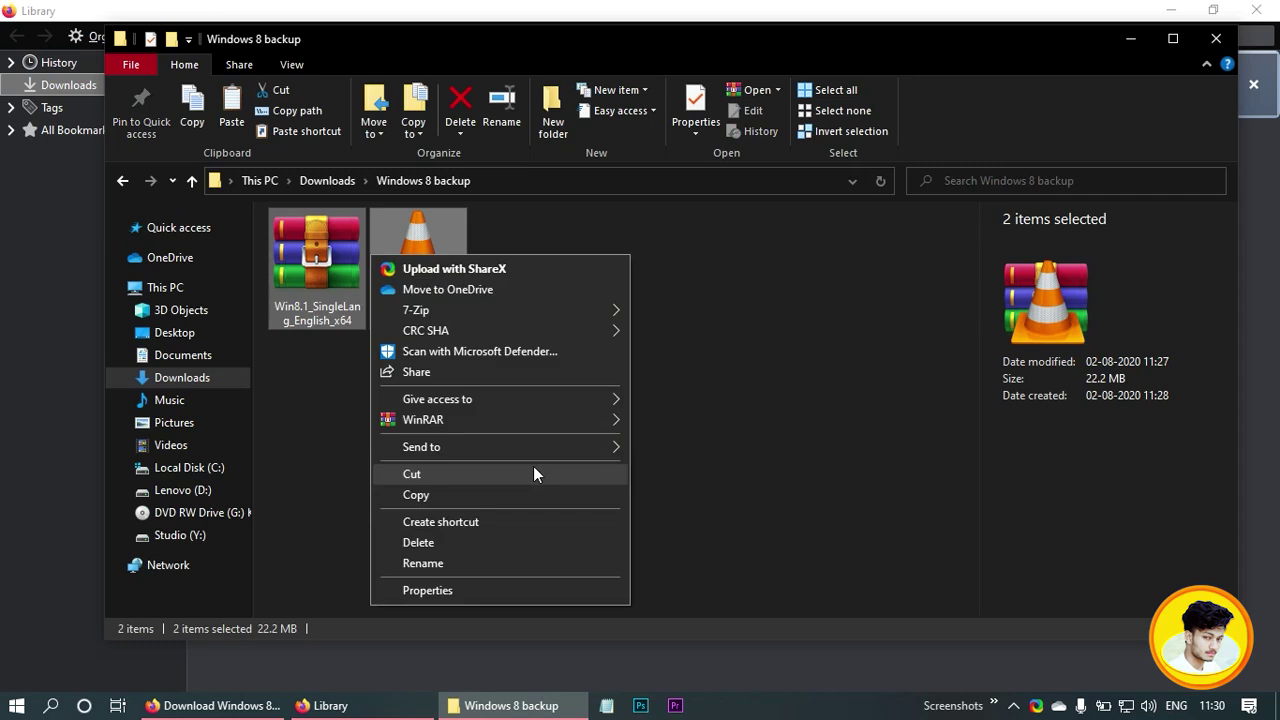
left_click(473, 495)
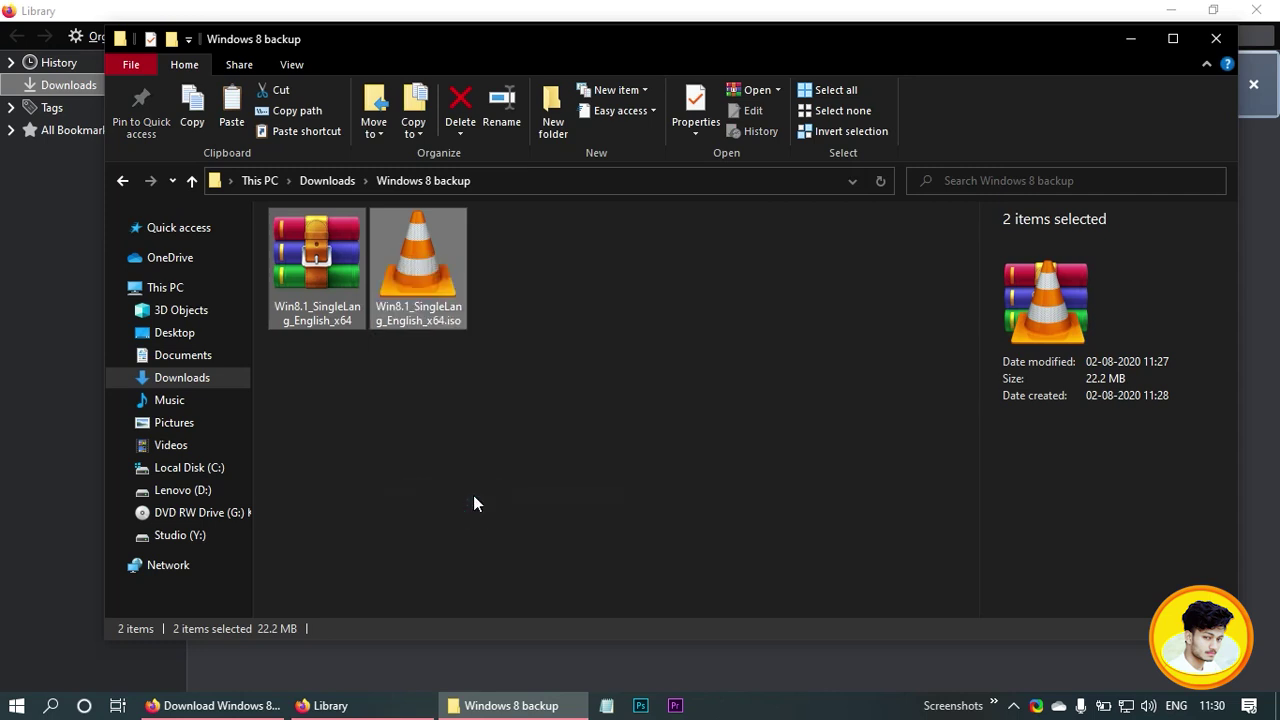
key("alt+Up")
key("ctrl+v")
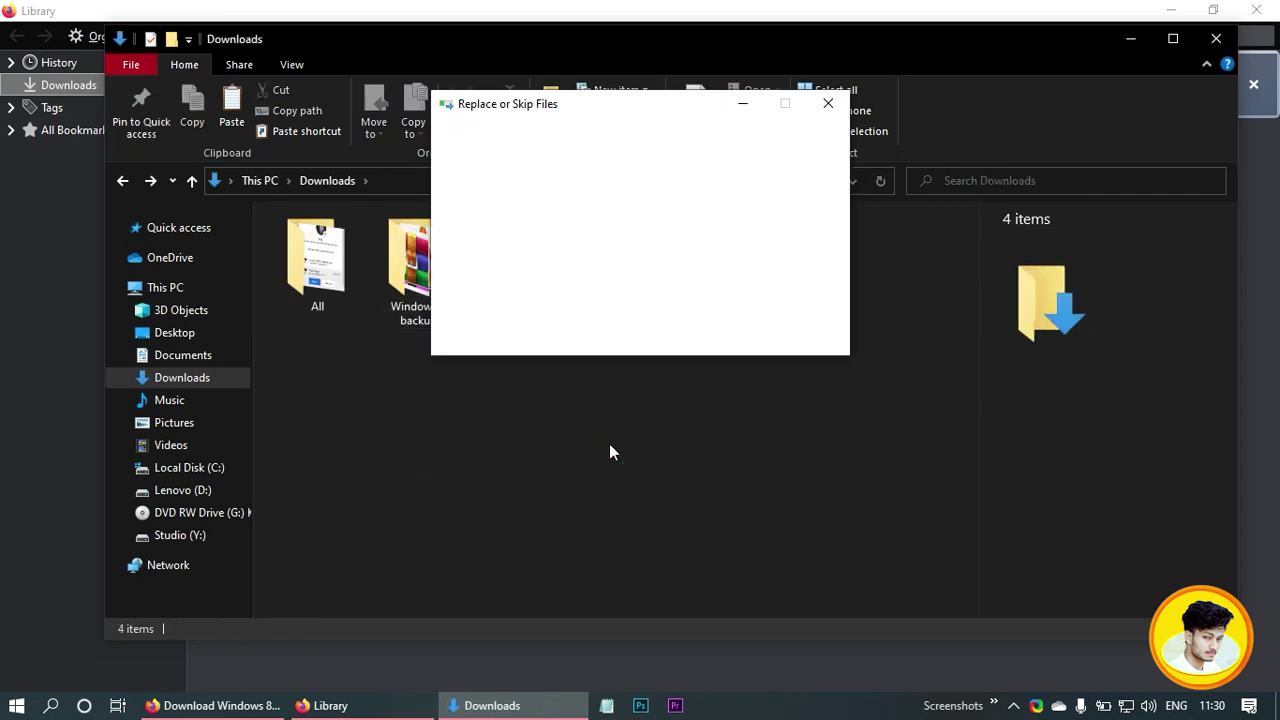
left_click(587, 207)
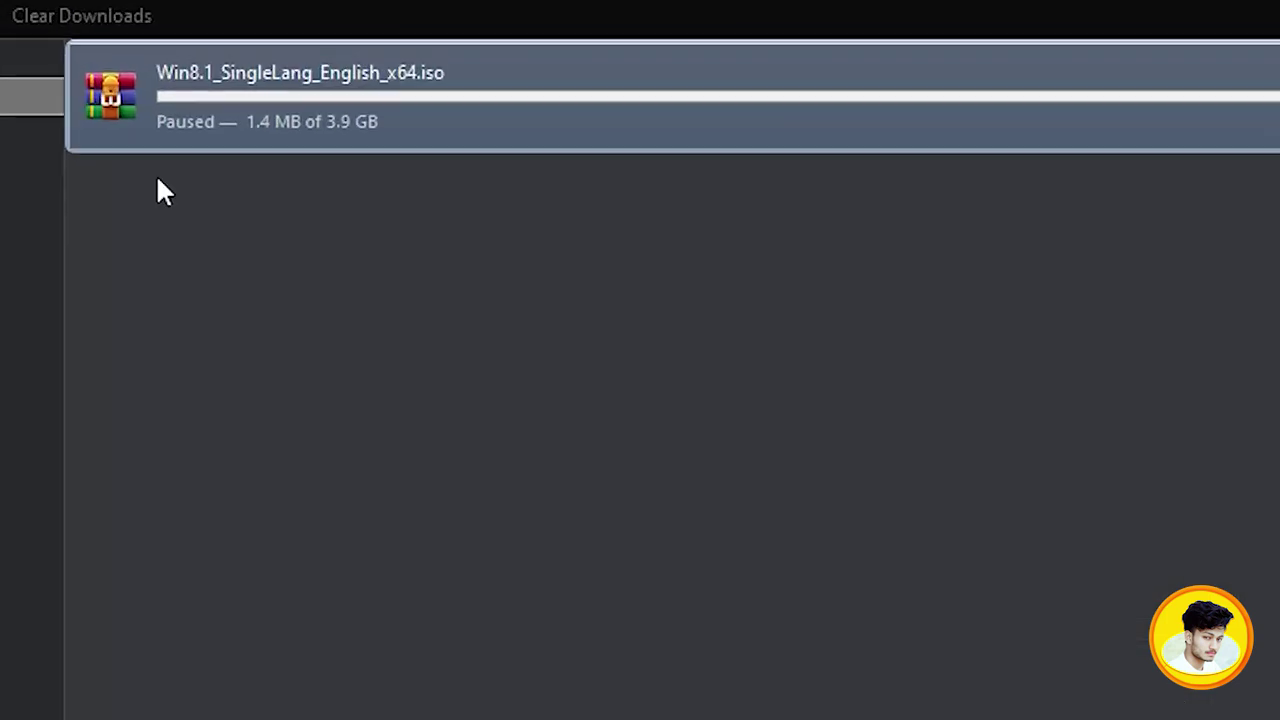
Resume the paused Win8.1_SingleLang_English_x64.iso download from the restored partial file, then pause it again
right_click(364, 136)
left_click(408, 163)
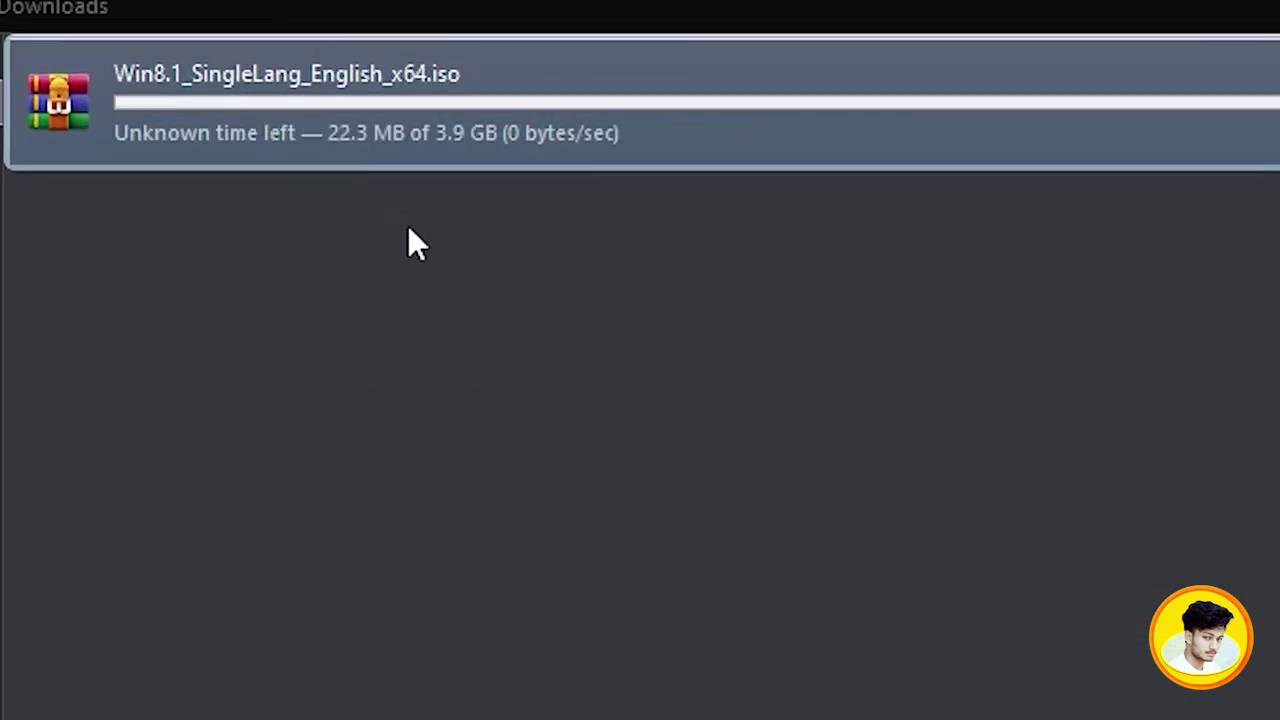
right_click(348, 154)
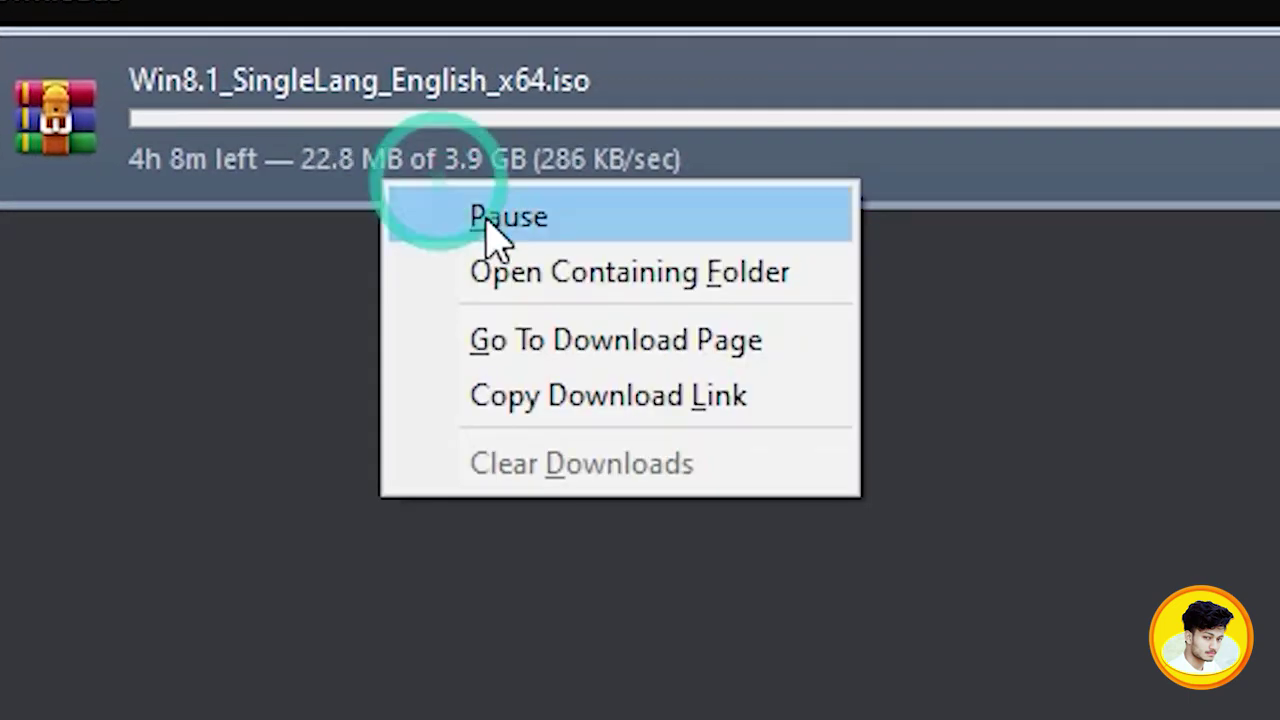
left_click(375, 182)
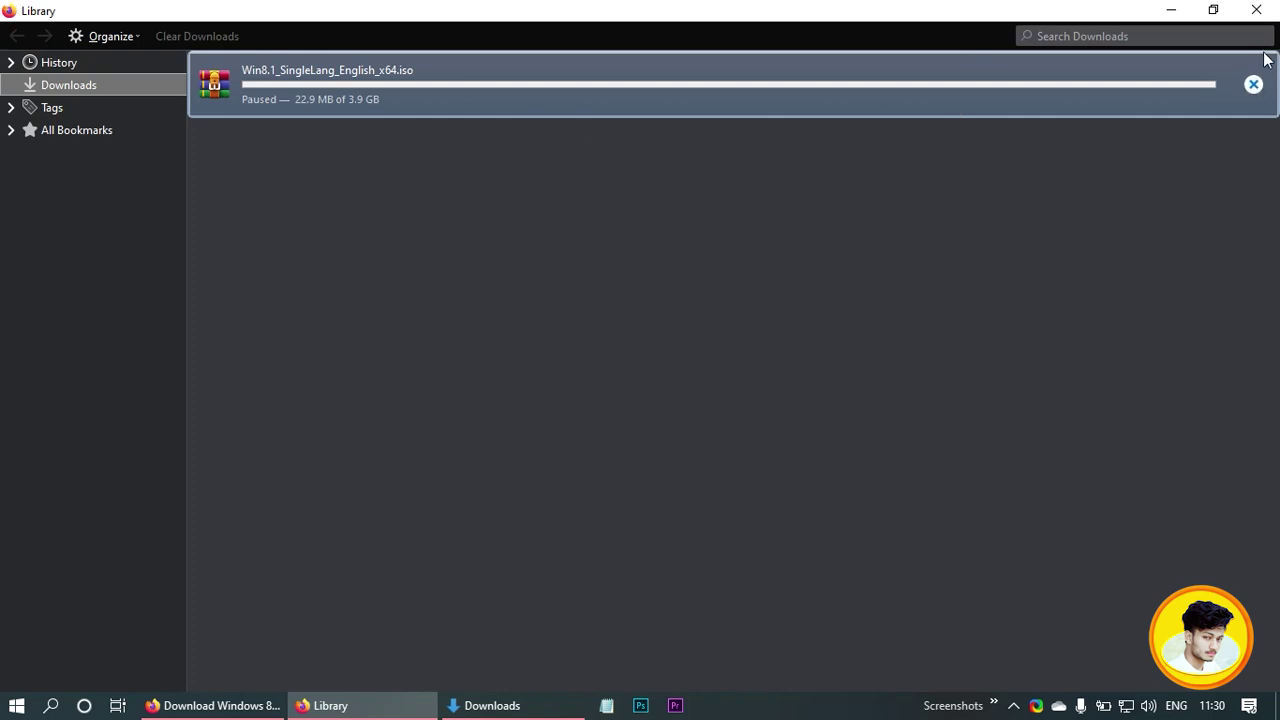
Cancel the Windows 8.1 ISO download and delete the Windows 8 backup folder from Downloads, returning to the Microsoft download page
left_click(1253, 84)
left_click(1272, 5)
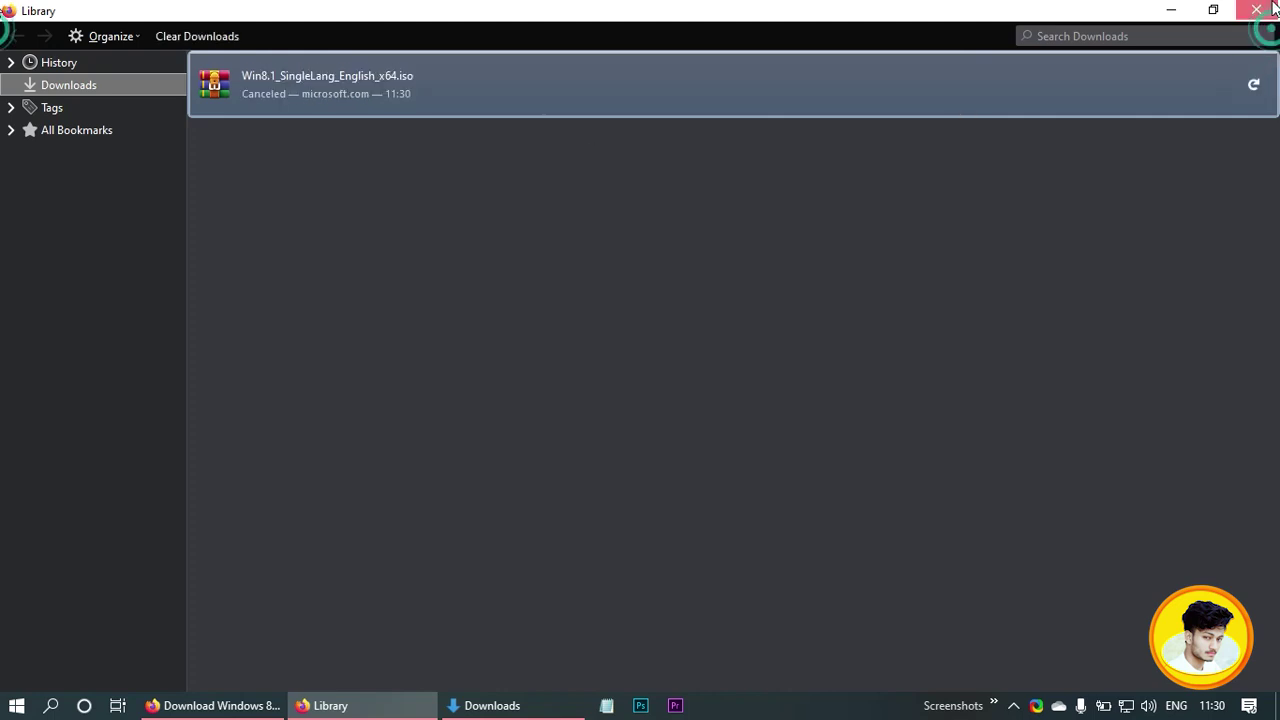
left_click_drag(585, 334, 431, 288)
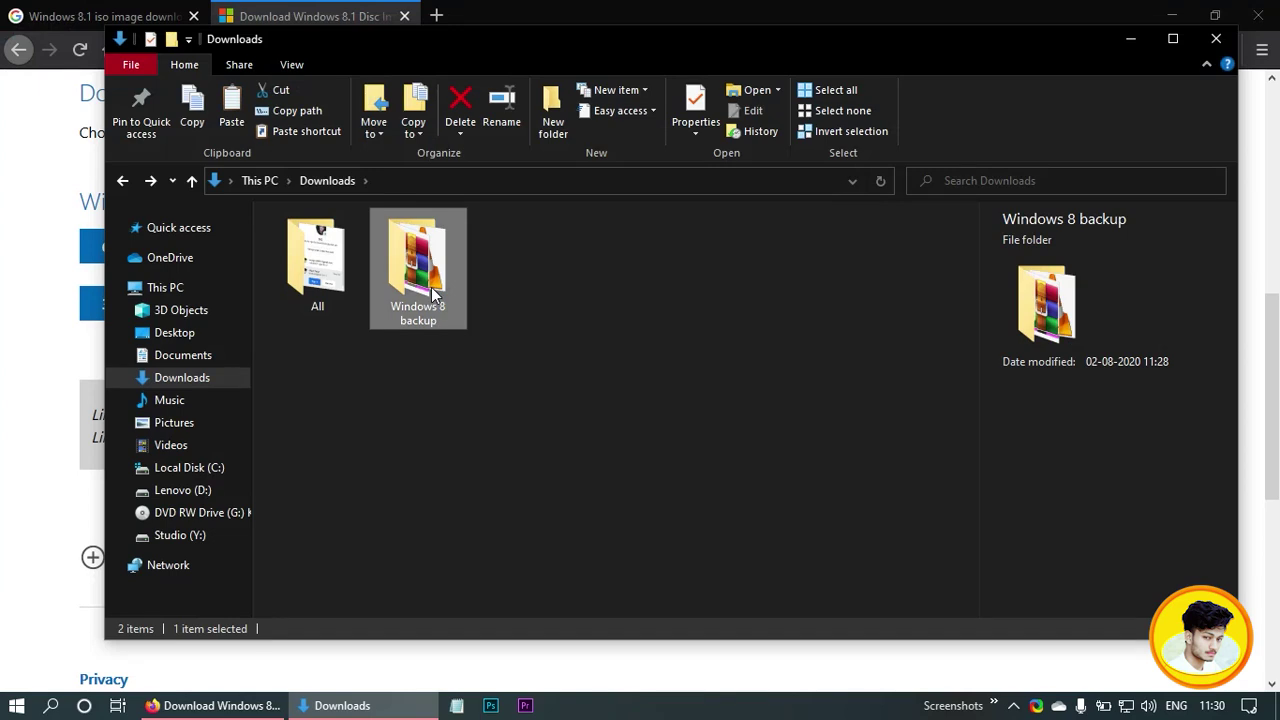
key("Delete")
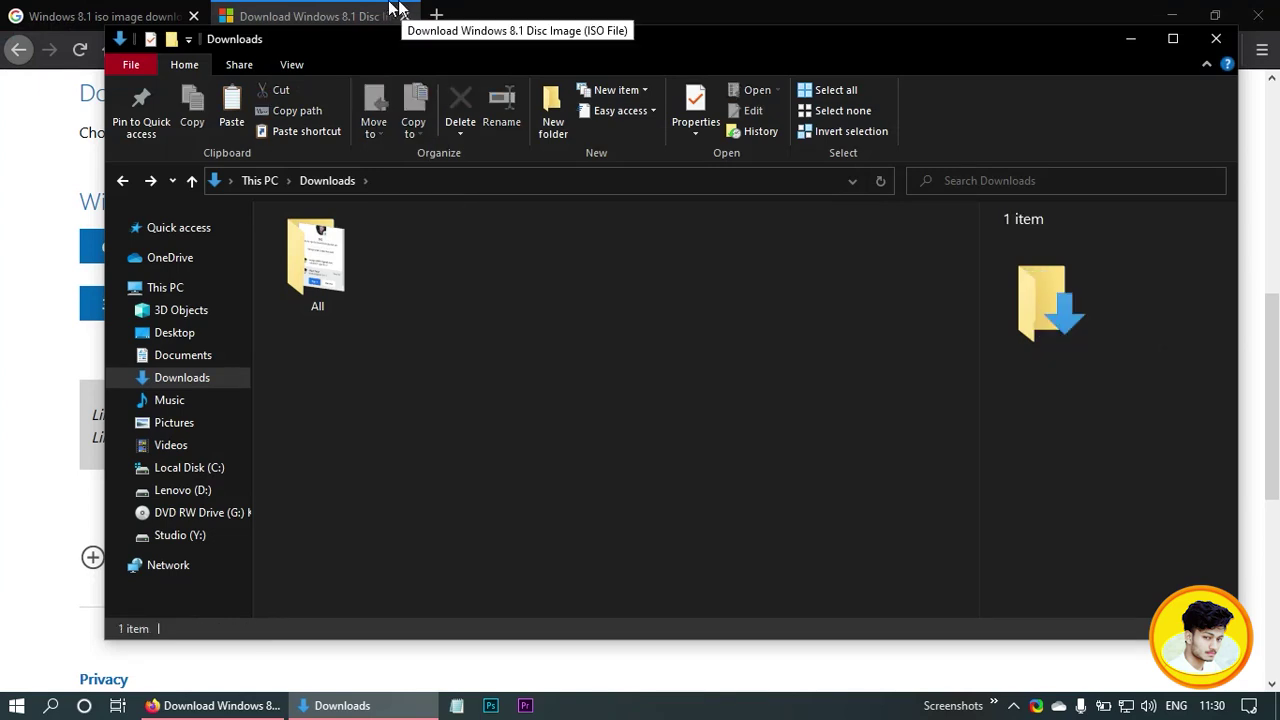
left_click(376, 8)
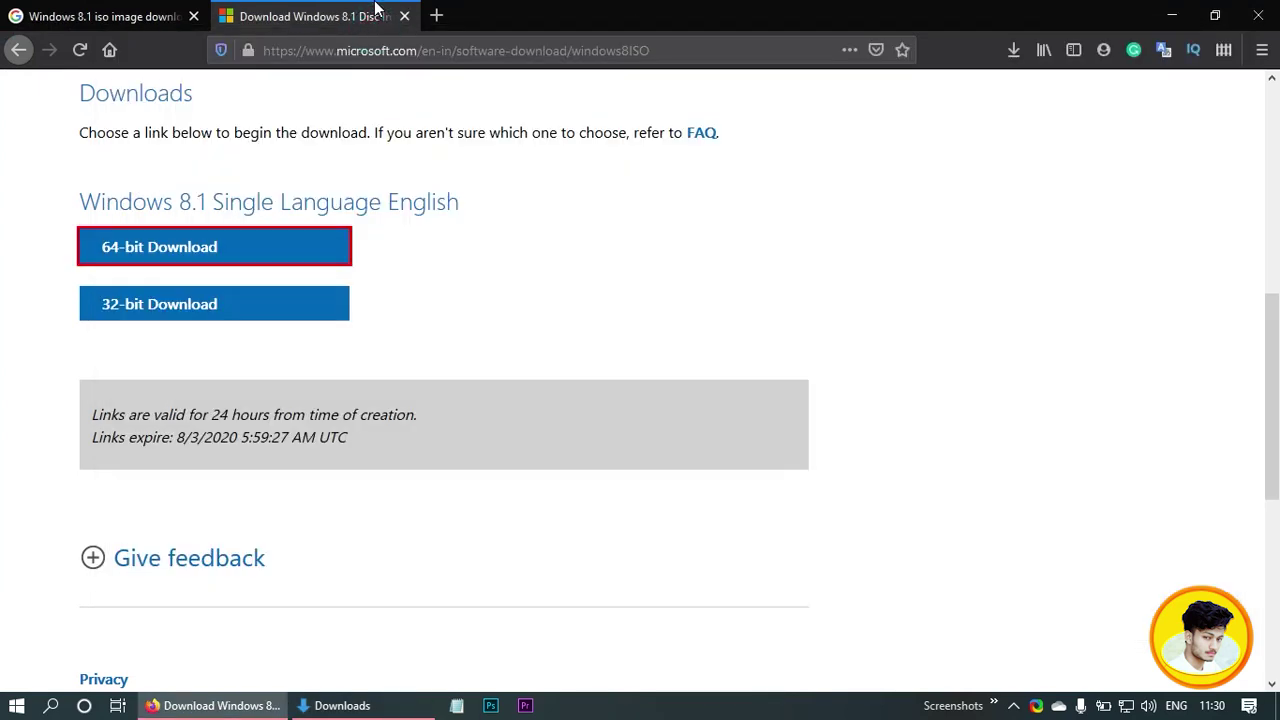